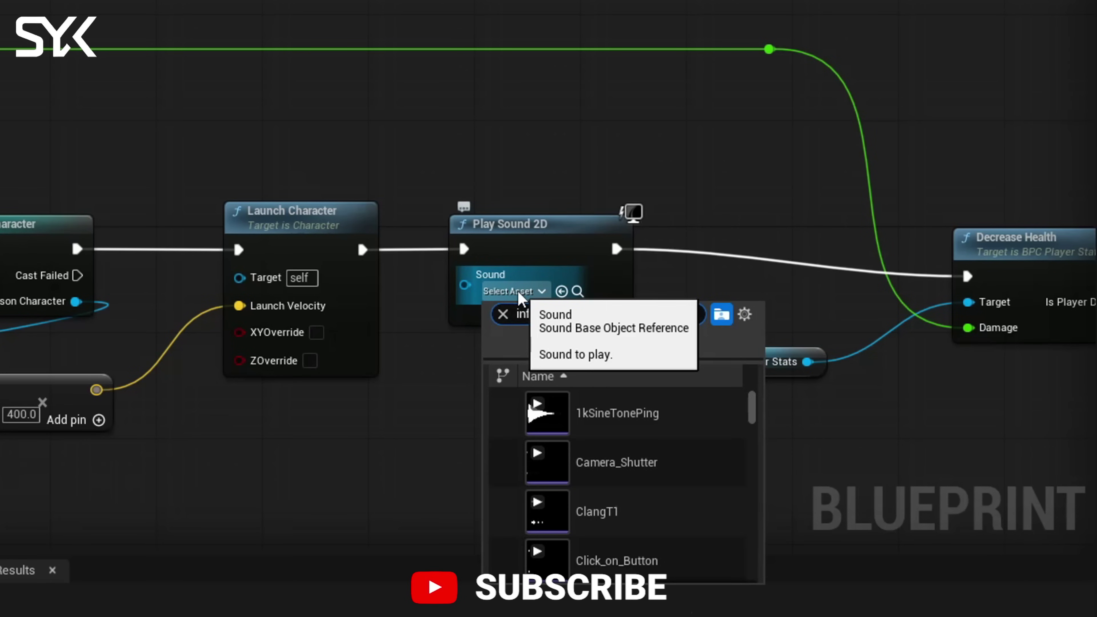
Step: Assign inferior_mp3 as the Play Sound 2D node's sound, then inspect the Wave Player and Random nodes
text(erior)
click(638, 418)
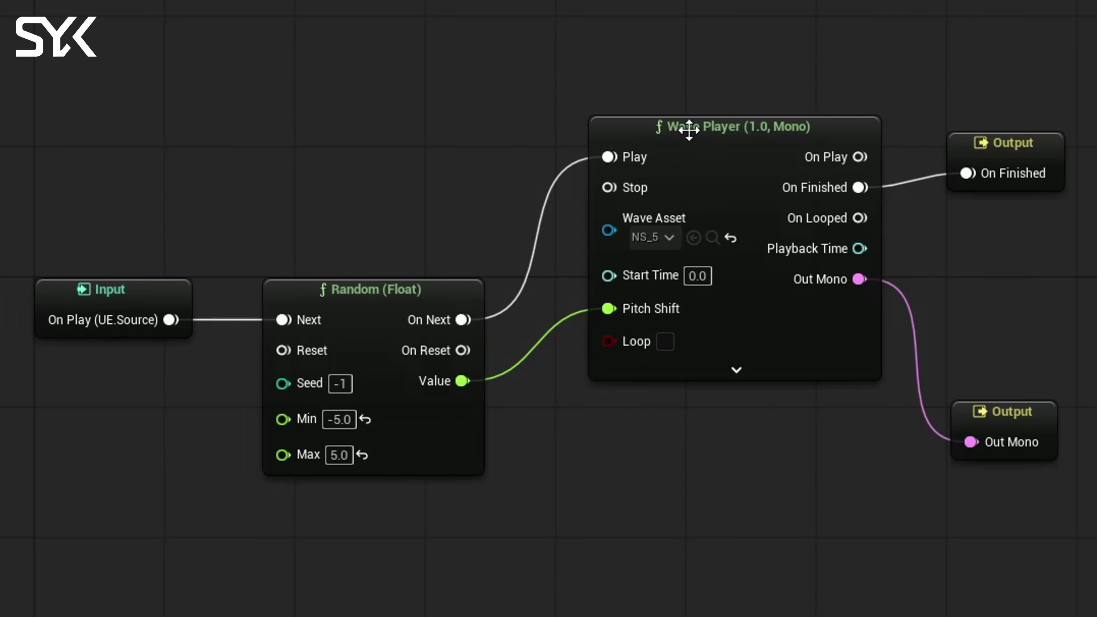
click(690, 118)
click(374, 294)
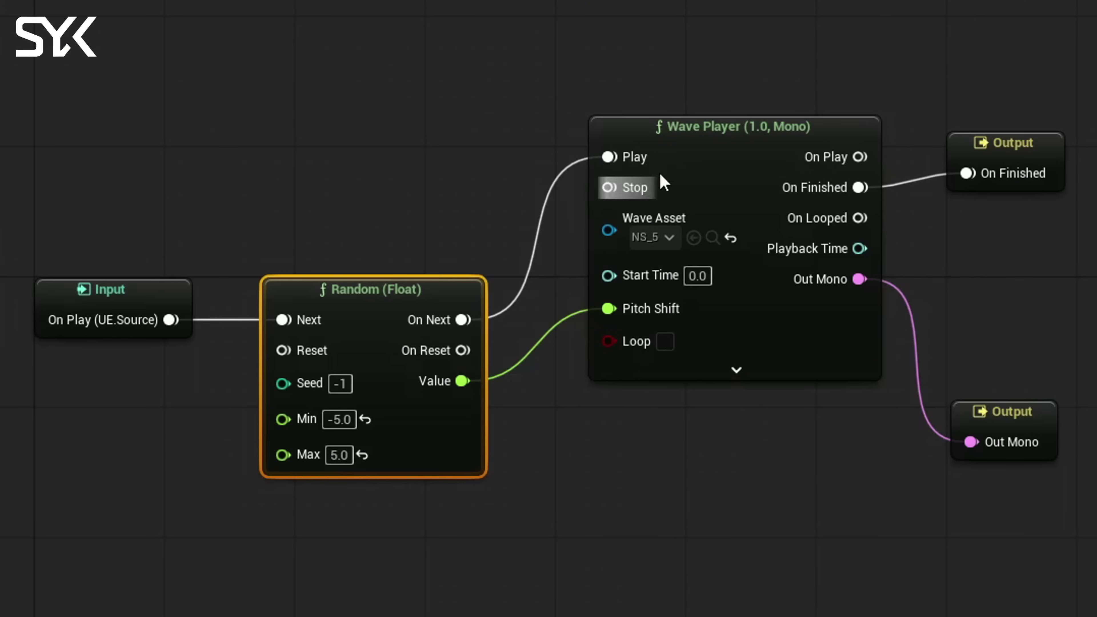
Step: Set Play Sound at Location's attenuation to SA_CharacterOverall
click(696, 135)
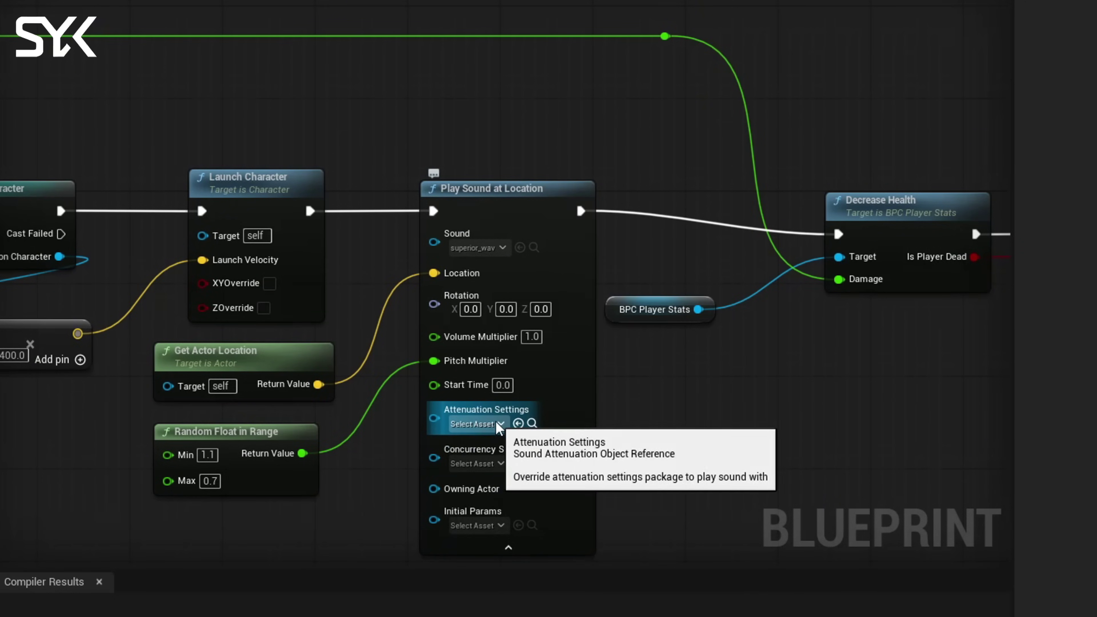
click(495, 421)
click(553, 572)
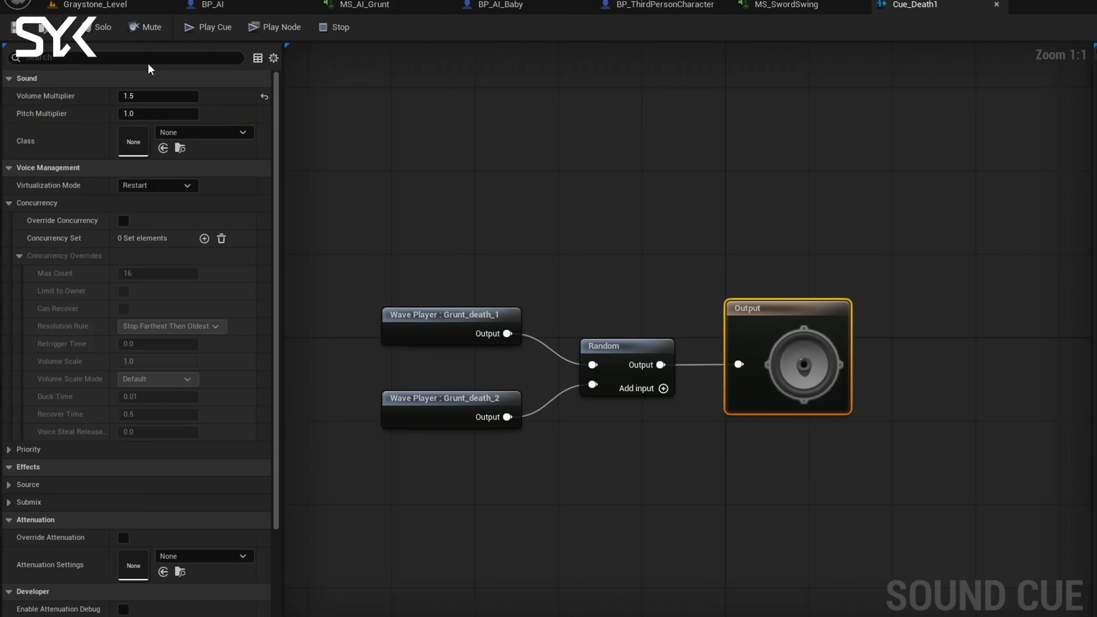
Step: Inspect the death cue's Grunt_death_1 Wave Player, Random and Output nodes
click(508, 314)
click(623, 354)
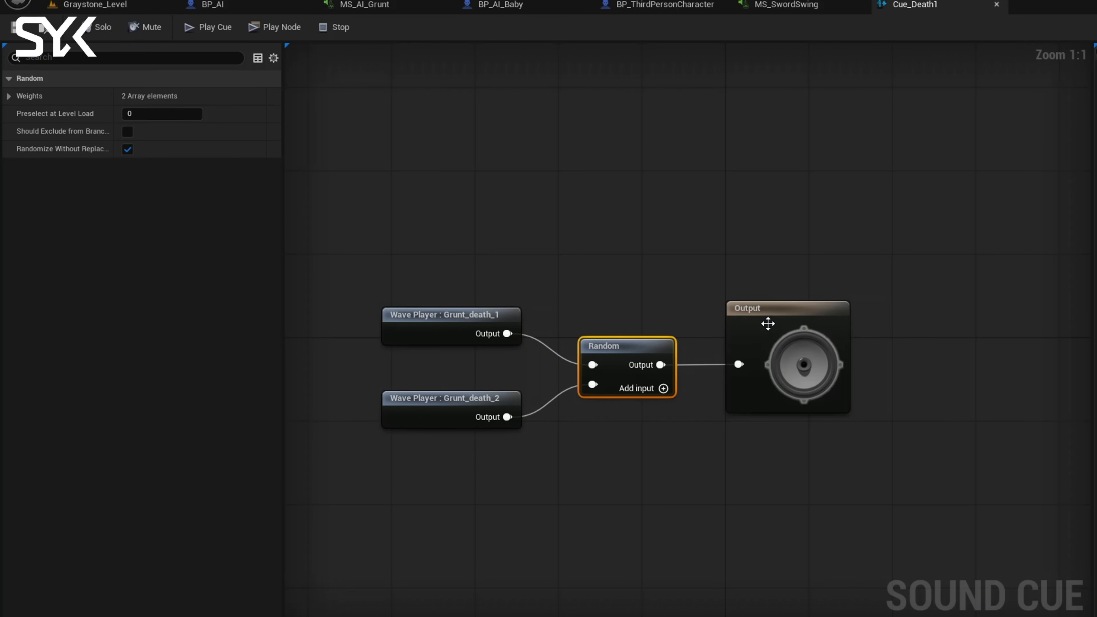
click(766, 320)
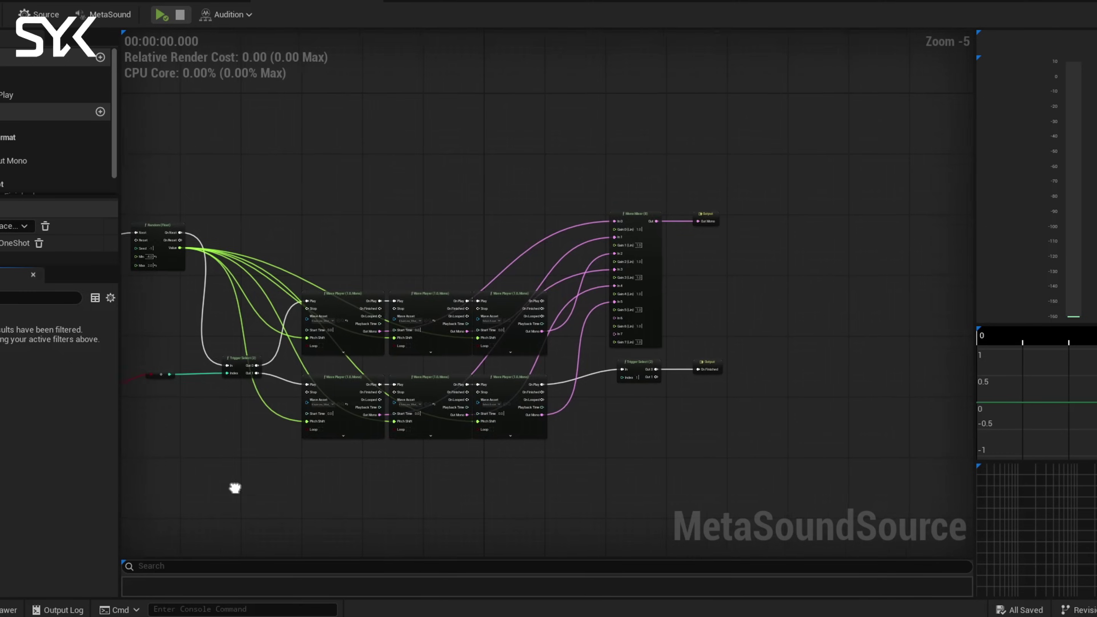
right_drag(235, 488, 624, 482)
scroll(478, 416, up, 5)
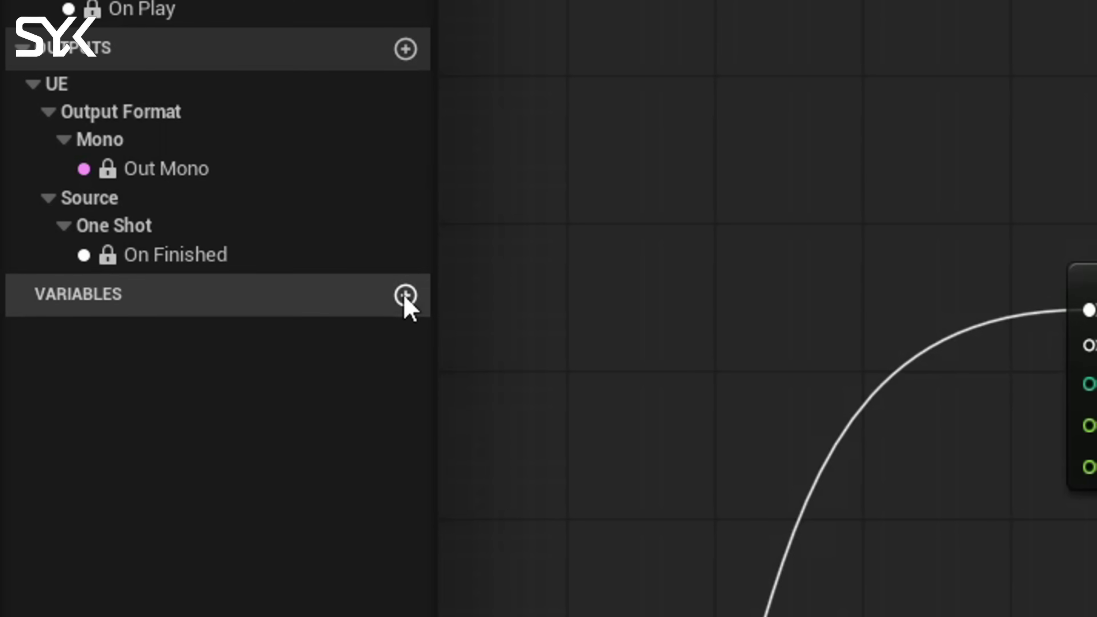
Step: Add a new Blueprint variable named IsPunchingTree?
click(405, 295)
text(IsPunchingTree?)
key(Return)
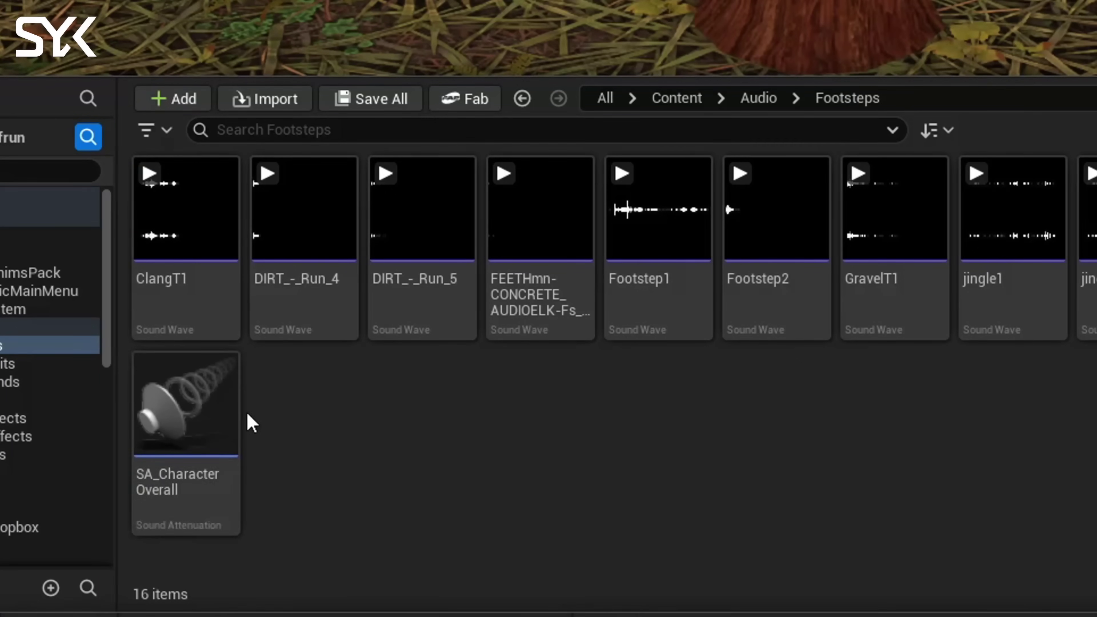
Step: Open the SA_CharacterOverall attenuation asset to review its settings
click(222, 404)
double_click(222, 404)
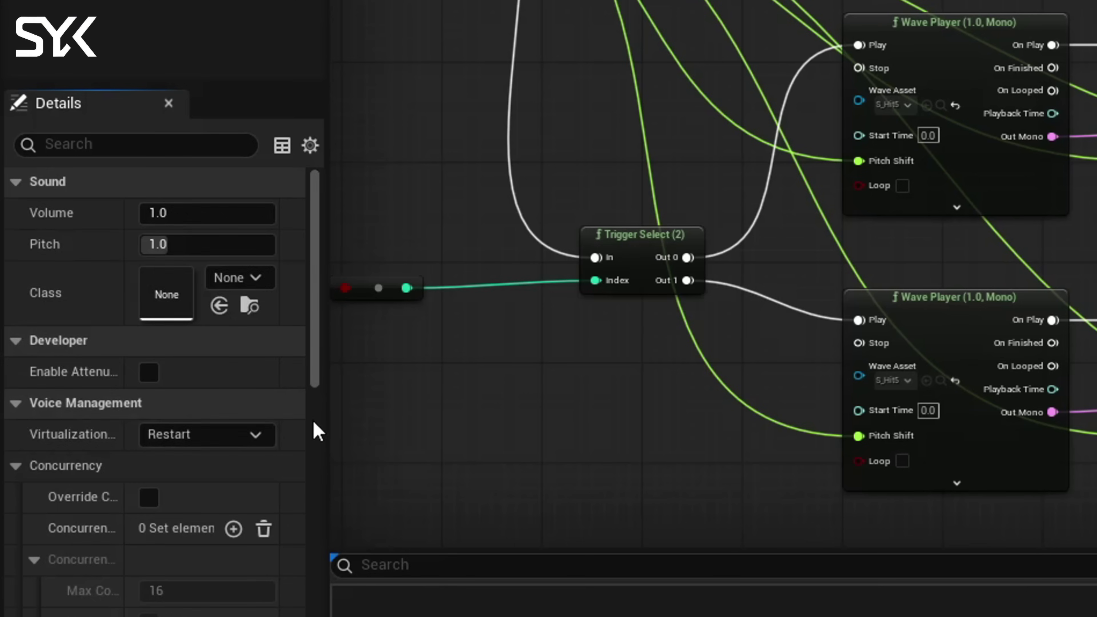
scroll(224, 389, down, 10)
Step: Confirm SA_CharacterOverall as the MetaSound's attenuation and expand Play Sound at Location's advanced pins
click(240, 480)
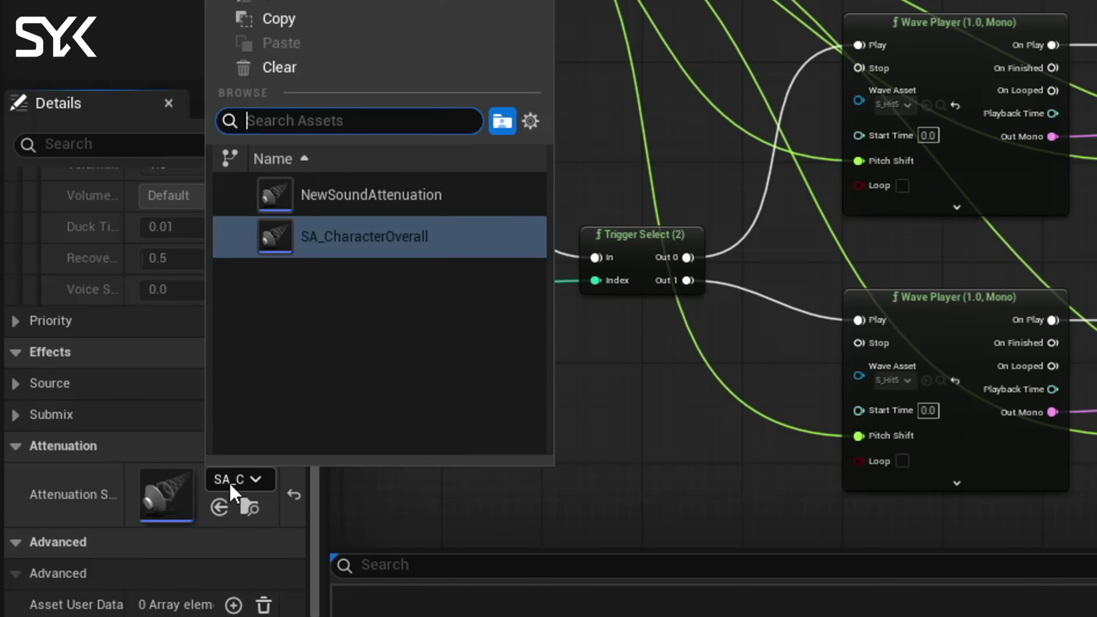
click(241, 480)
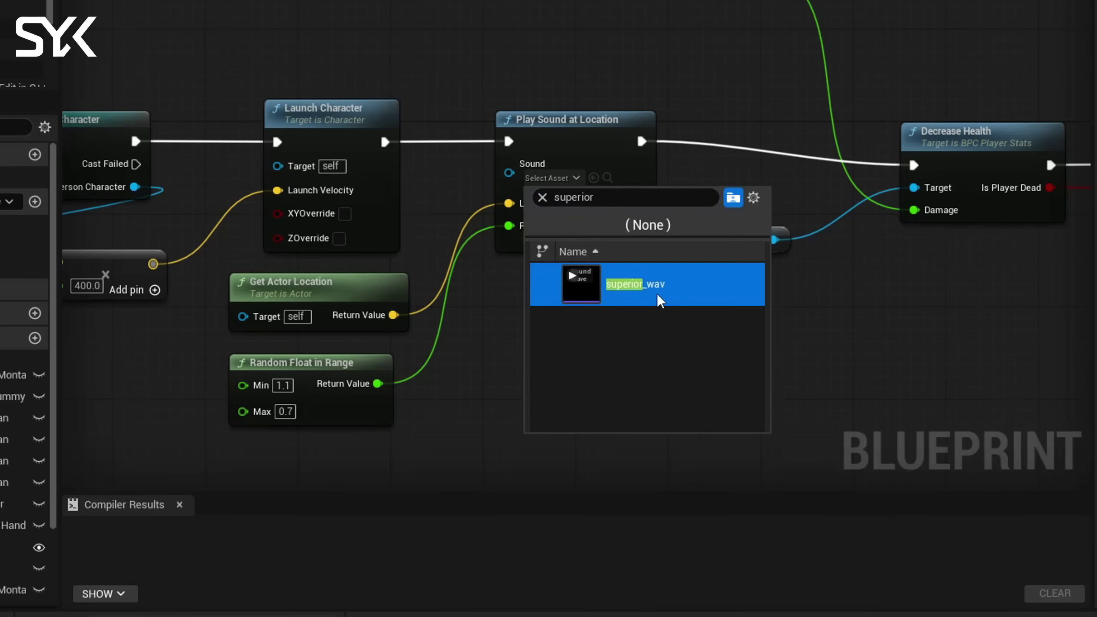
key(Return)
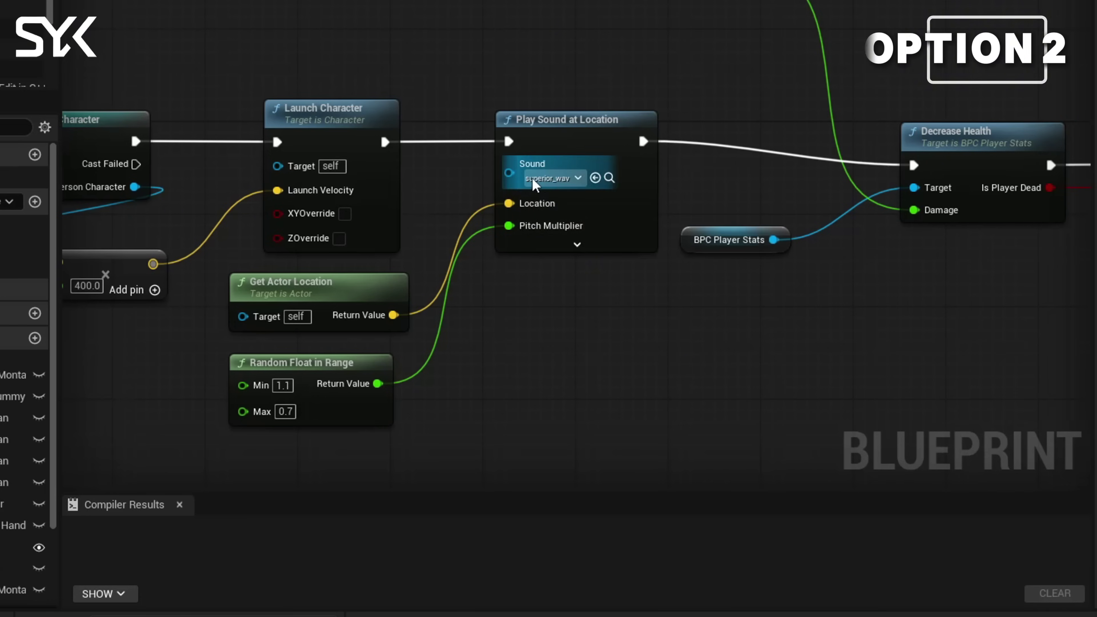
click(577, 244)
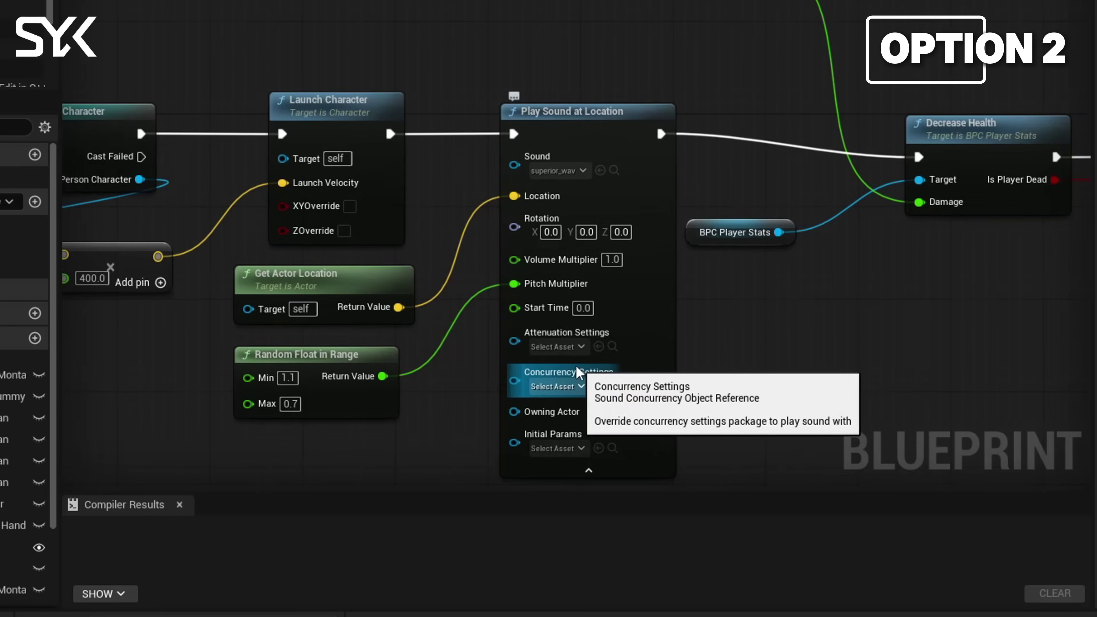
click(579, 348)
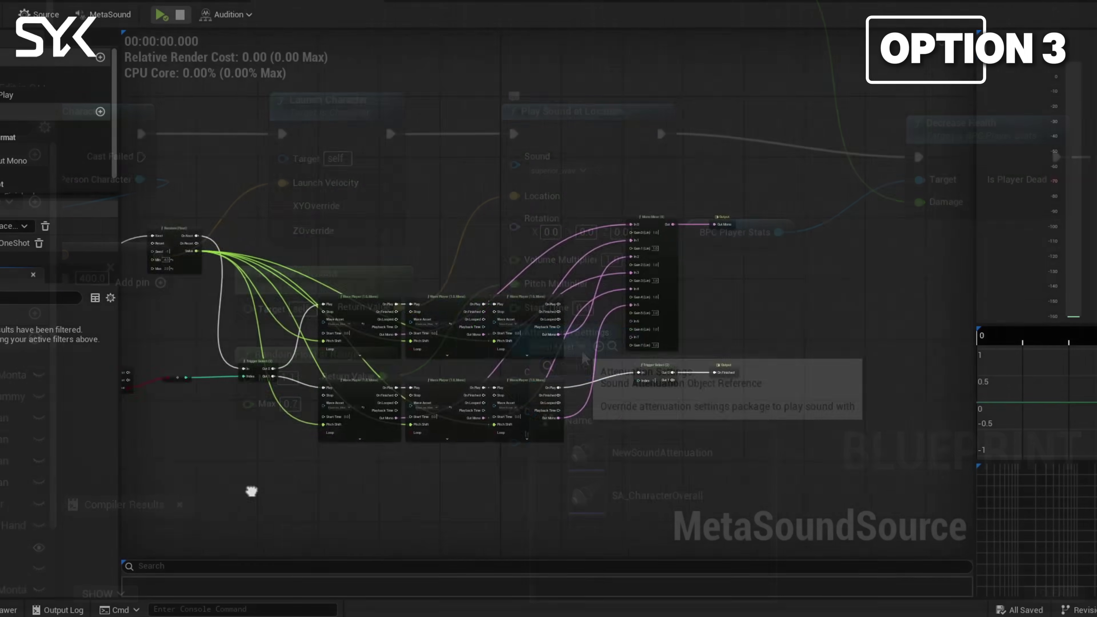
Step: Browse the audio folder and select the superior.wav file
scroll(532, 497, up, 2)
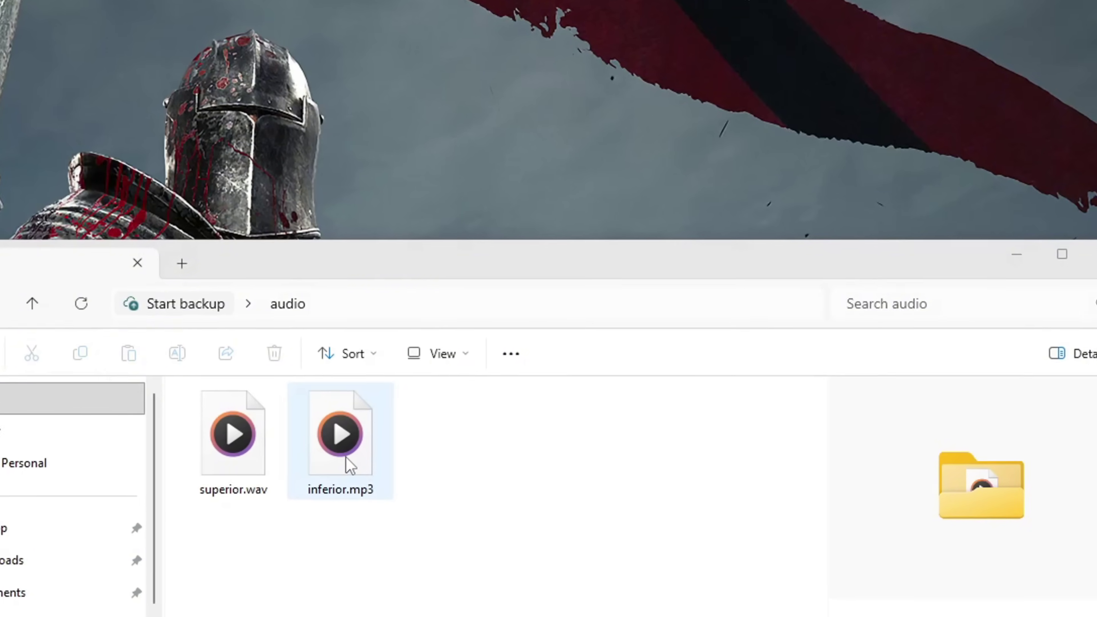
click(256, 434)
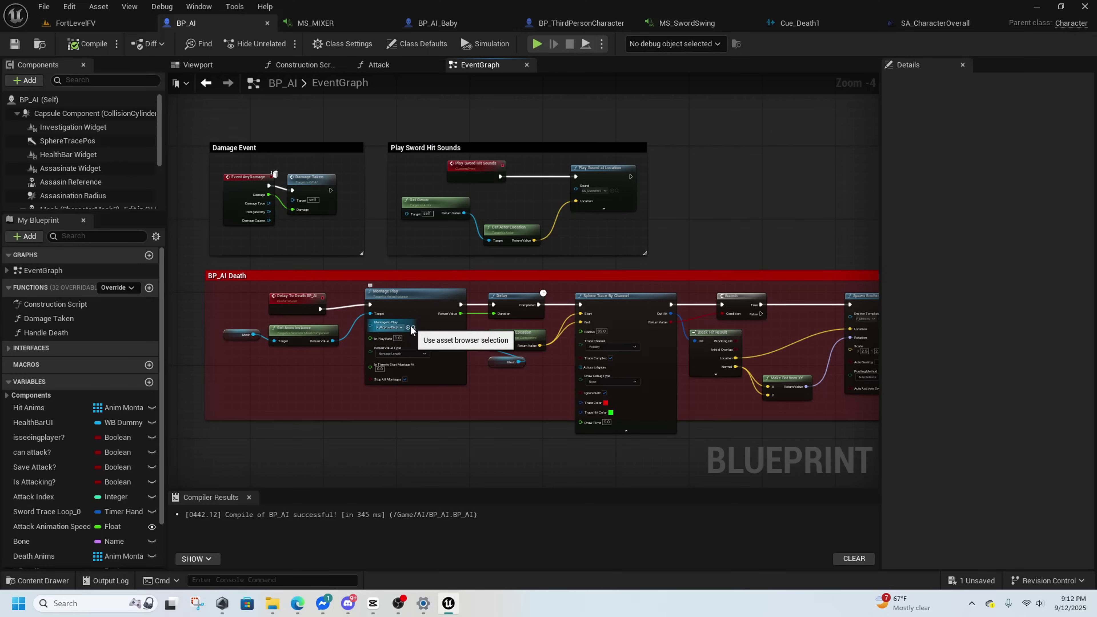
Step: Scrub the K_AM_HowlDie death montage timeline to preview its poses
scroll(411, 330, up, 4)
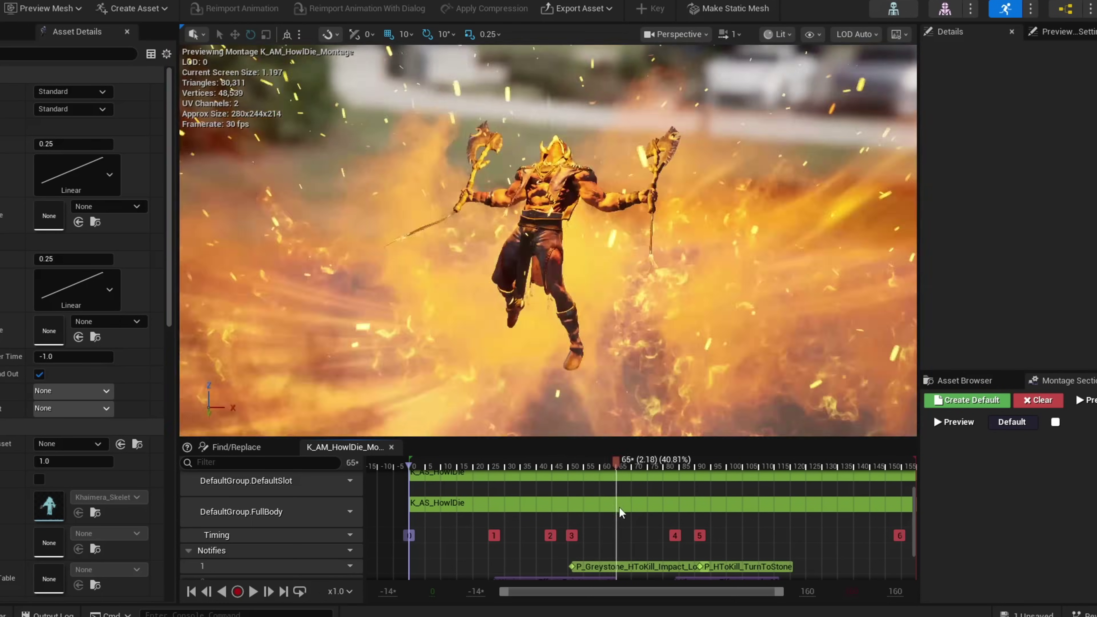
drag(620, 512, 631, 539)
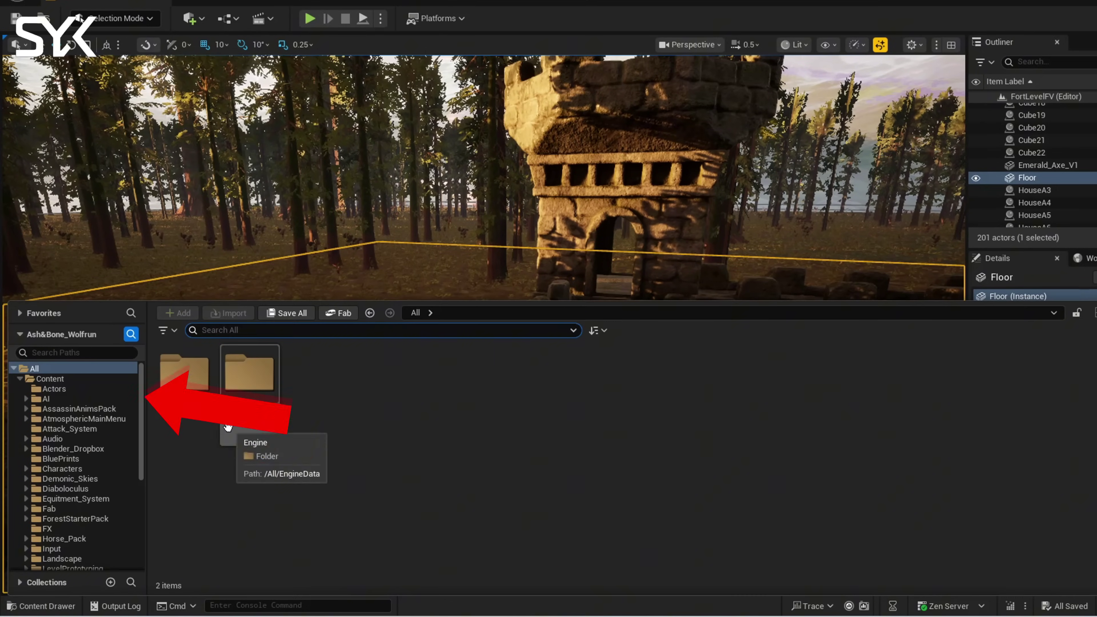
Step: Create a new folder named Audio2 under Content
right_click(84, 379)
click(160, 89)
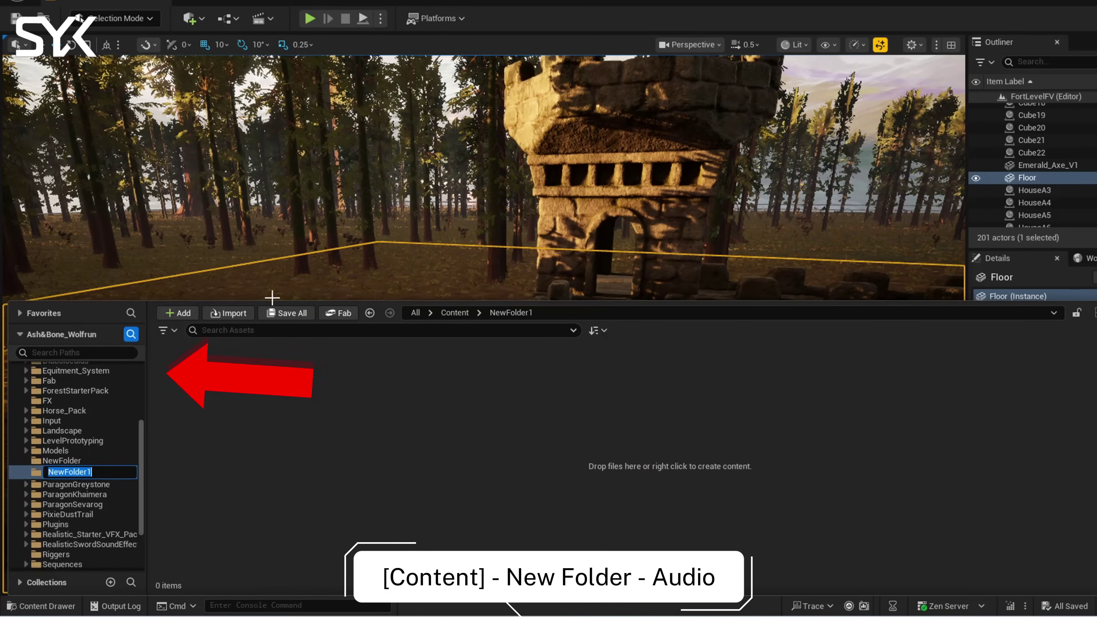
text(Audio)
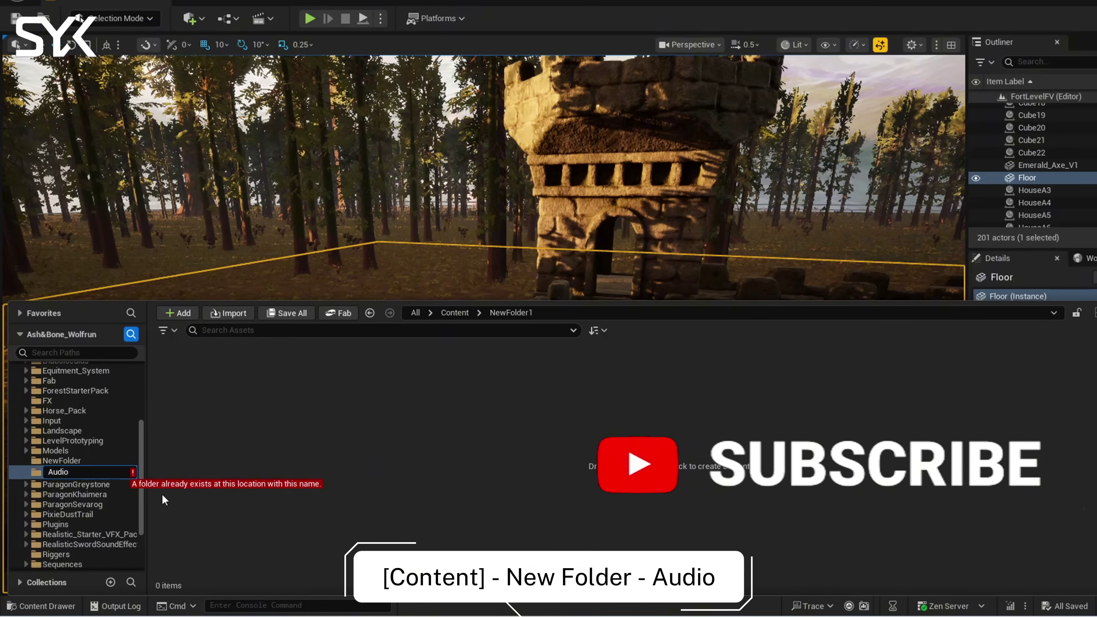
text(2)
key(Return)
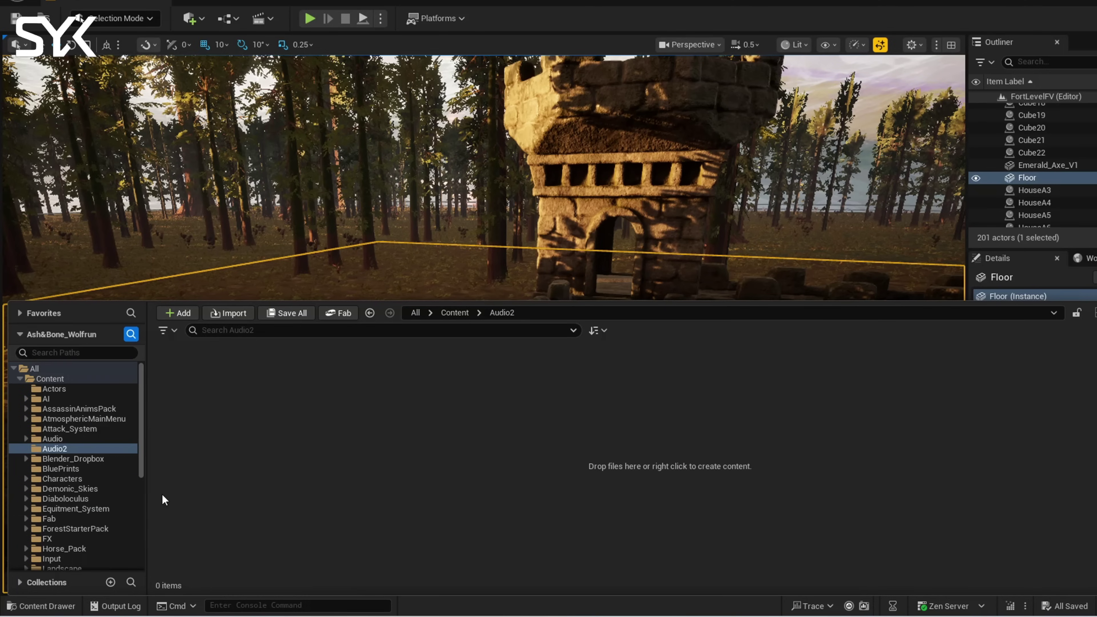
Step: Add a MetaSound Source in Audio2 and name it MS_Mixer2
right_click(359, 447)
mouse_move(459, 362)
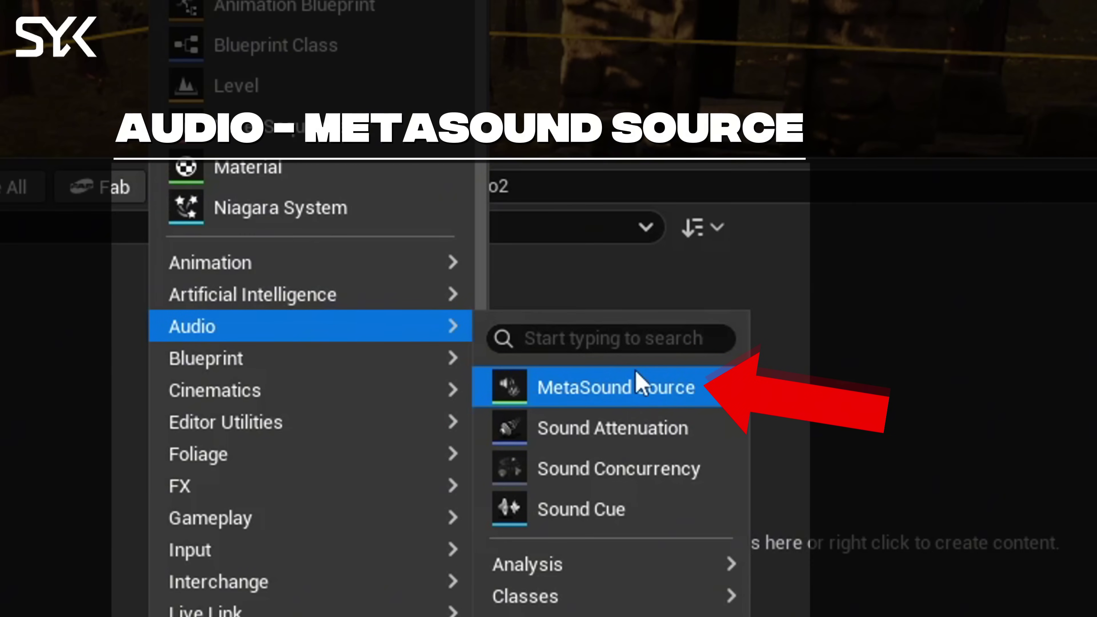
click(636, 374)
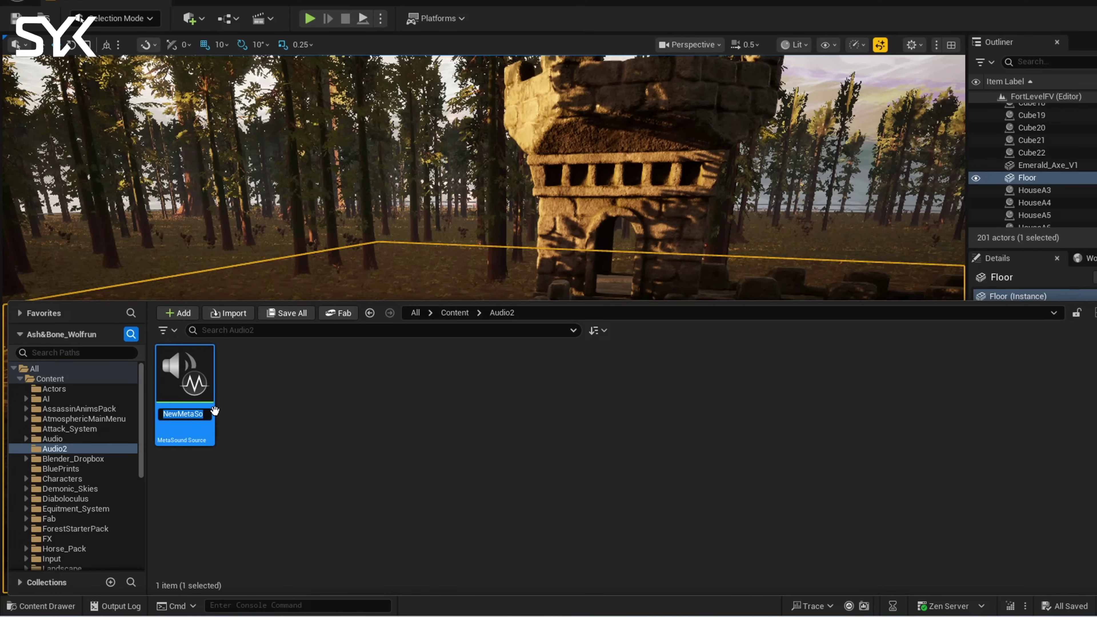
text(MS_Mixer2)
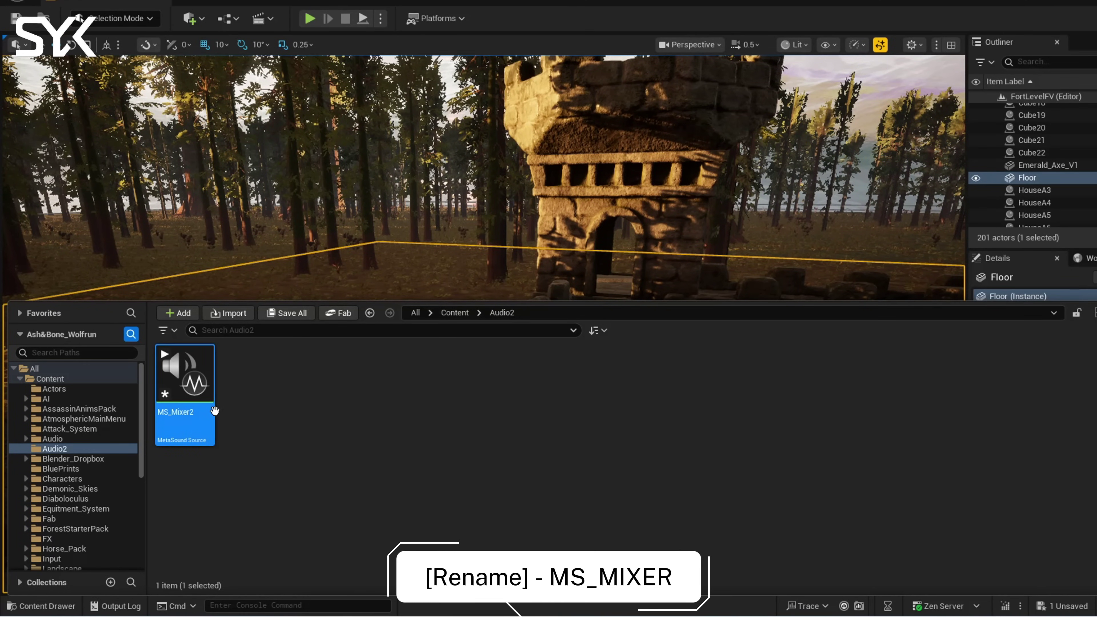
click(214, 411)
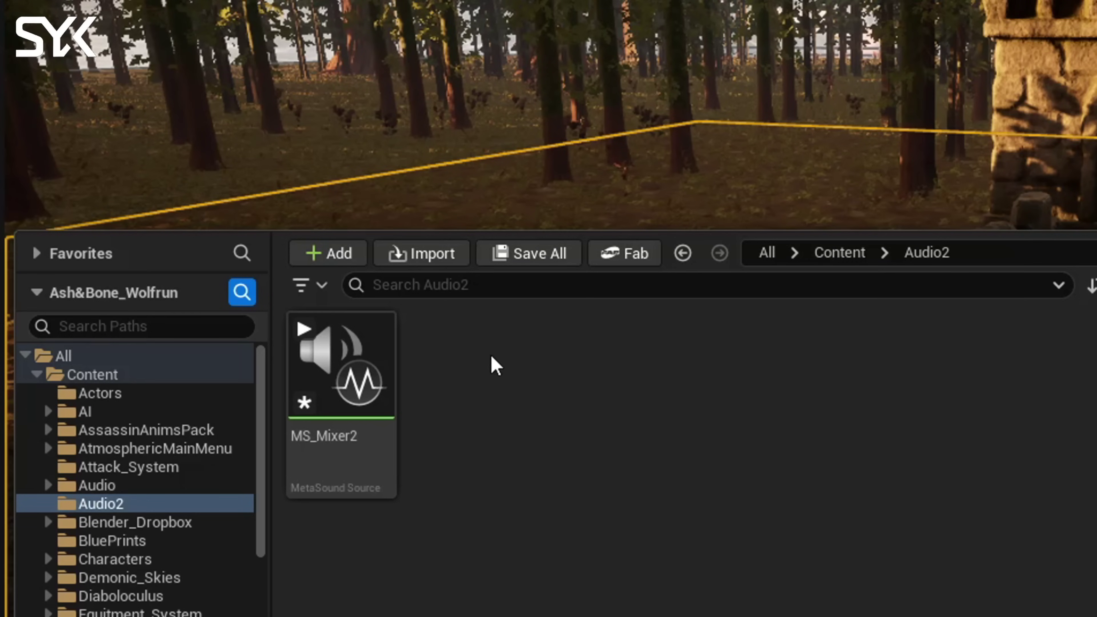
Step: Open MS_Mixer2 and move both Output nodes further right
double_click(332, 367)
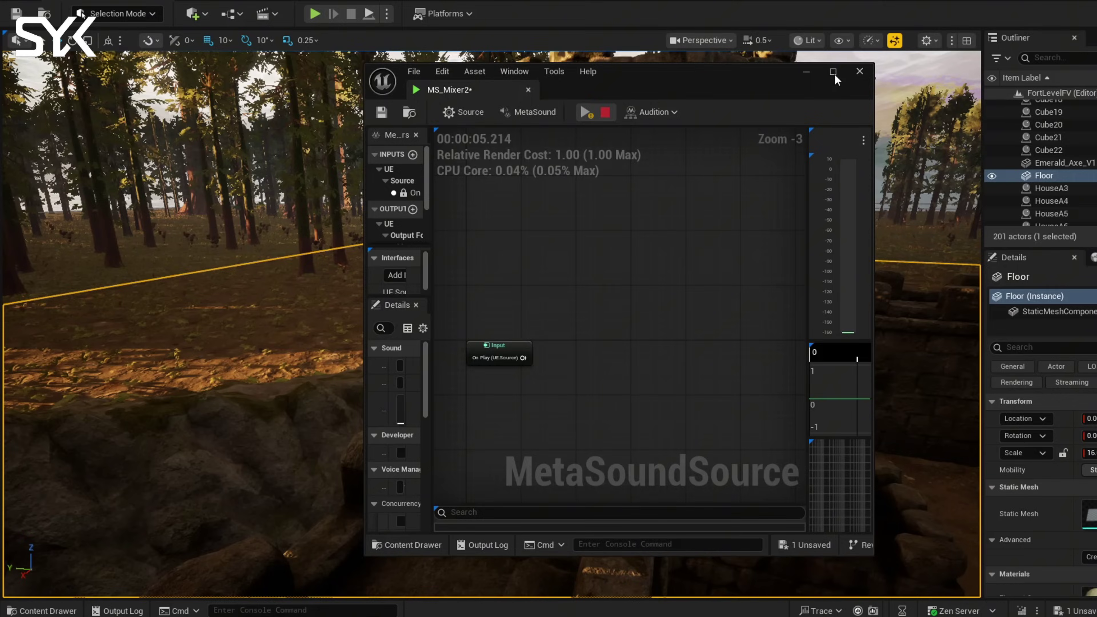
scroll(407, 321, down, 3)
scroll(406, 320, up, 5)
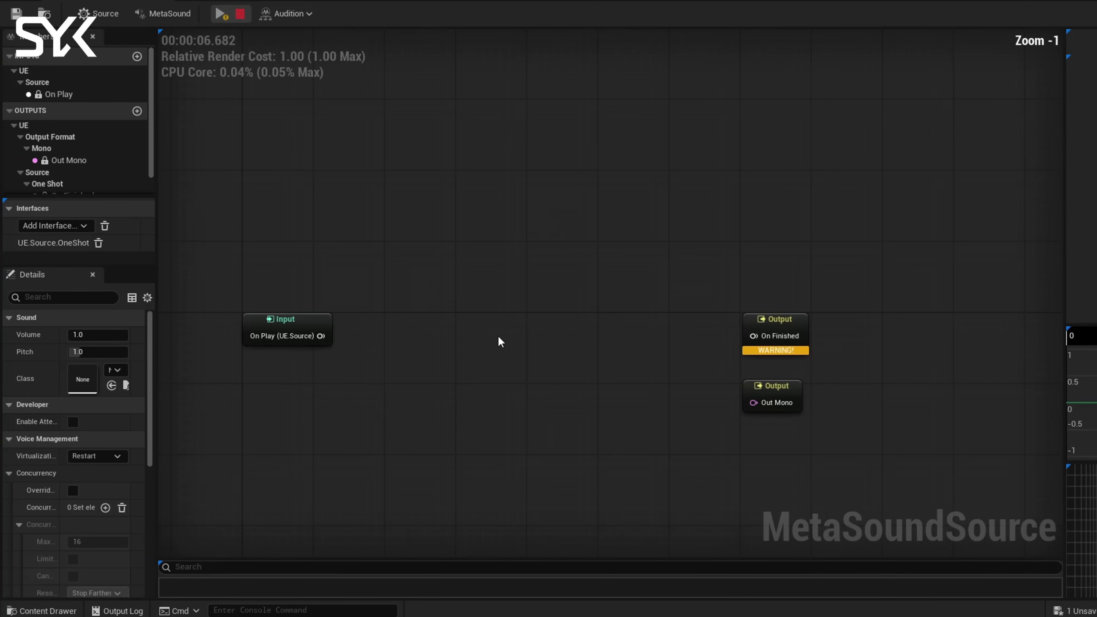
click(268, 327)
drag(730, 304, 916, 412)
right_drag(916, 411, 325, 350)
scroll(326, 351, down, 6)
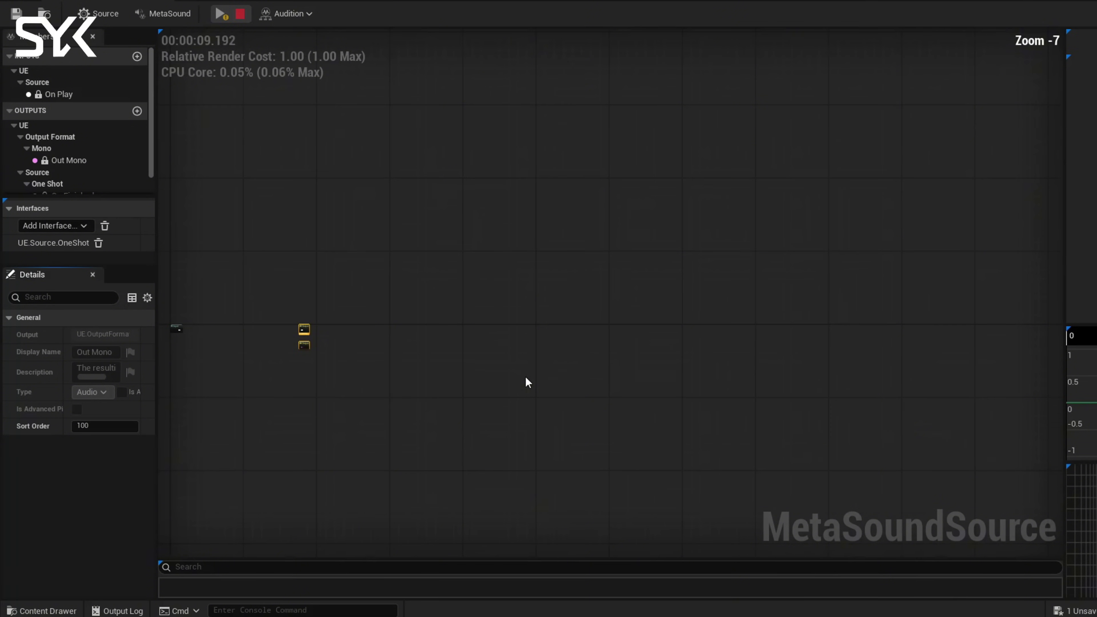
drag(304, 333, 368, 335)
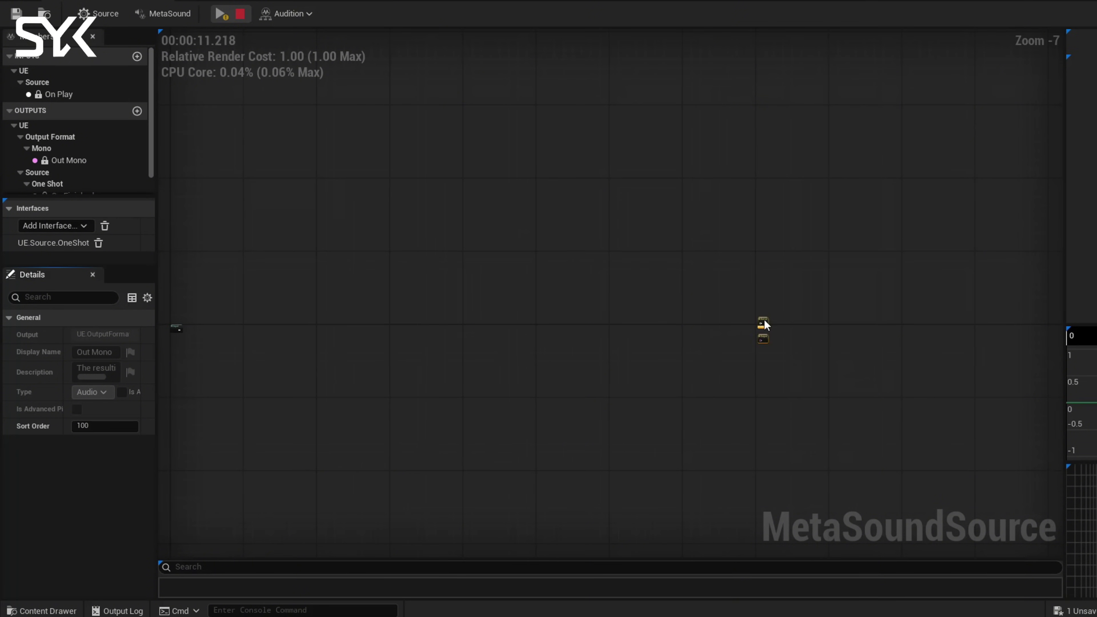
Step: Select the On Play input and drag out a new connection from it
scroll(568, 303, up, 8)
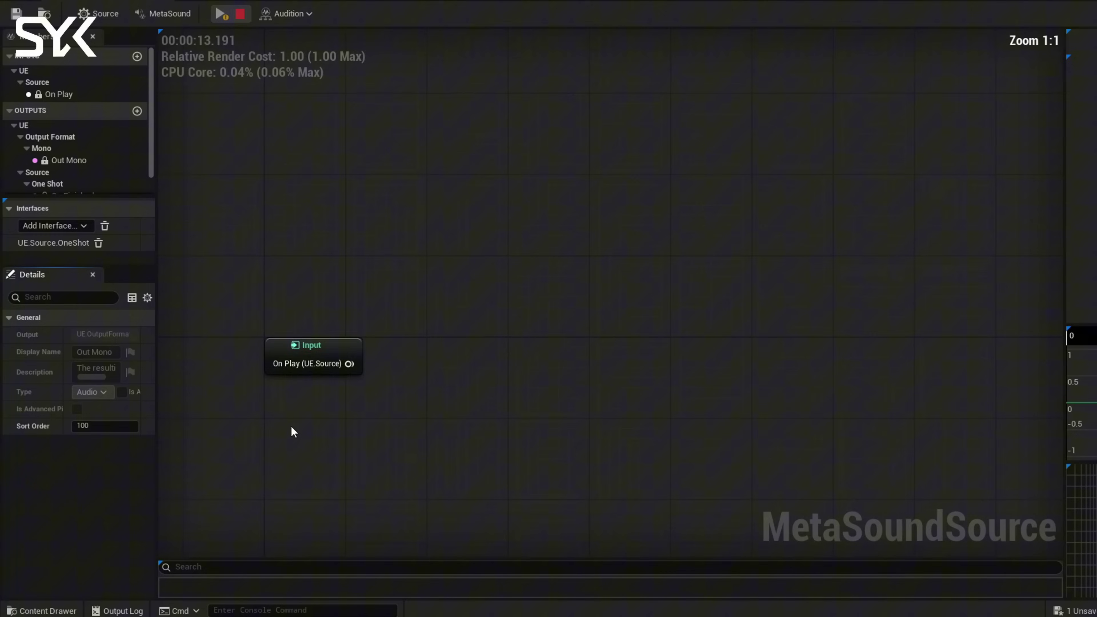
right_drag(343, 368, 477, 304)
click(478, 304)
right_drag(578, 351, 562, 308)
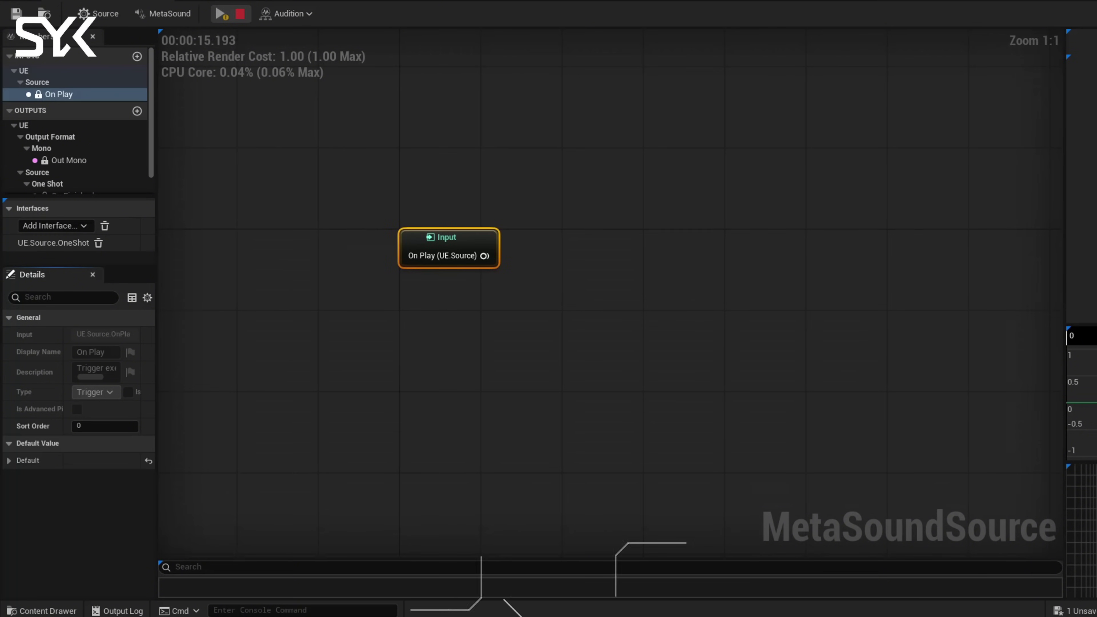
drag(485, 255, 648, 273)
Step: Add a Trigger Counter node wired from On Play and position it
text(trigg)
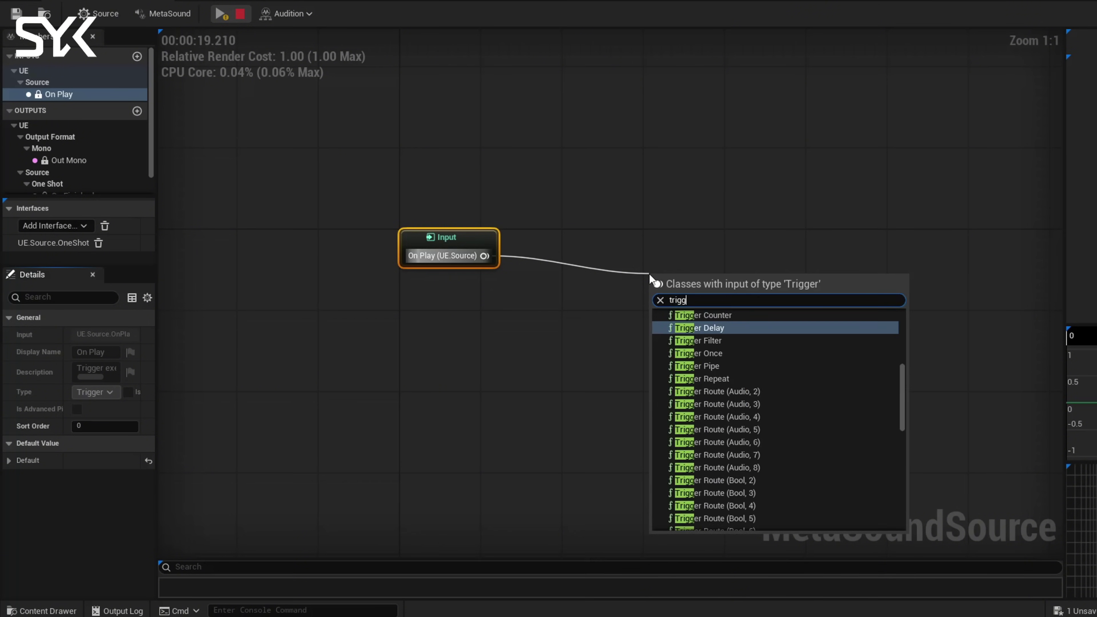
text(er counte)
key(Return)
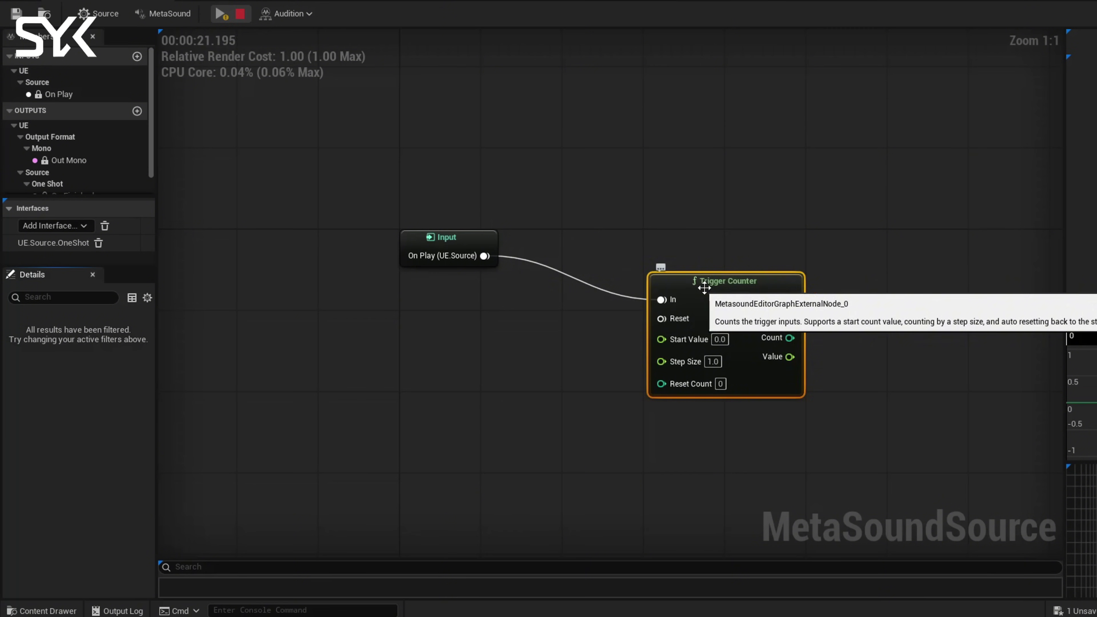
drag(711, 281, 642, 240)
right_drag(642, 240, 564, 244)
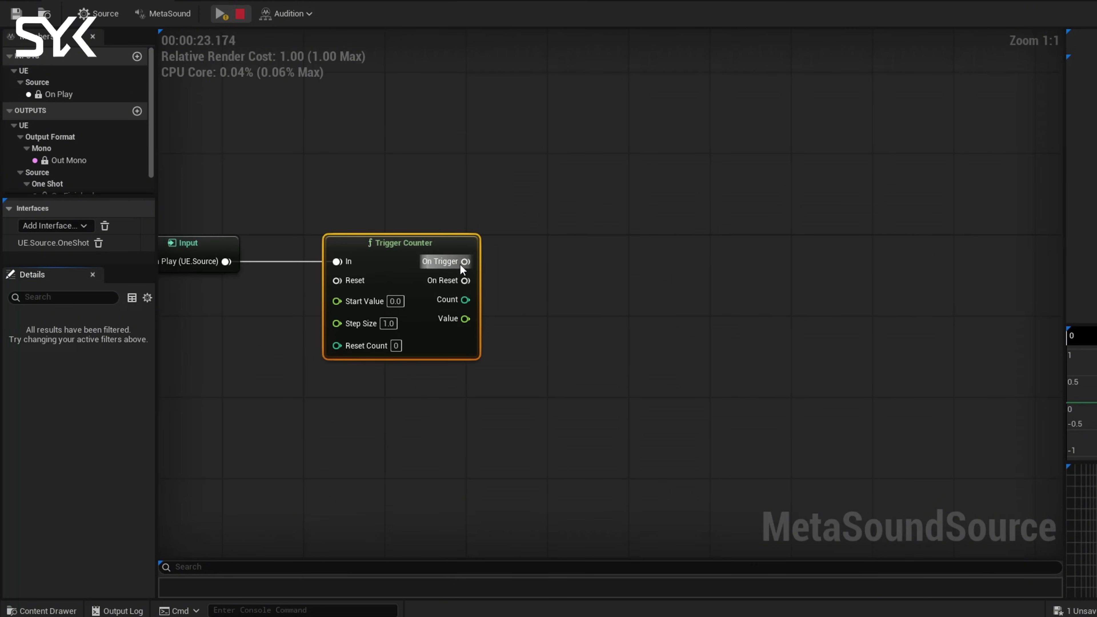
Step: Add Trigger Select (2) after On Trigger and wire Count into its Index
drag(645, 253, 624, 257)
text(trigger s)
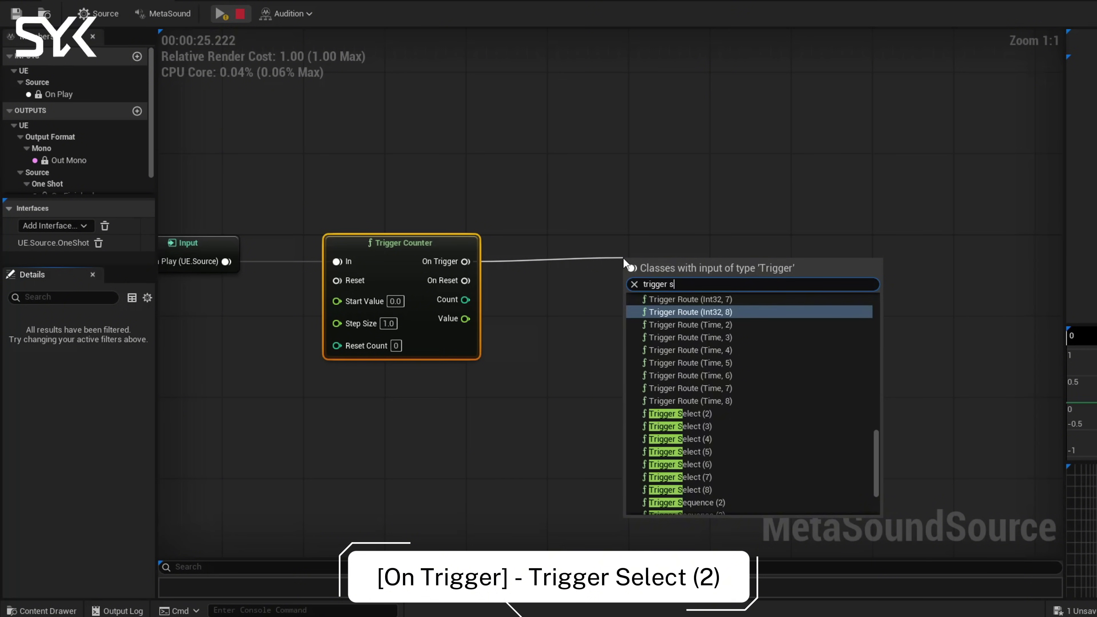
text(elect)
key(Down)
key(Down)
key(Down)
key(Down)
key(Down)
key(Down)
key(Down)
key(Down)
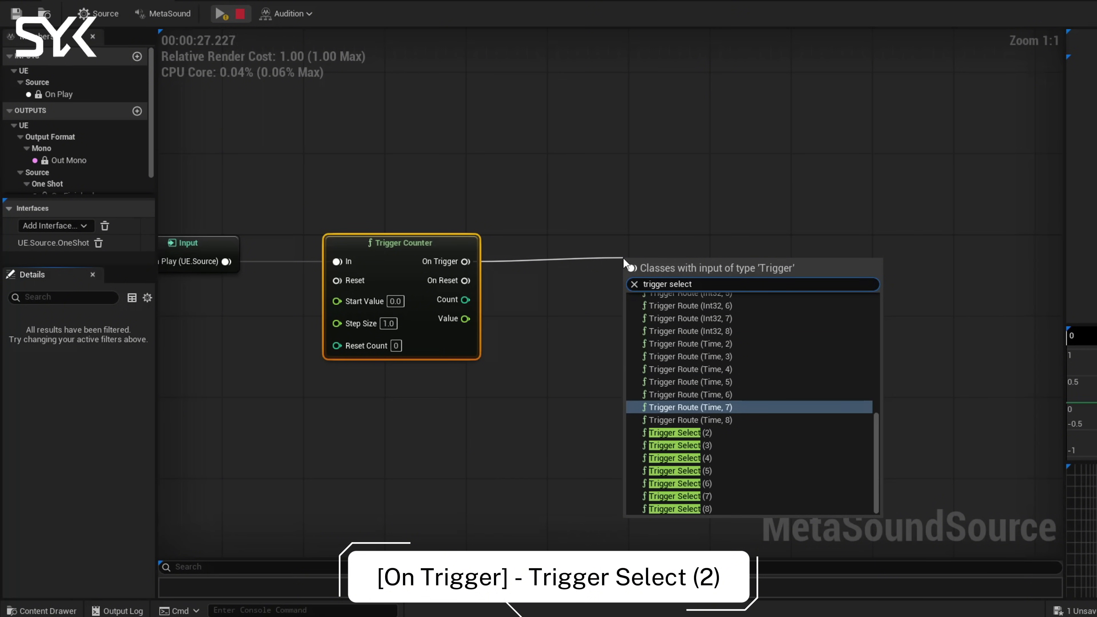
key(Return)
drag(648, 263, 570, 242)
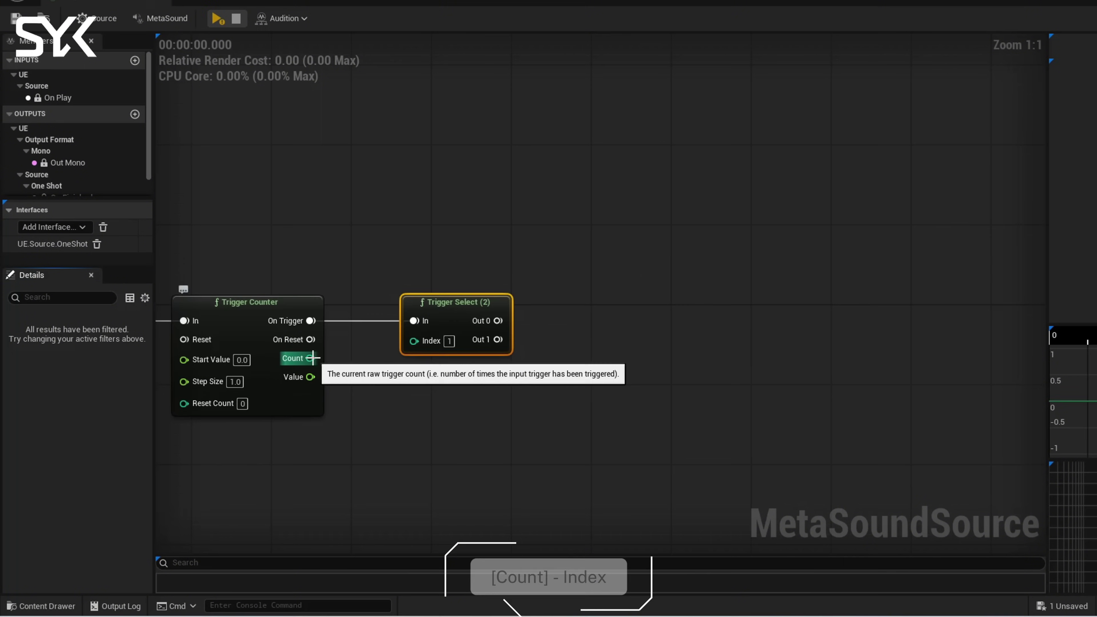
drag(313, 358, 413, 341)
right_drag(367, 379, 241, 413)
scroll(240, 413, down, 2)
right_drag(514, 404, 414, 397)
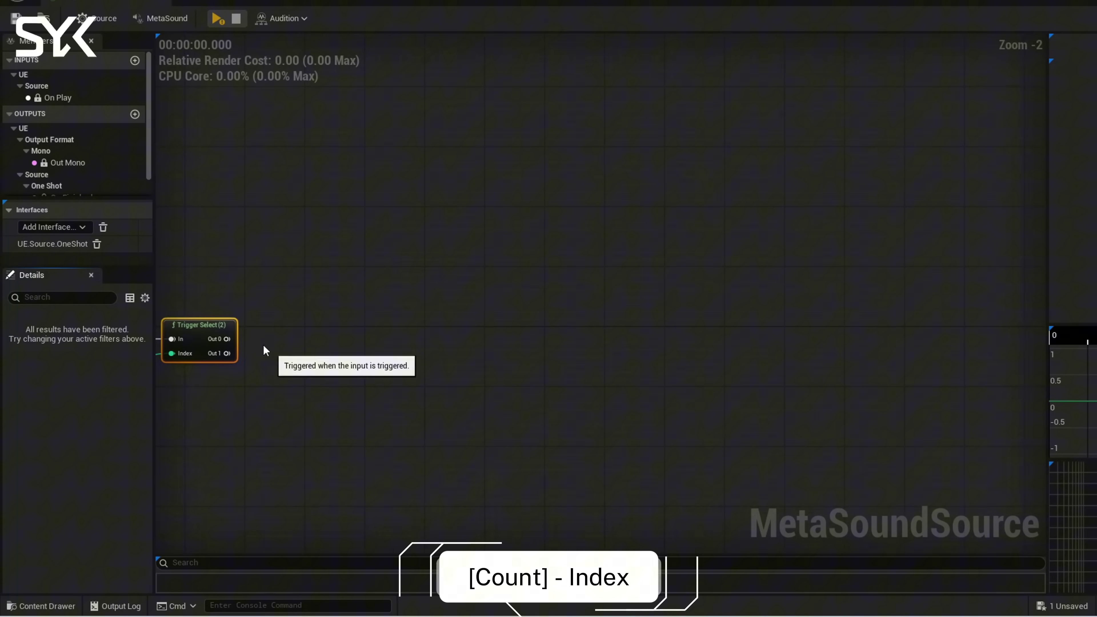
Step: Add a Random (Bool) node driven by Trigger Select's Out 0
drag(224, 339, 222, 340)
drag(486, 333, 483, 339)
text(random bool)
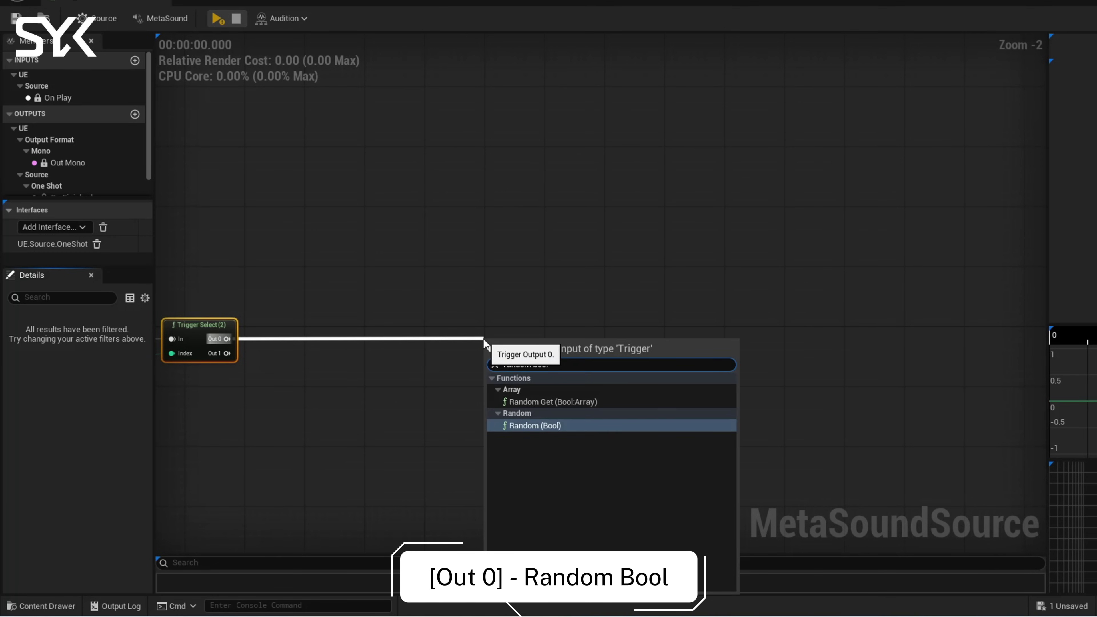
key(Return)
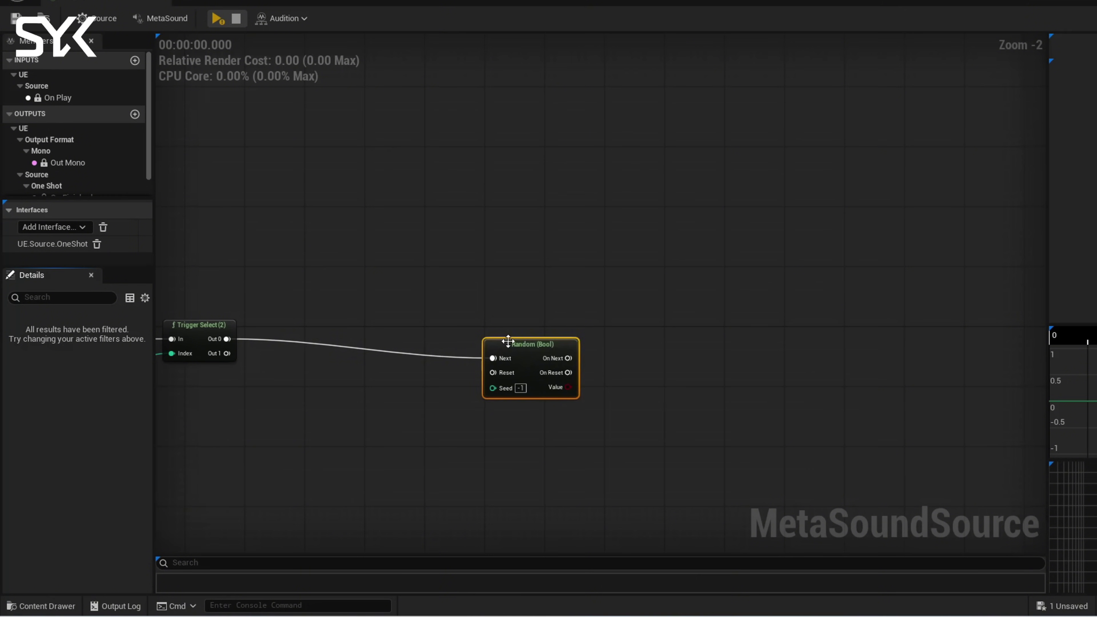
drag(516, 340, 421, 339)
scroll(421, 339, down, 1)
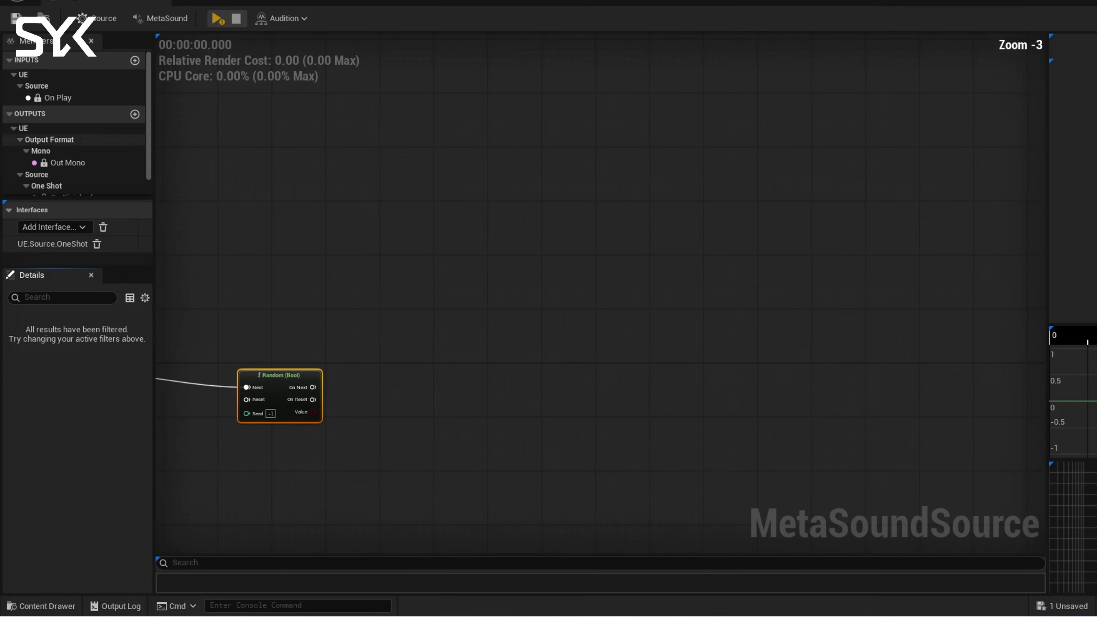
Step: Add a Random (Float) node driven by Out 1 and reposition Random (Bool)
drag(32, 464, 382, 6)
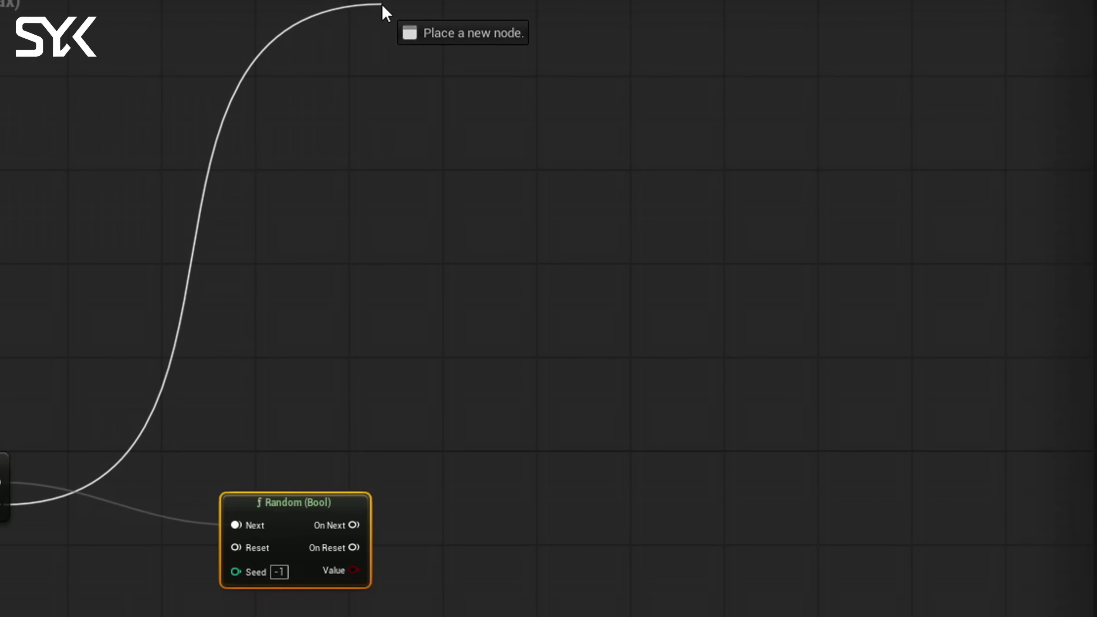
text(random fl)
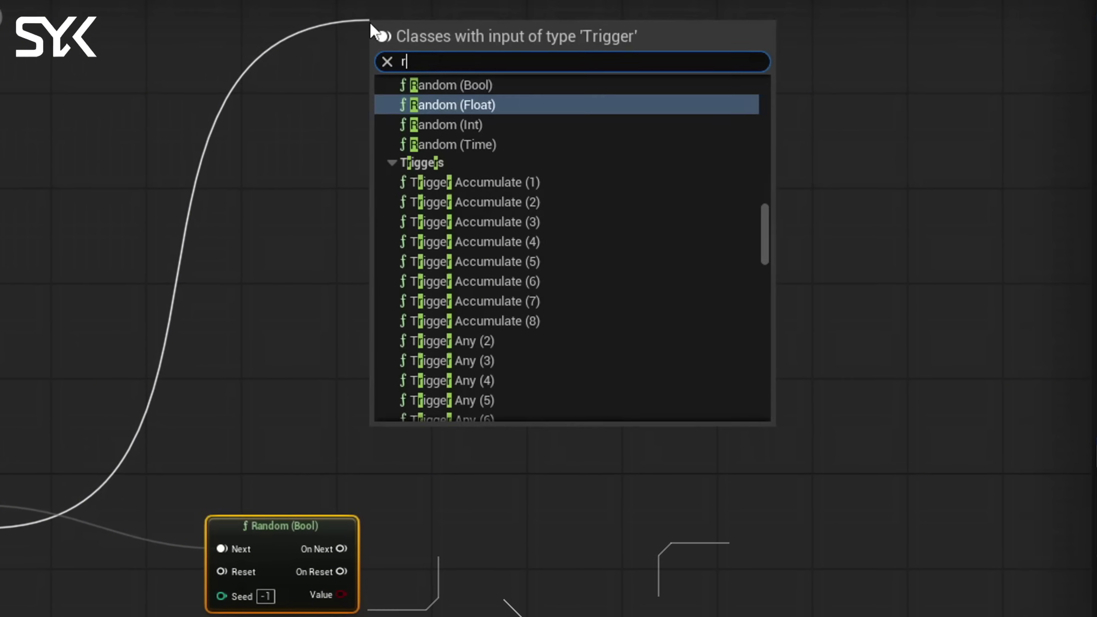
text(oat)
key(Return)
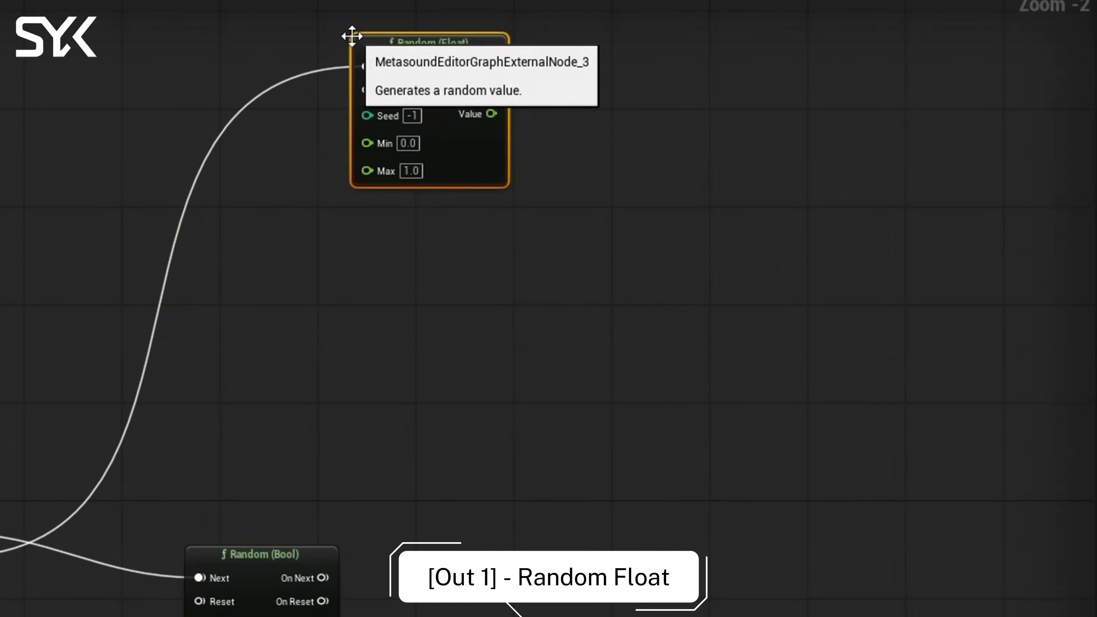
scroll(475, 294, down, 1)
right_drag(475, 294, 486, 336)
drag(423, 519, 516, 499)
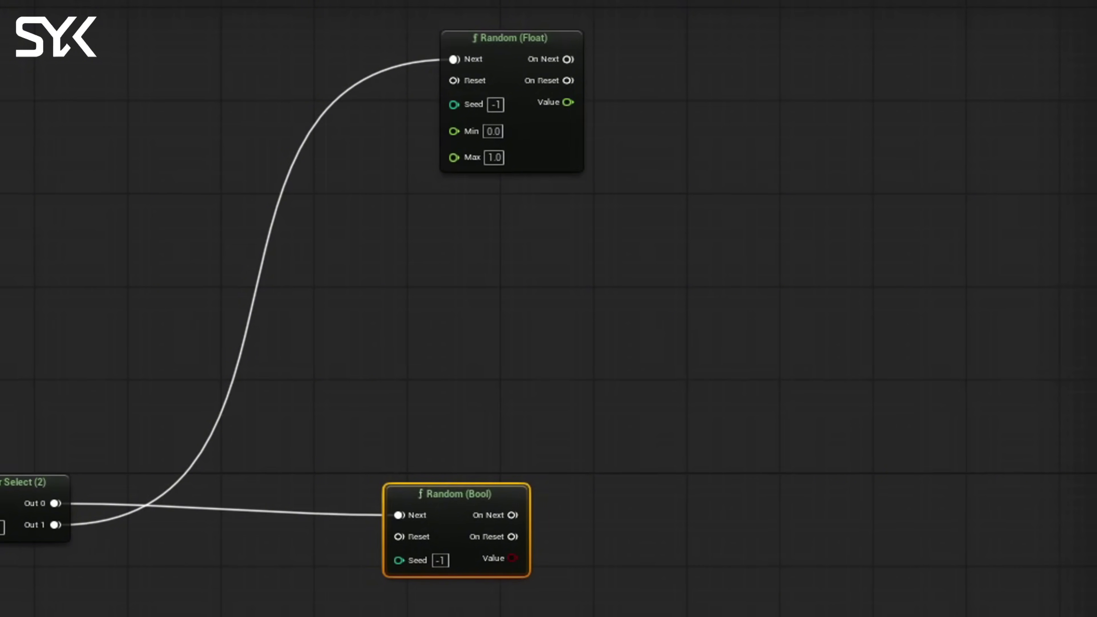
Step: Add a second Trigger Select (2) node after Random (Bool)'s On Next
right_drag(643, 376, 118, 503)
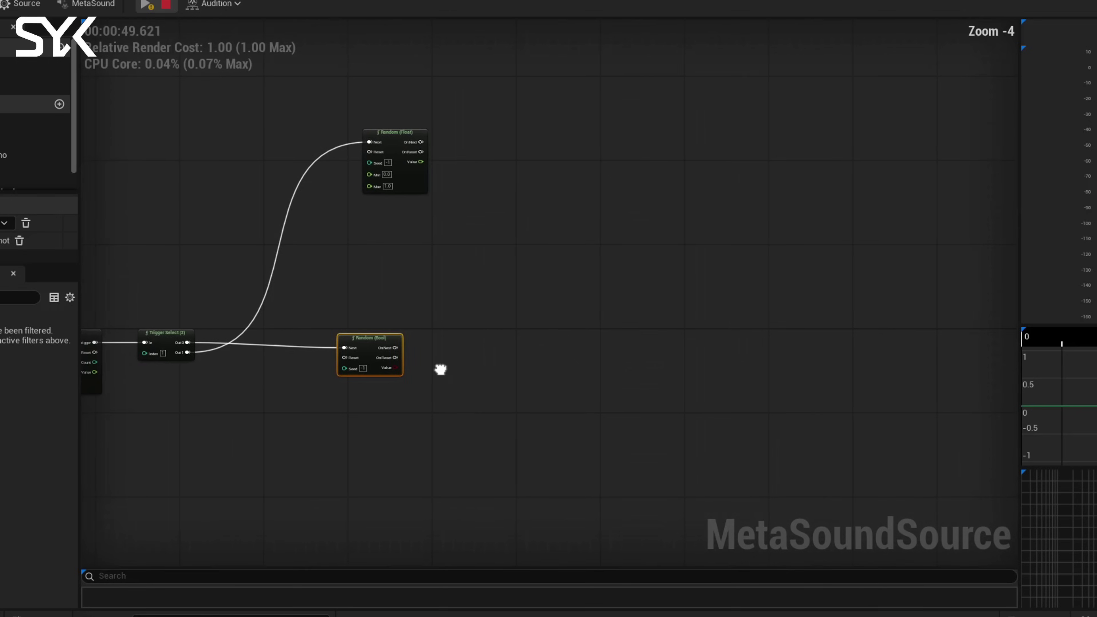
scroll(440, 367, up, 1)
drag(416, 324, 538, 345)
text(trigger s)
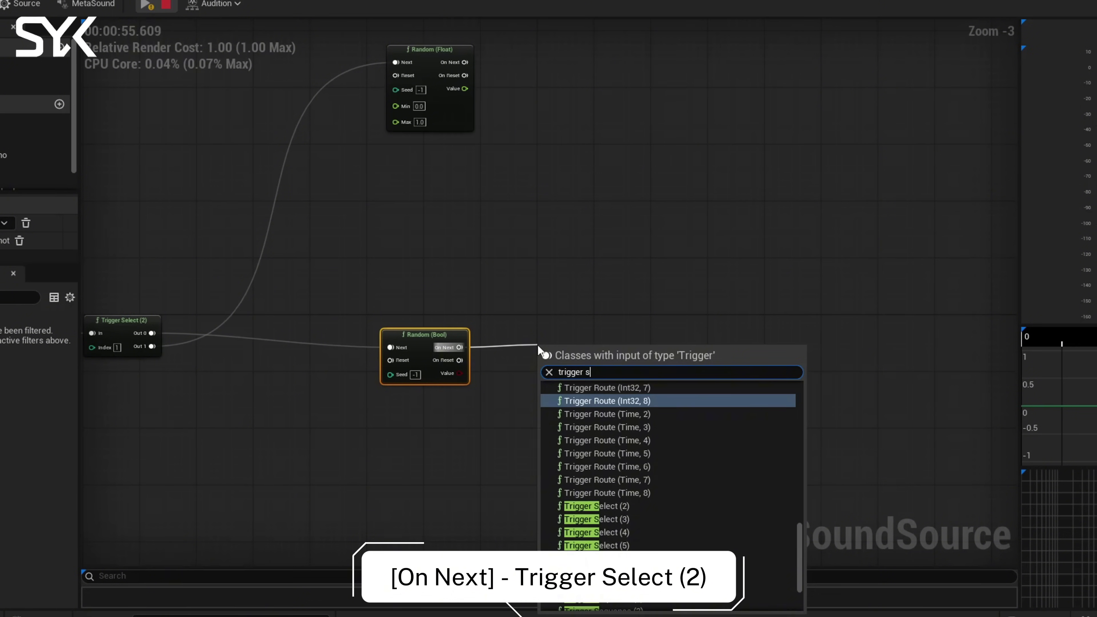
text(elect)
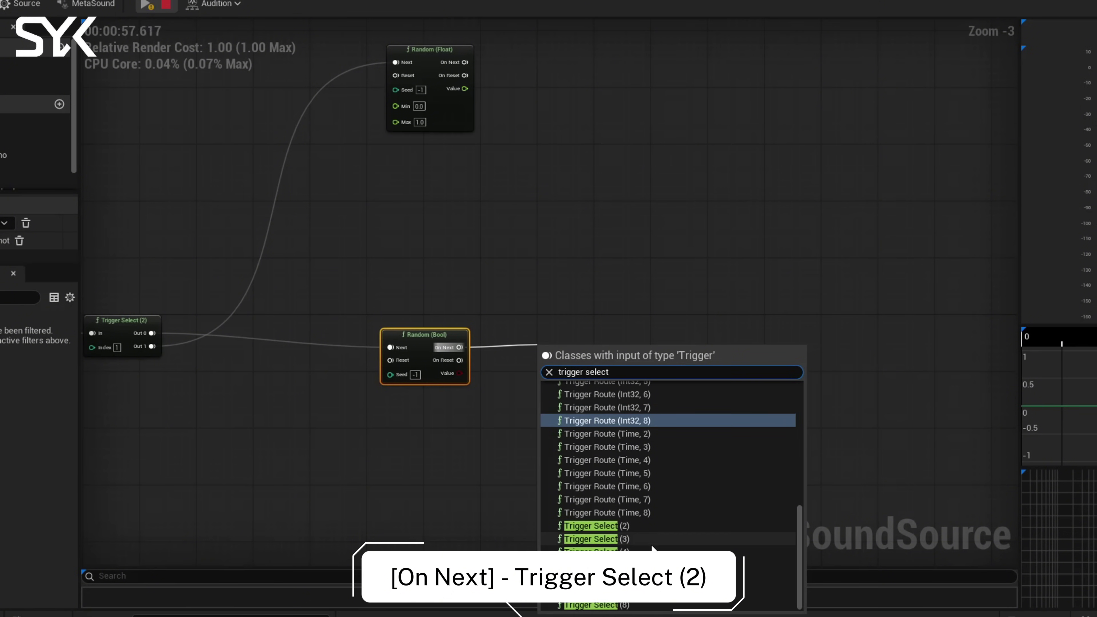
click(654, 527)
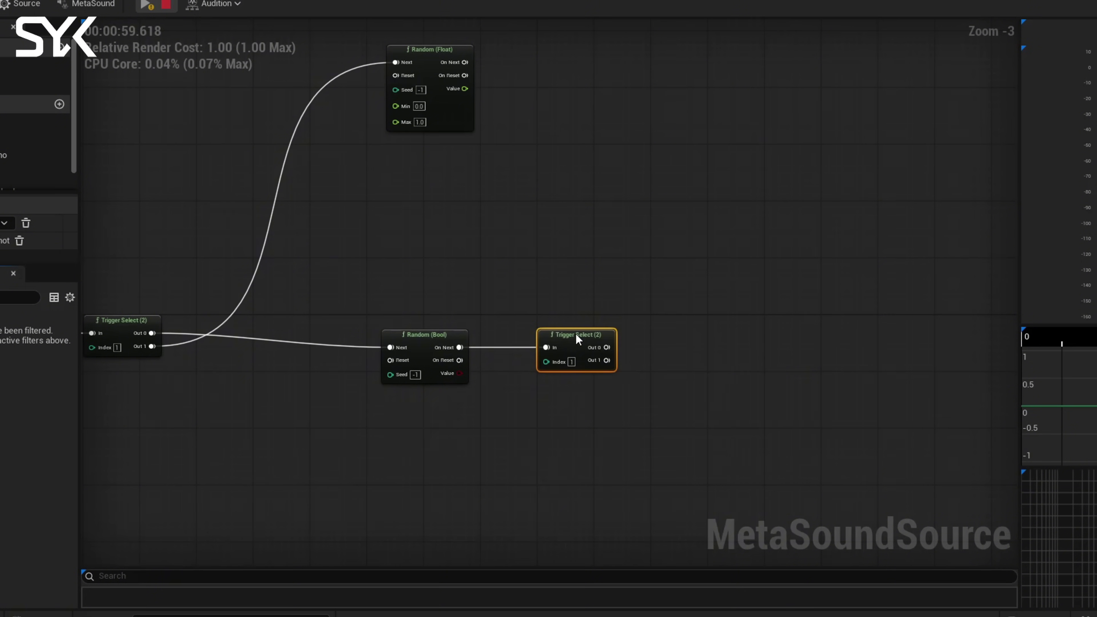
Step: Wire Random (Float)'s On Next into the second Trigger Select's In pin
right_drag(775, 299, 689, 304)
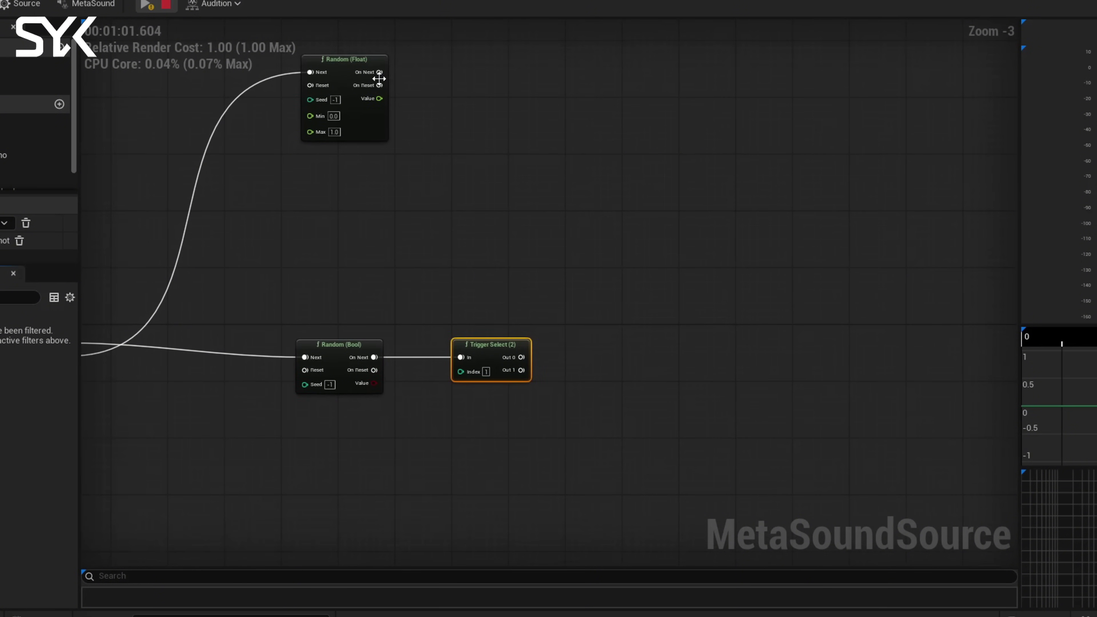
drag(379, 73, 461, 357)
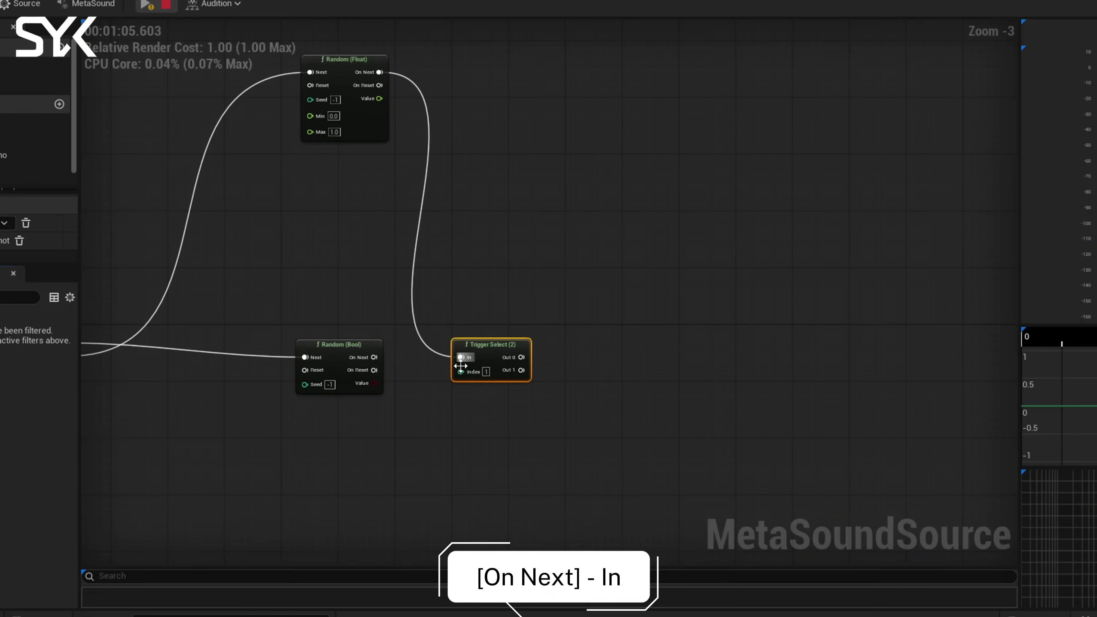
right_drag(380, 412, 446, 412)
scroll(447, 410, up, 2)
scroll(446, 404, down, 1)
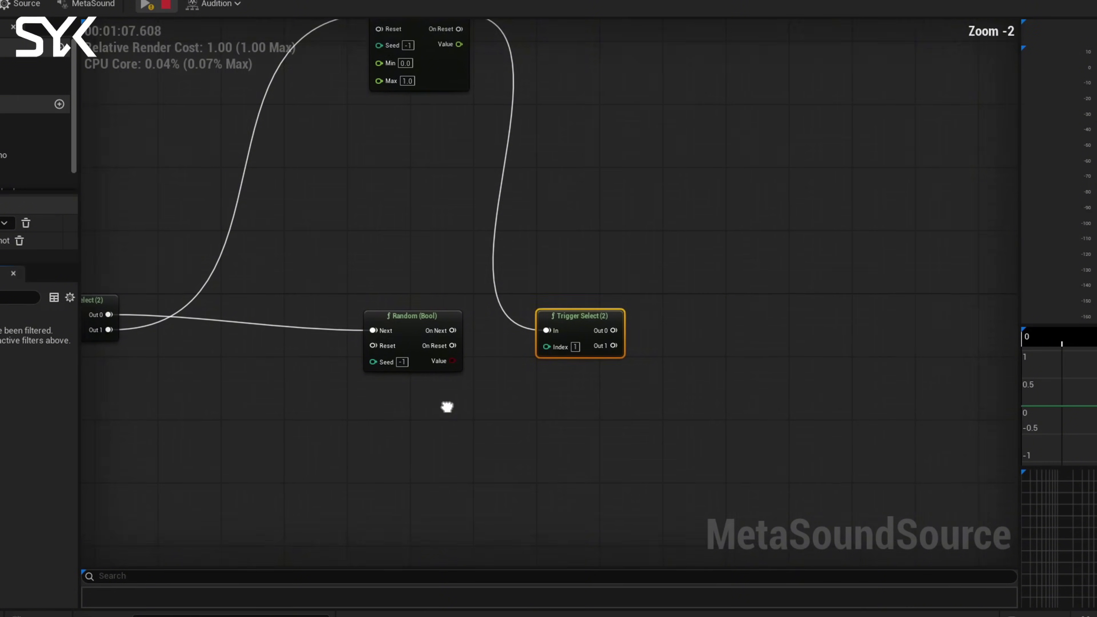
scroll(465, 396, up, 2)
Step: Connect Random (Bool)'s Value to the second Trigger Select's Index via an auto-inserted conversion node
drag(585, 321, 457, 340)
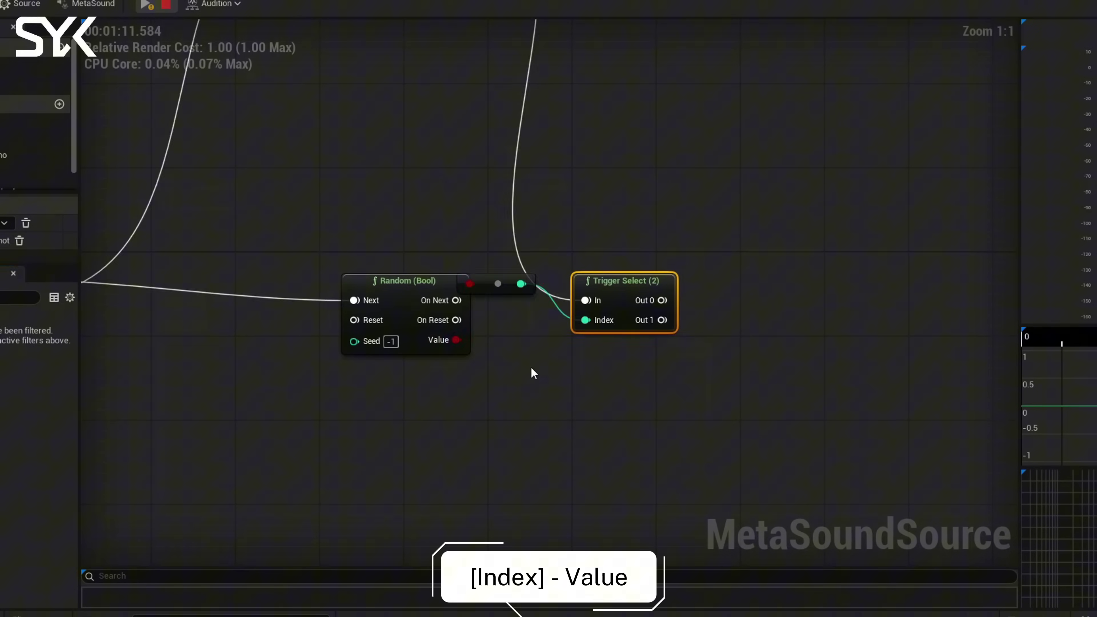
drag(575, 283, 671, 284)
drag(498, 284, 566, 346)
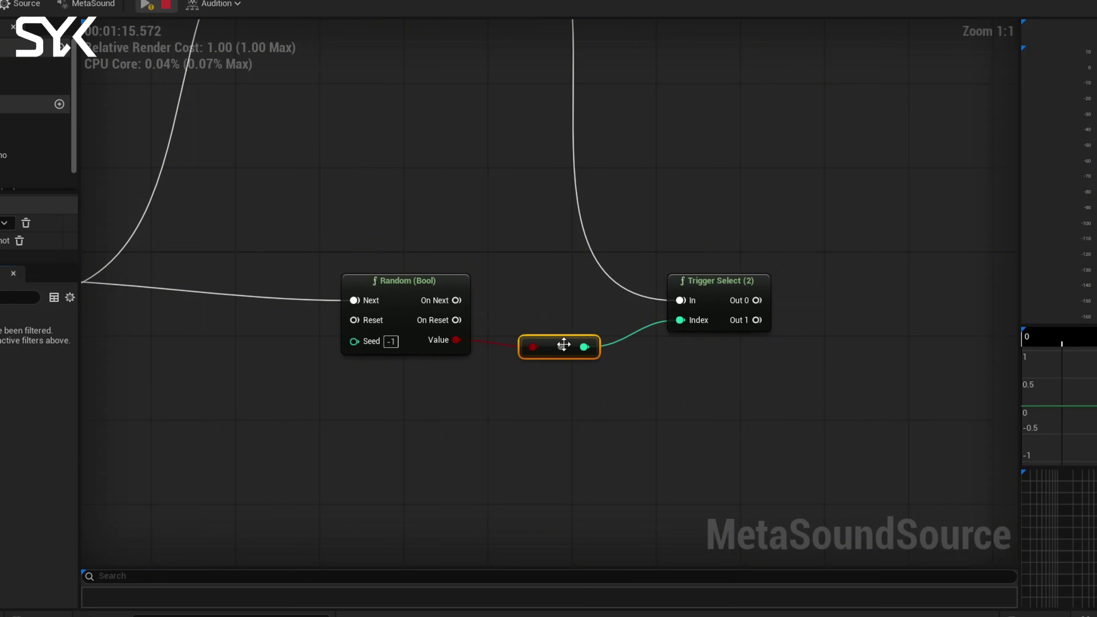
Step: Review the rearranged graph and select the Random (Bool) node
scroll(526, 397, down, 1)
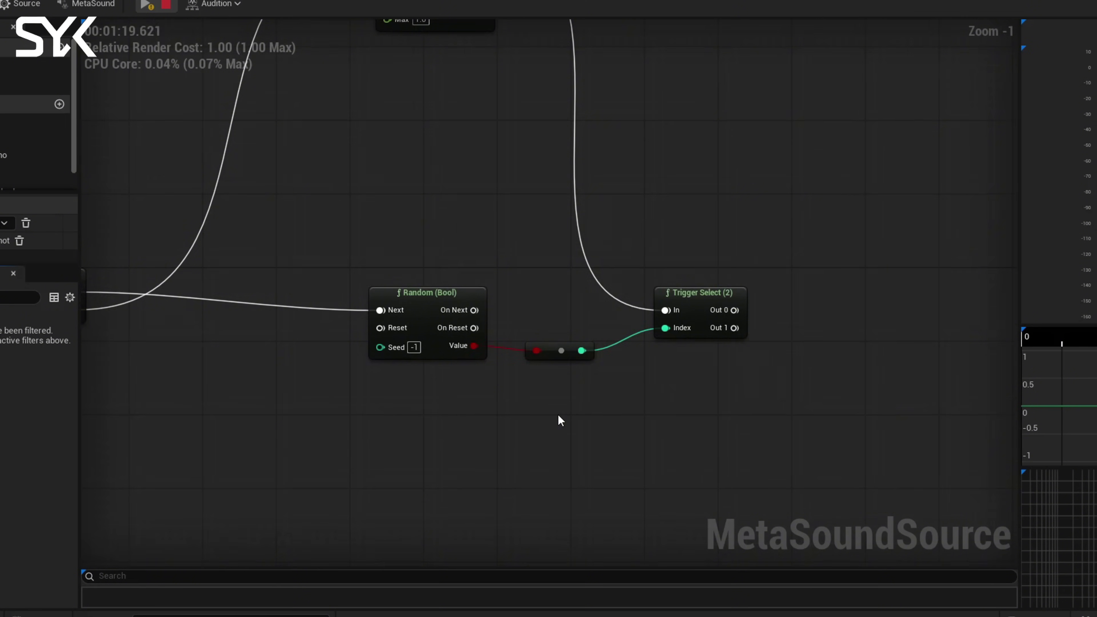
right_drag(561, 421, 551, 385)
scroll(297, 330, up, 1)
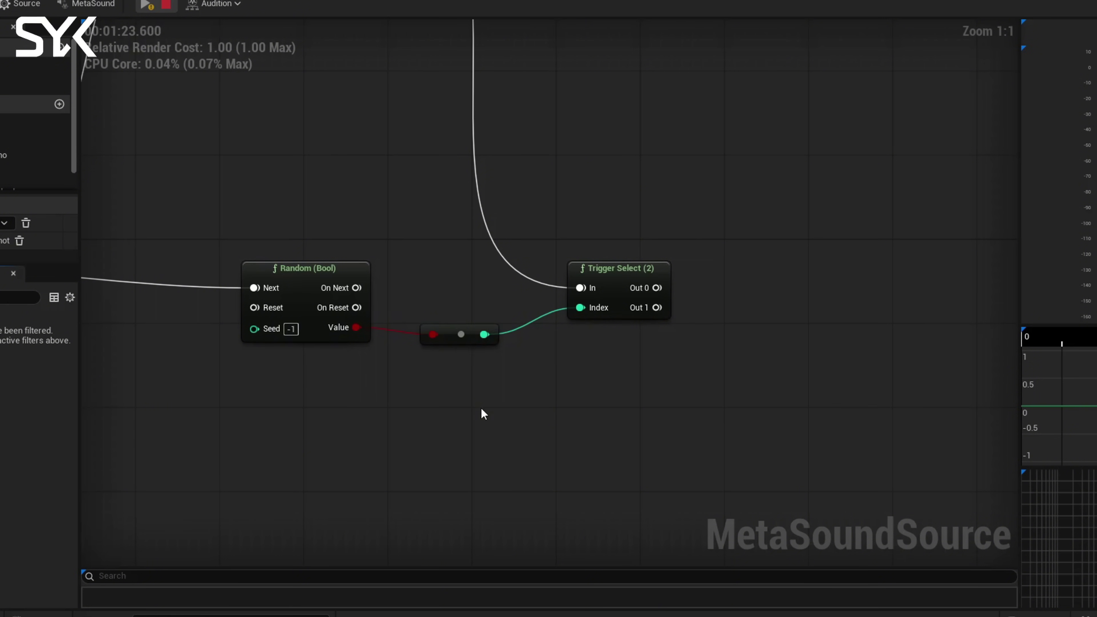
scroll(310, 407, down, 2)
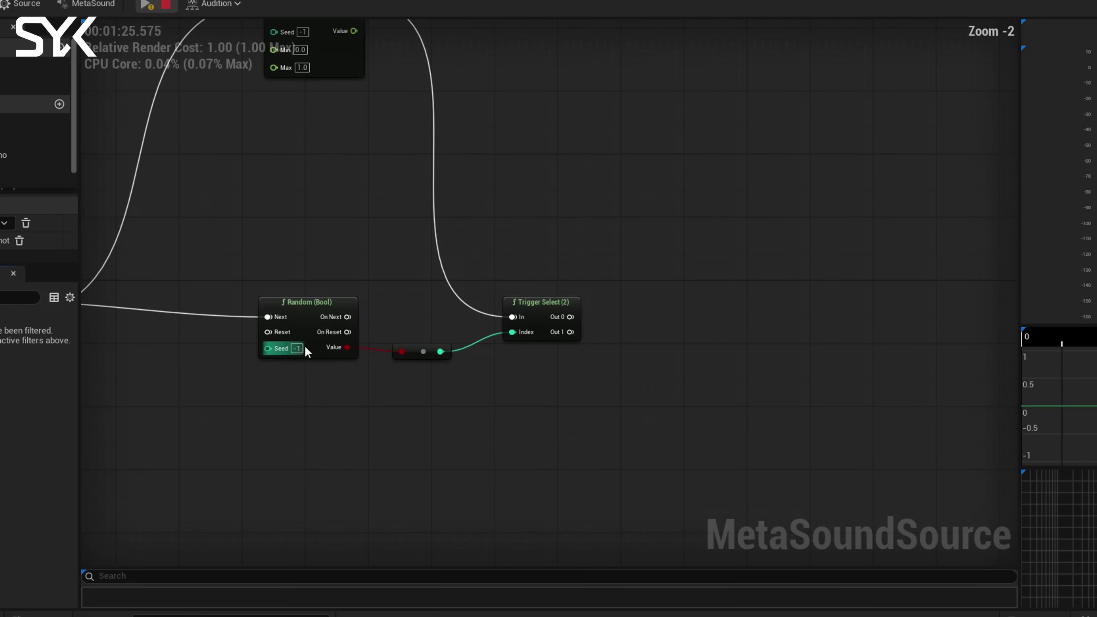
scroll(306, 350, up, 2)
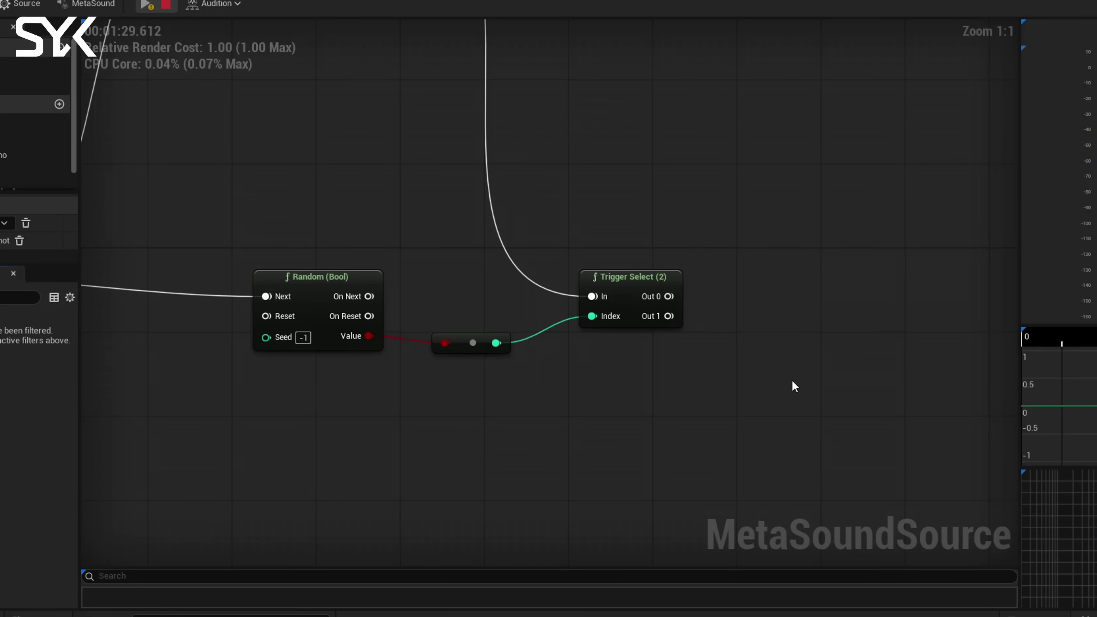
scroll(793, 386, down, 4)
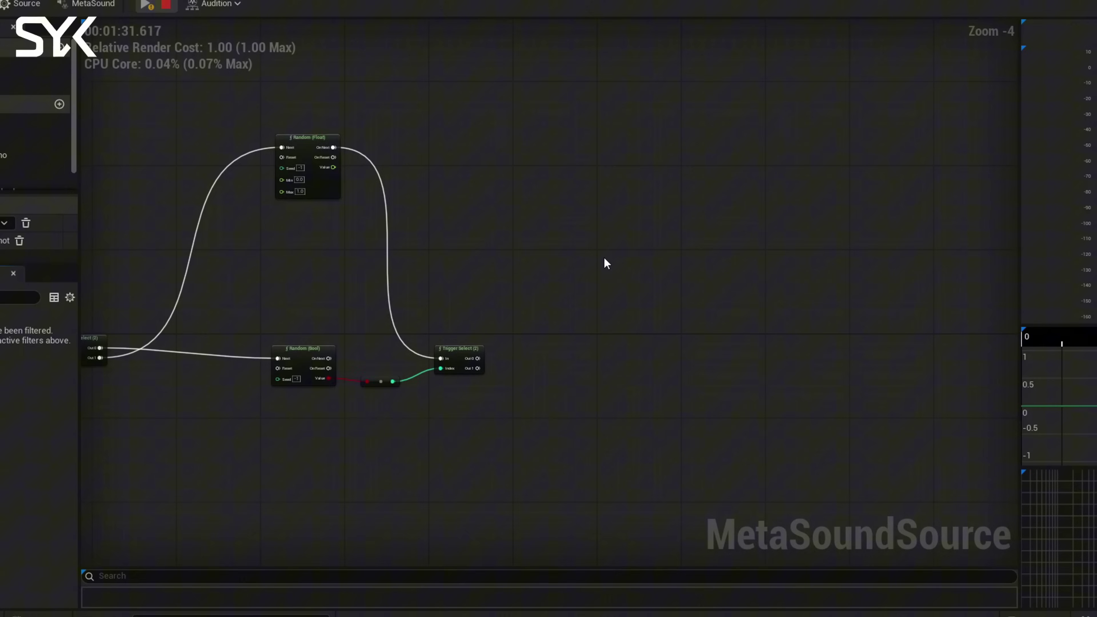
scroll(570, 392, up, 4)
click(468, 250)
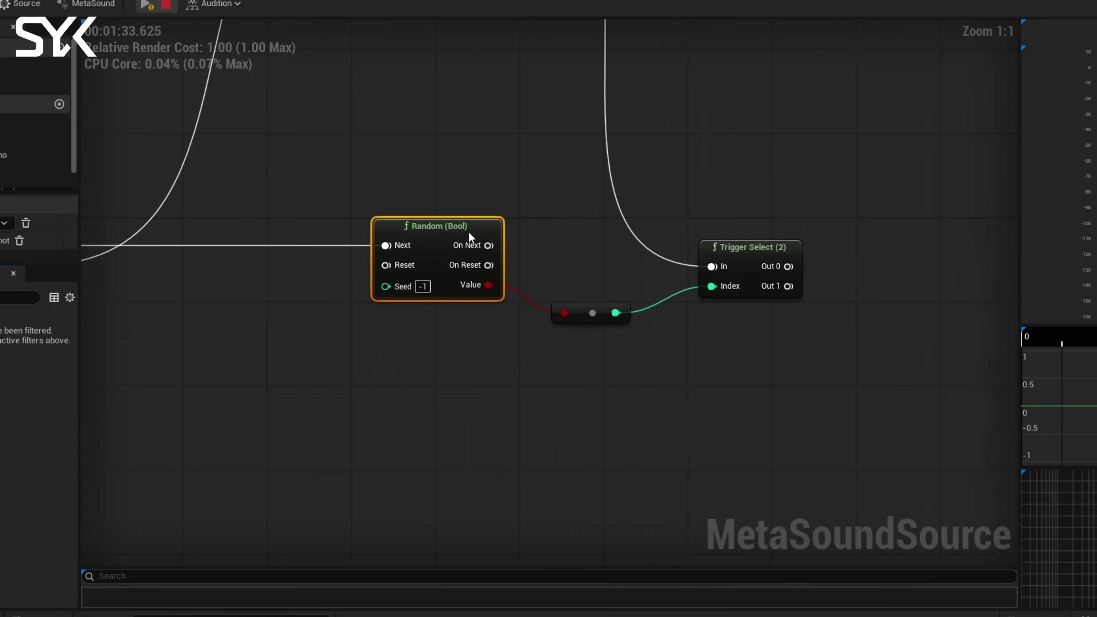
right_drag(913, 355, 517, 333)
scroll(622, 380, down, 1)
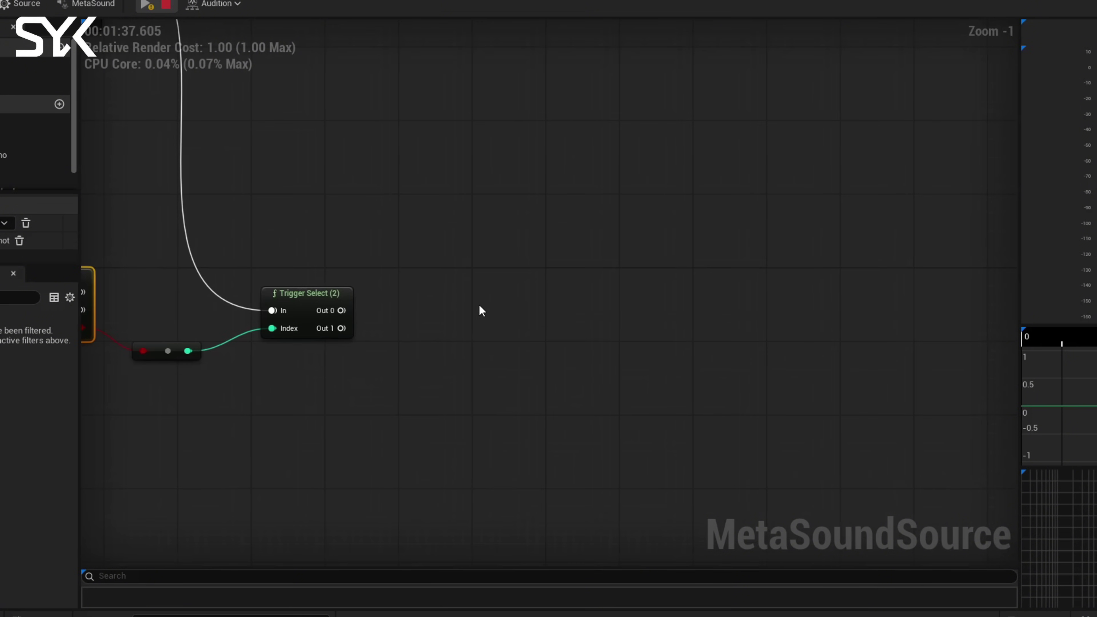
Step: Add a Wave Player (1.0, Mono) node driven by Trigger Select's Out 0
drag(341, 310, 522, 124)
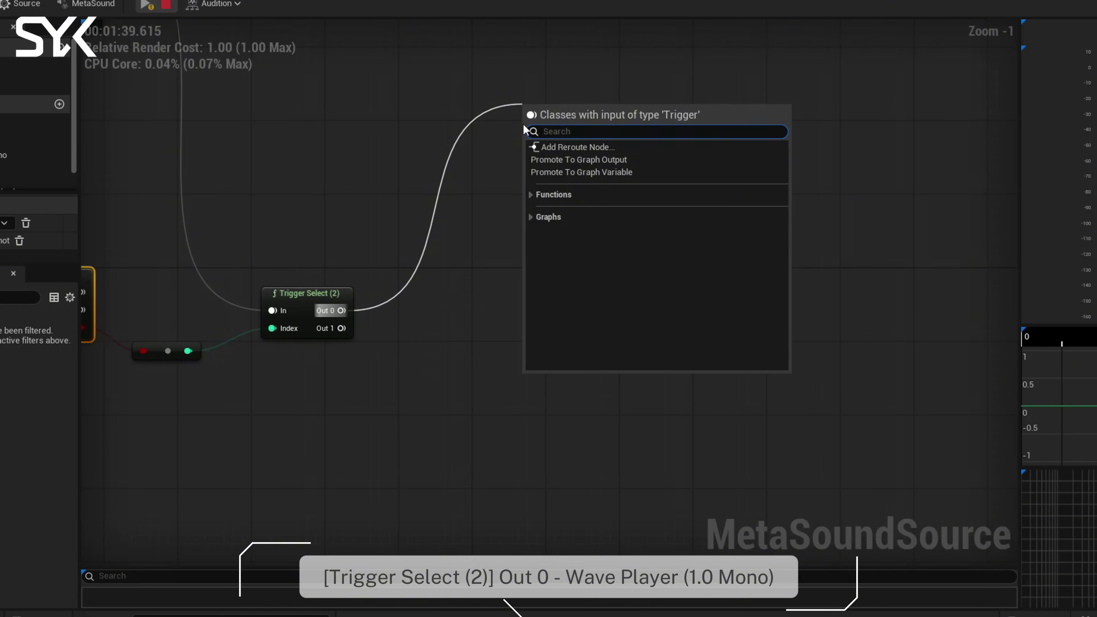
text(wave player)
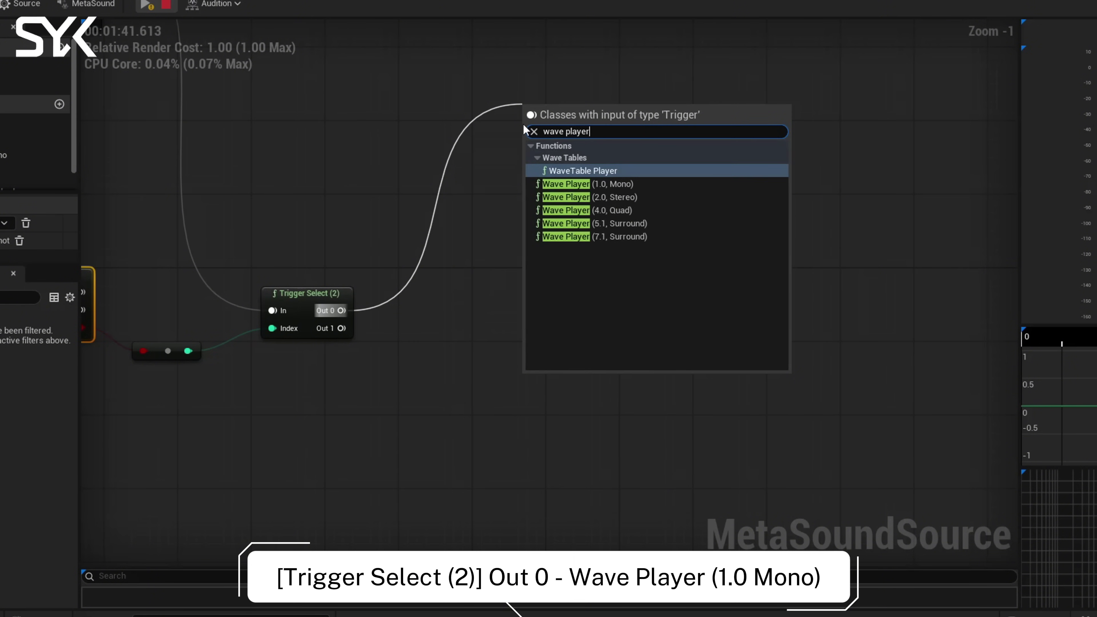
key(Down)
key(Return)
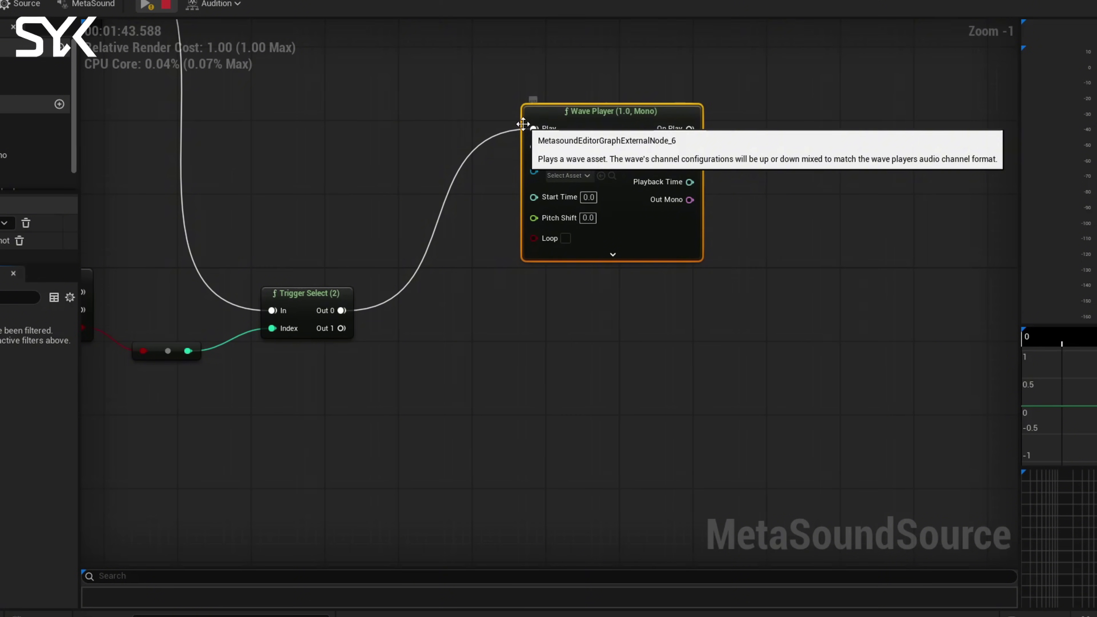
right_drag(593, 111, 399, 197)
scroll(600, 172, down, 2)
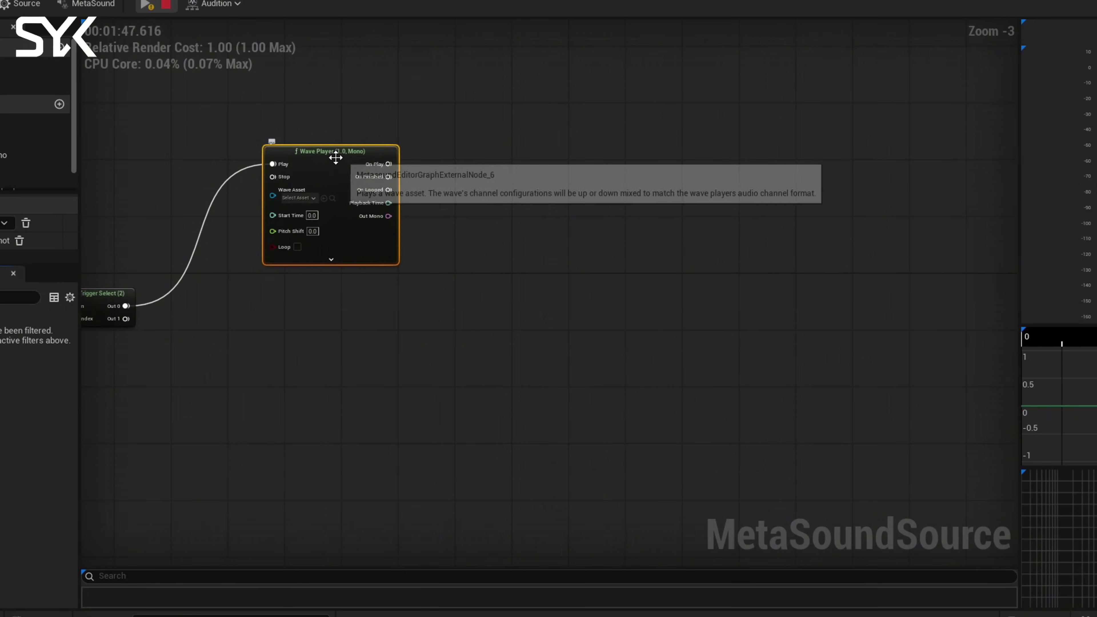
Step: Duplicate the Wave Player five times and arrange the six copies in two rows
key(ctrl+d)
drag(396, 203, 492, 311)
key(ctrl+d)
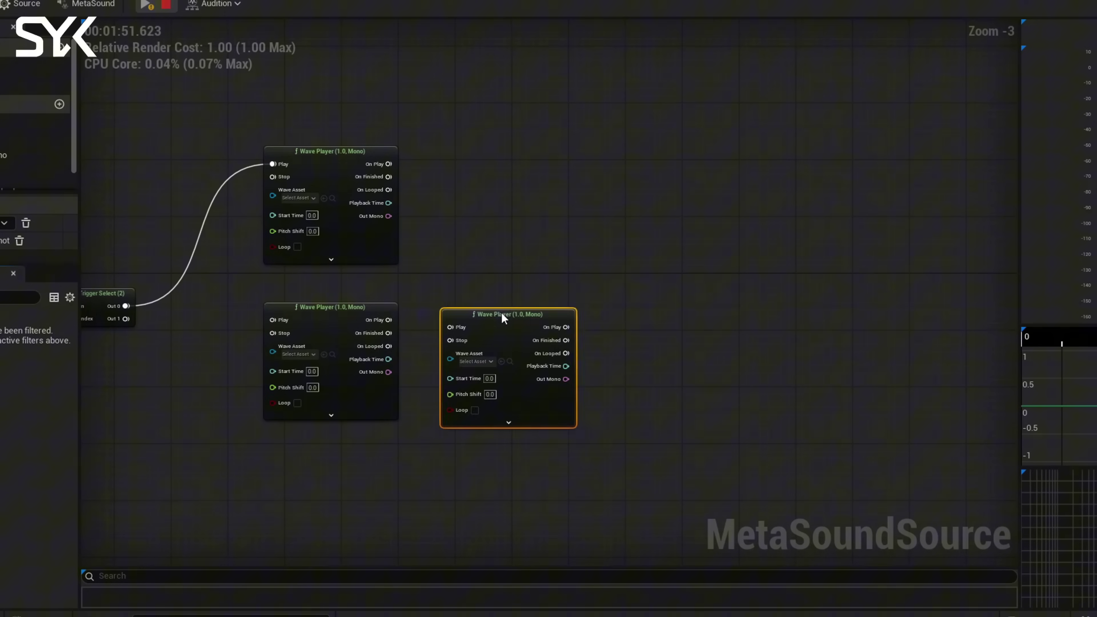
key(ctrl+d)
drag(588, 312, 496, 159)
key(ctrl+d)
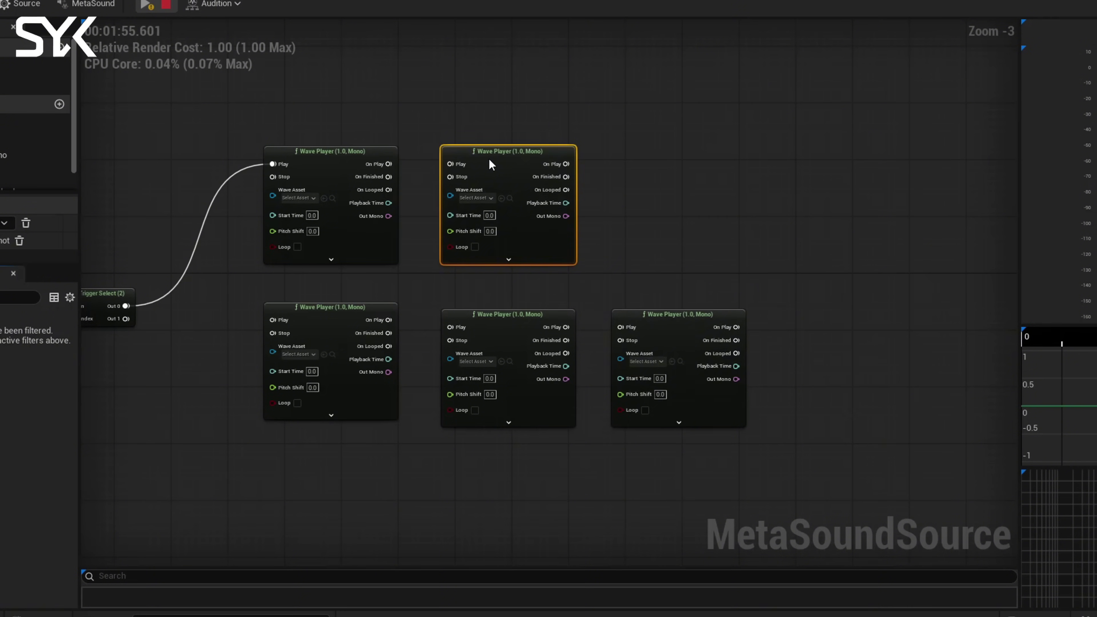
key(ctrl+d)
drag(578, 165, 691, 165)
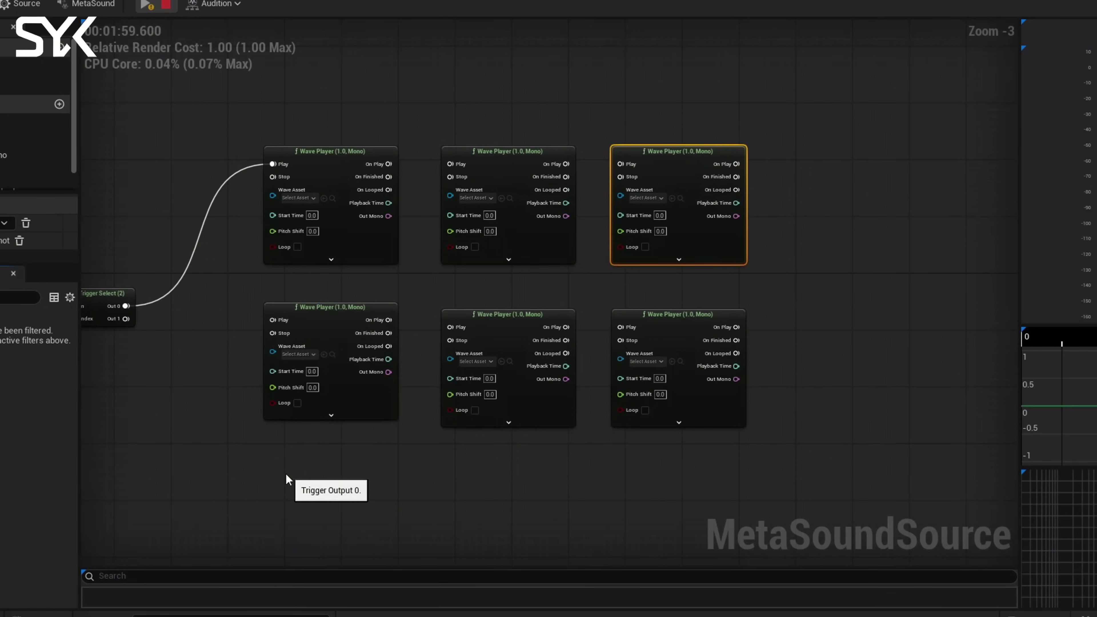
right_drag(286, 479, 330, 429)
Step: Connect Trigger Select's Out 1 to the first lower-row Wave Player's Play
scroll(266, 237, up, 3)
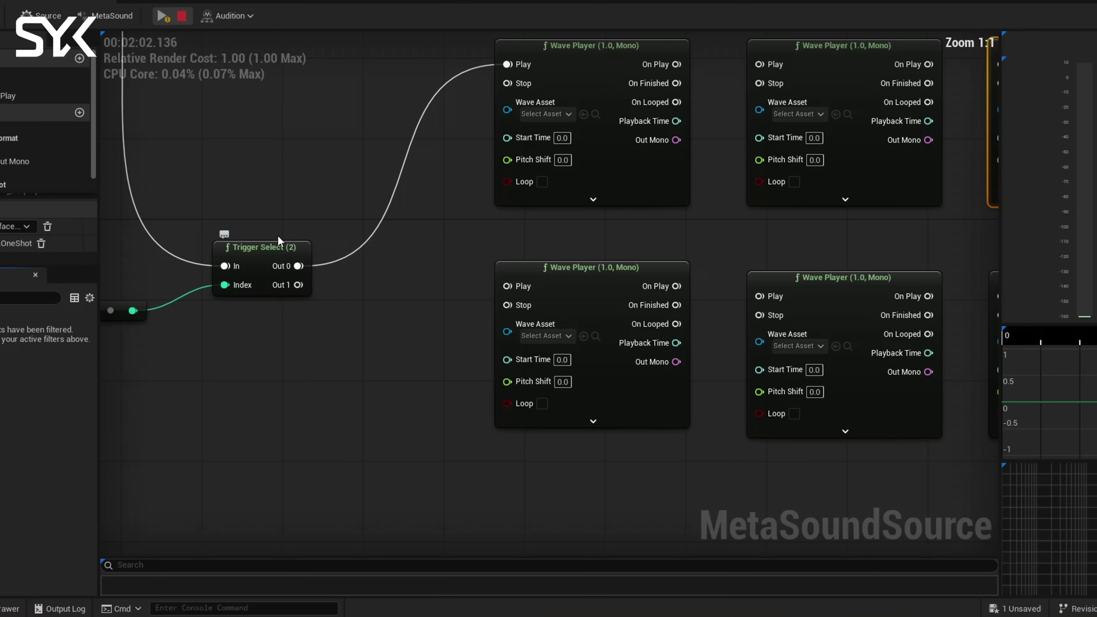
click(258, 246)
right_drag(404, 363, 301, 308)
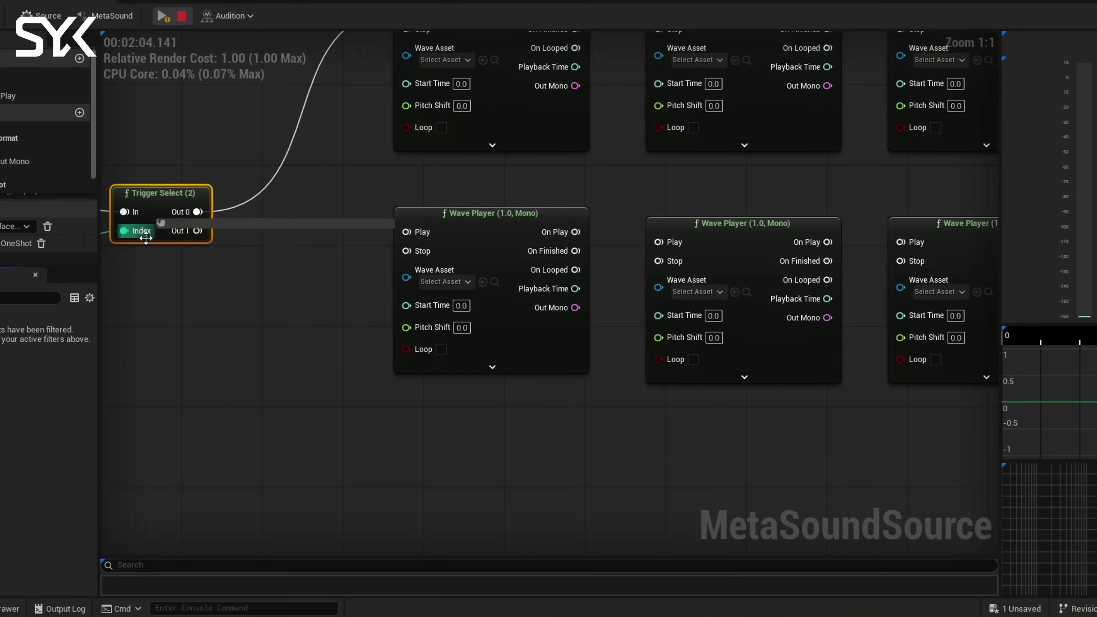
right_drag(407, 437, 351, 422)
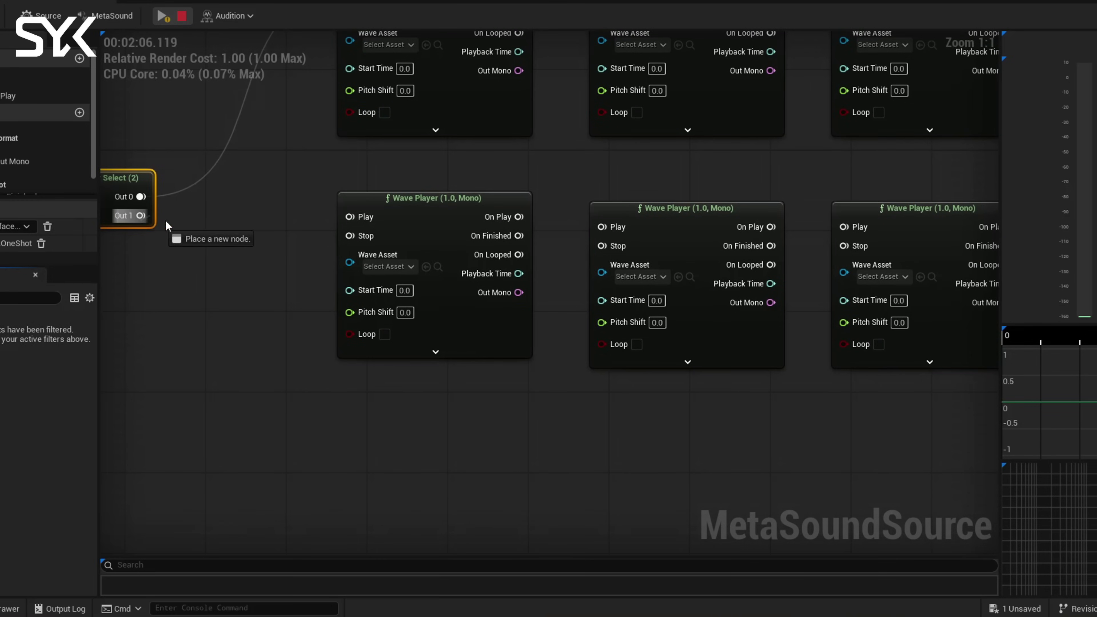
drag(168, 225, 365, 241)
Step: Chain each row's Wave Players On Play-to-Play so each triggers the next
scroll(672, 384, down, 2)
right_drag(673, 385, 581, 356)
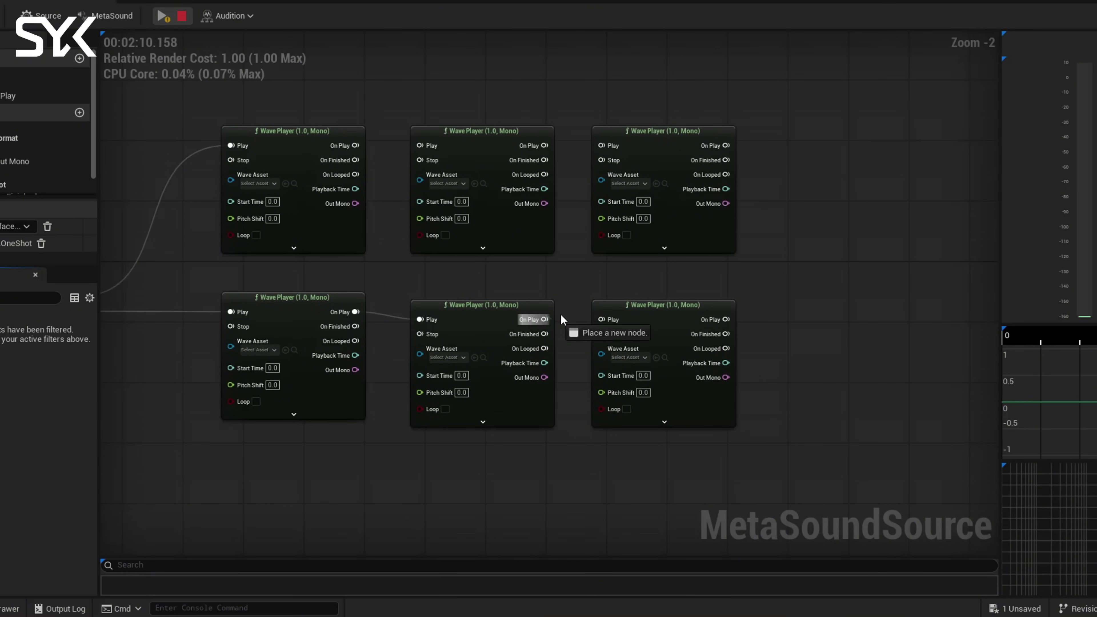
drag(562, 320, 601, 320)
drag(355, 146, 420, 146)
drag(545, 146, 601, 146)
scroll(382, 189, down, 2)
scroll(214, 132, up, 2)
click(214, 132)
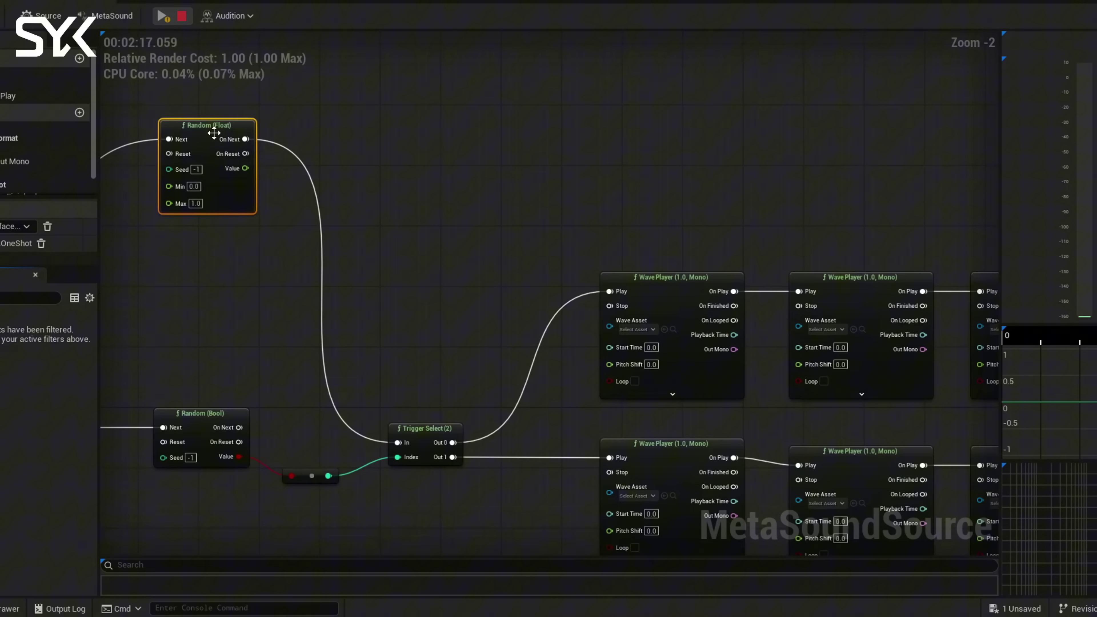
right_drag(412, 299, 360, 296)
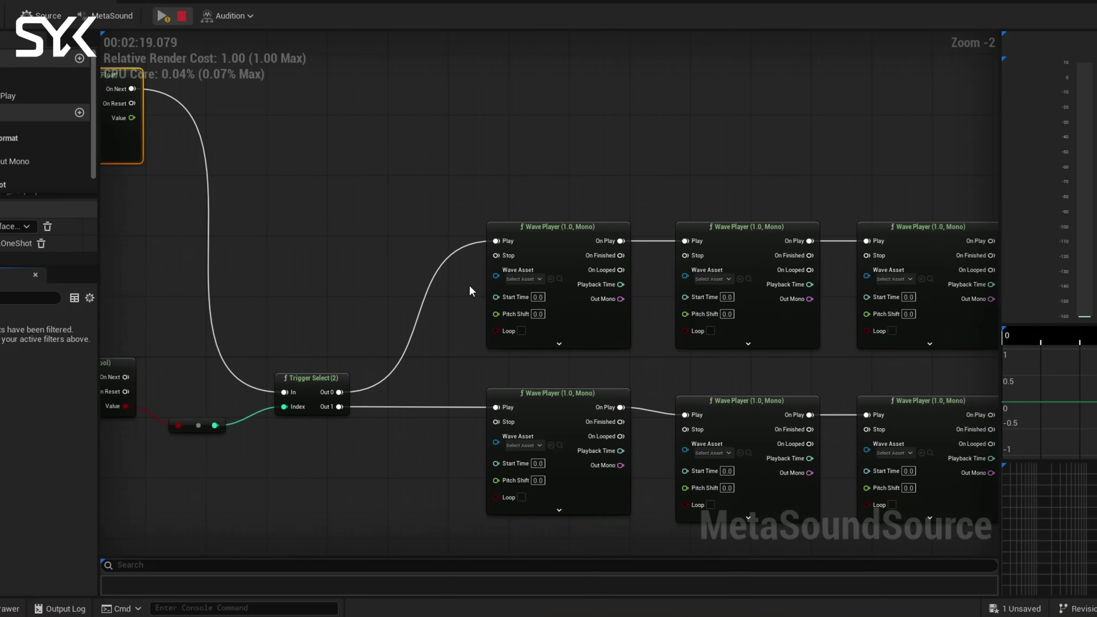
Step: Wire the Random (Float) Value output into each Wave Player's Pitch Shift input
right_drag(150, 147, 267, 170)
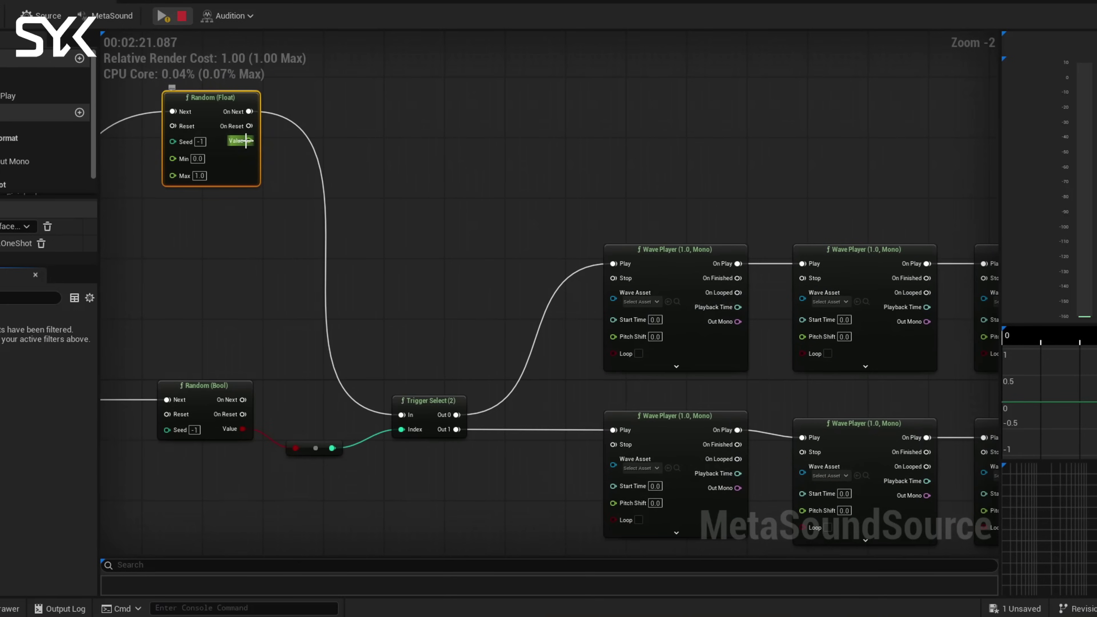
drag(247, 140, 613, 337)
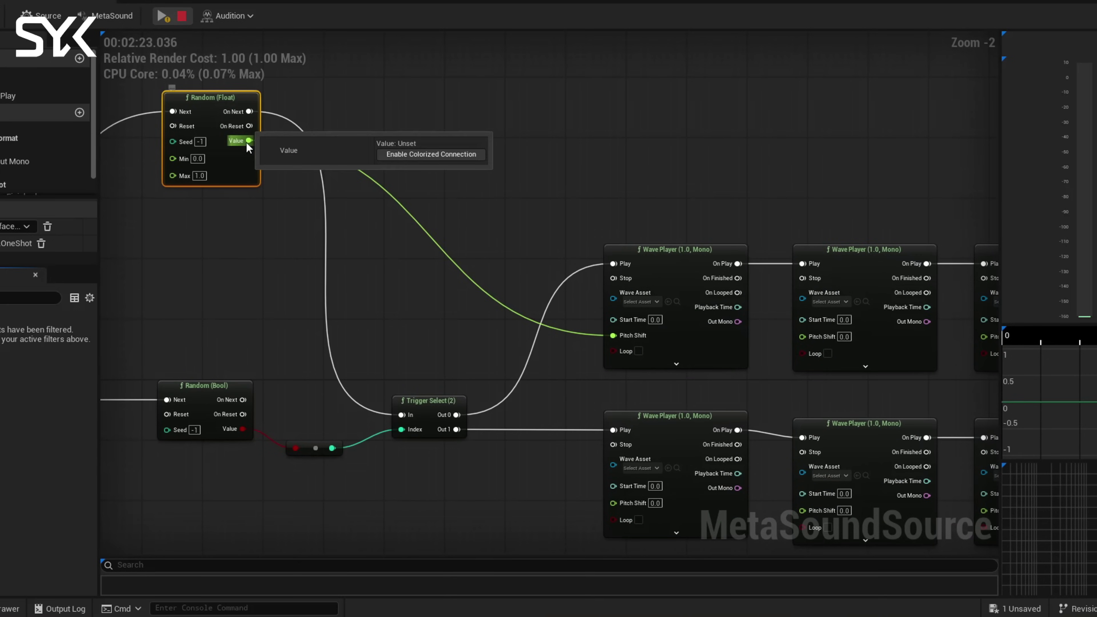
drag(248, 143, 802, 337)
drag(248, 142, 939, 336)
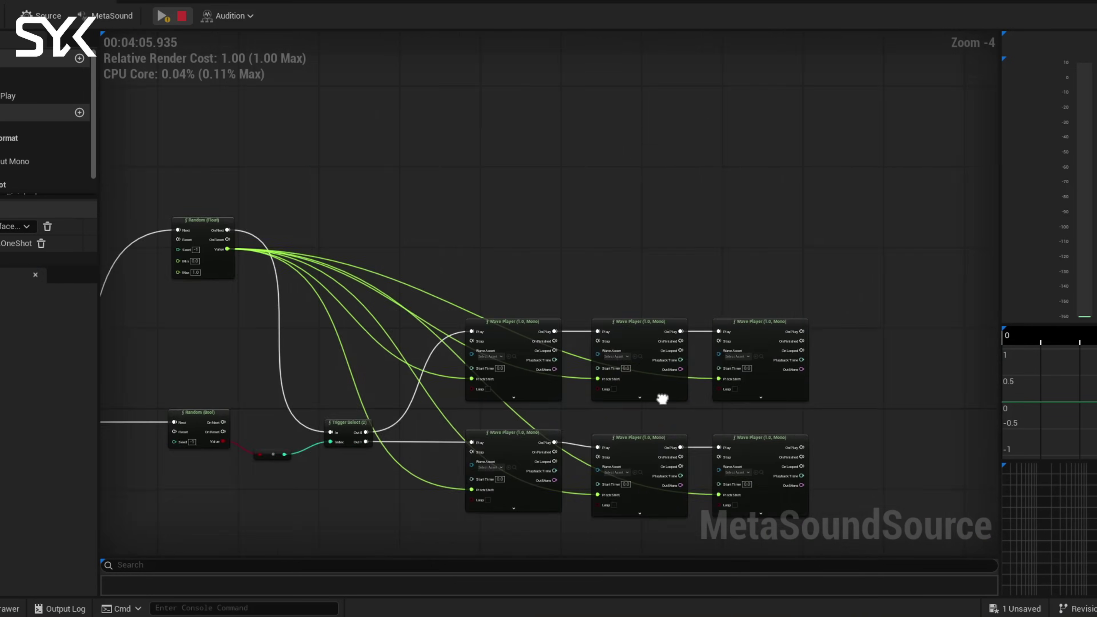
right_drag(662, 399, 724, 417)
right_drag(491, 328, 399, 384)
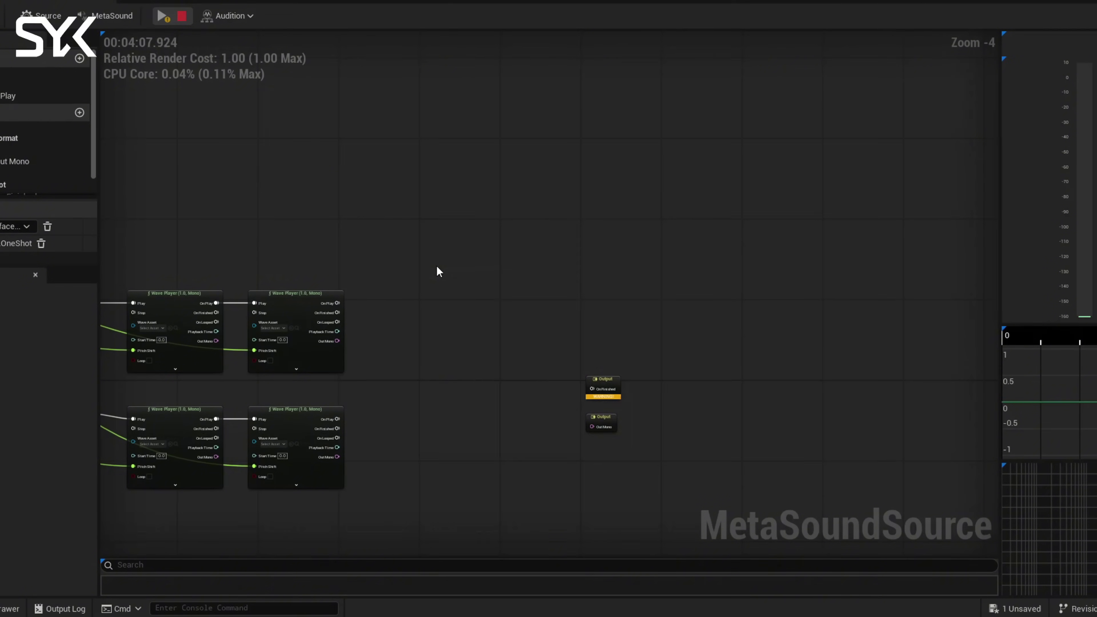
Step: Add a Mono Mixer (6) node to the MetaSound graph
right_click(452, 257)
text(mono )
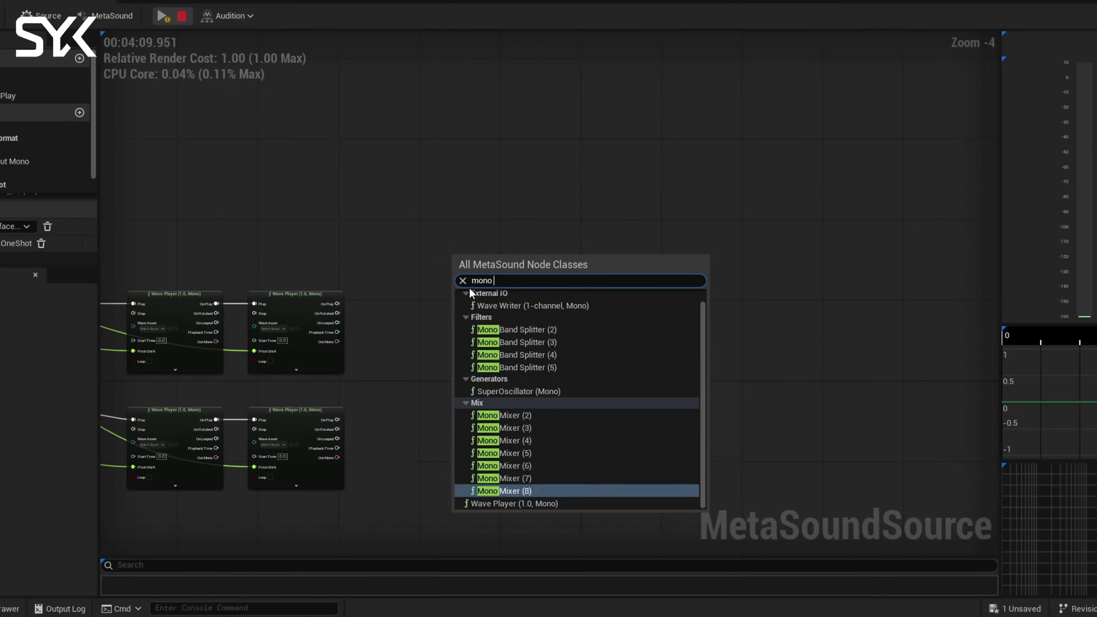
text(mixer)
key(Up)
key(Up)
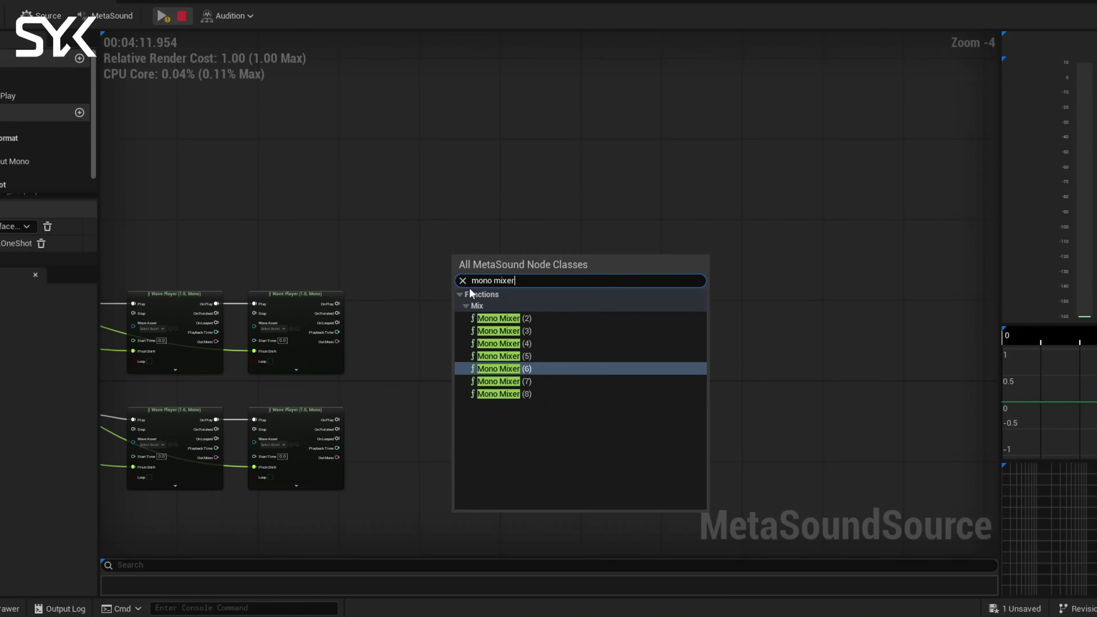
key(Return)
right_drag(469, 287, 620, 265)
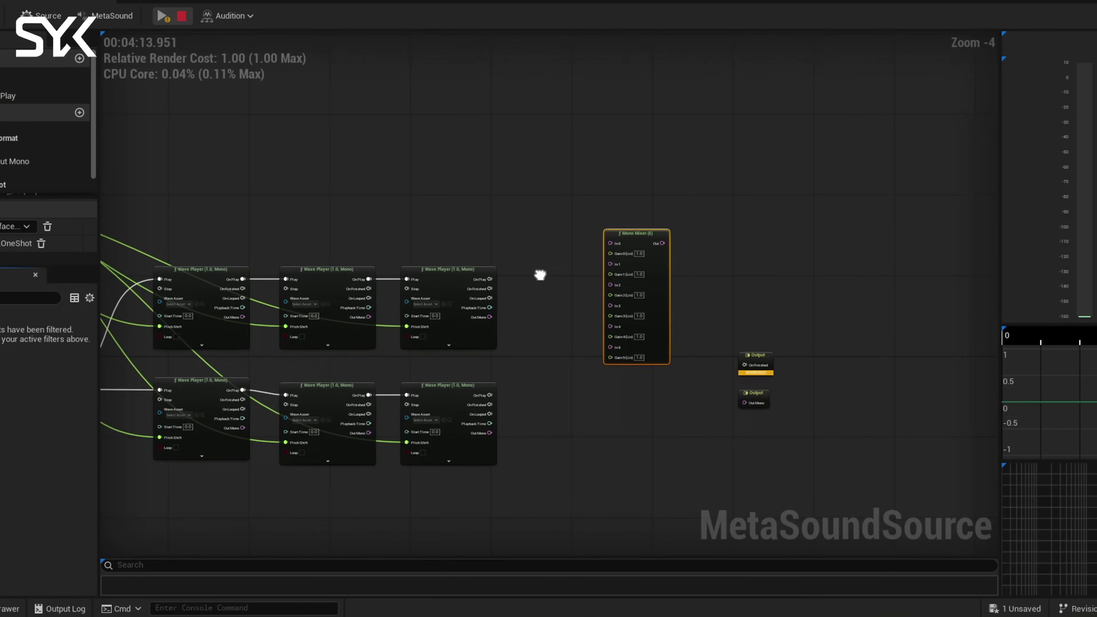
scroll(542, 365, up, 1)
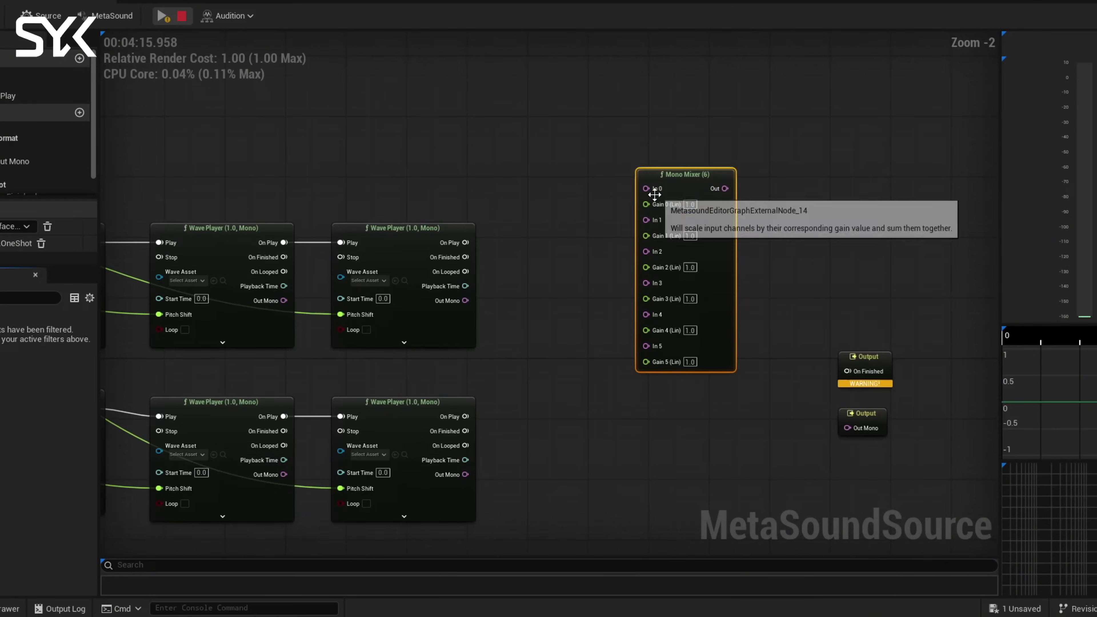
scroll(667, 246, up, 1)
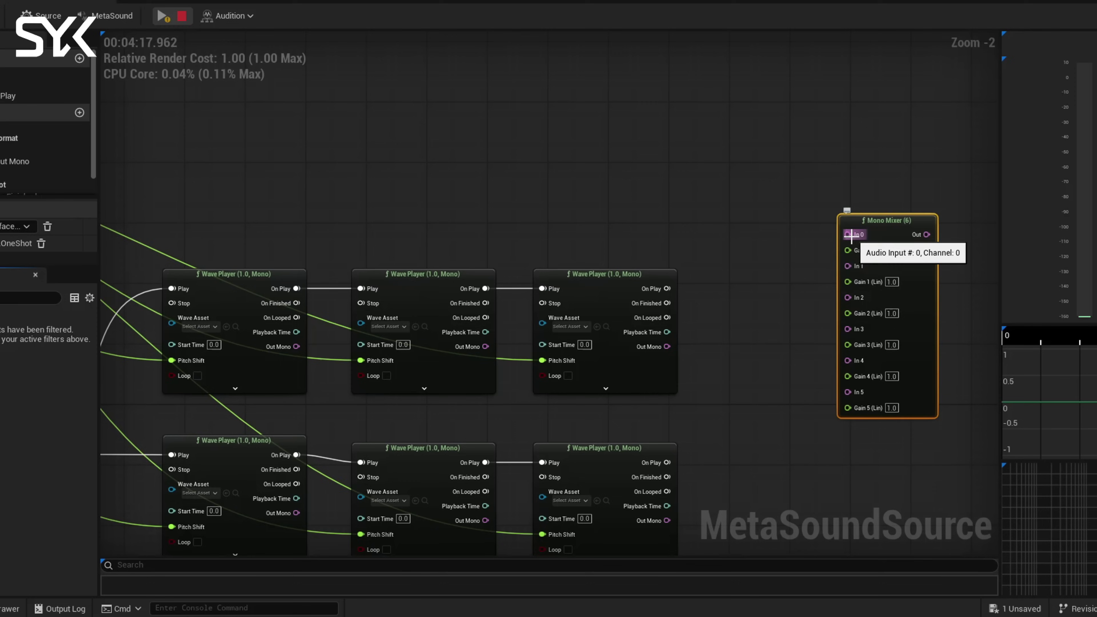
Step: Wire the upper-row Wave Players' Out Mono into mixer inputs In 0, In 1 and In 2
drag(851, 235, 291, 355)
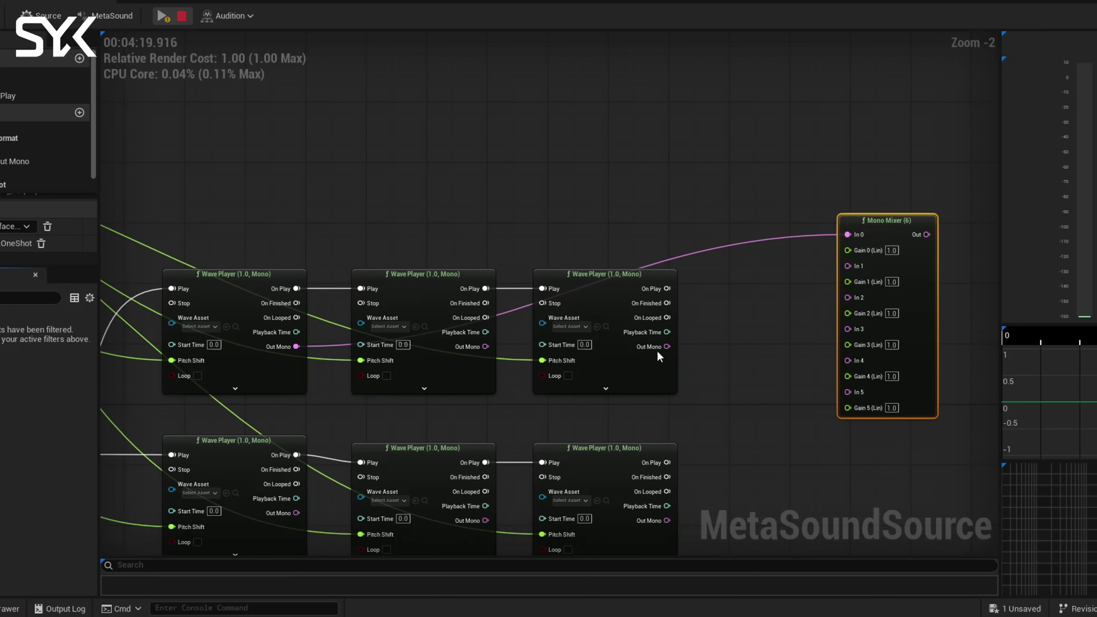
drag(847, 266, 485, 347)
drag(854, 303, 826, 307)
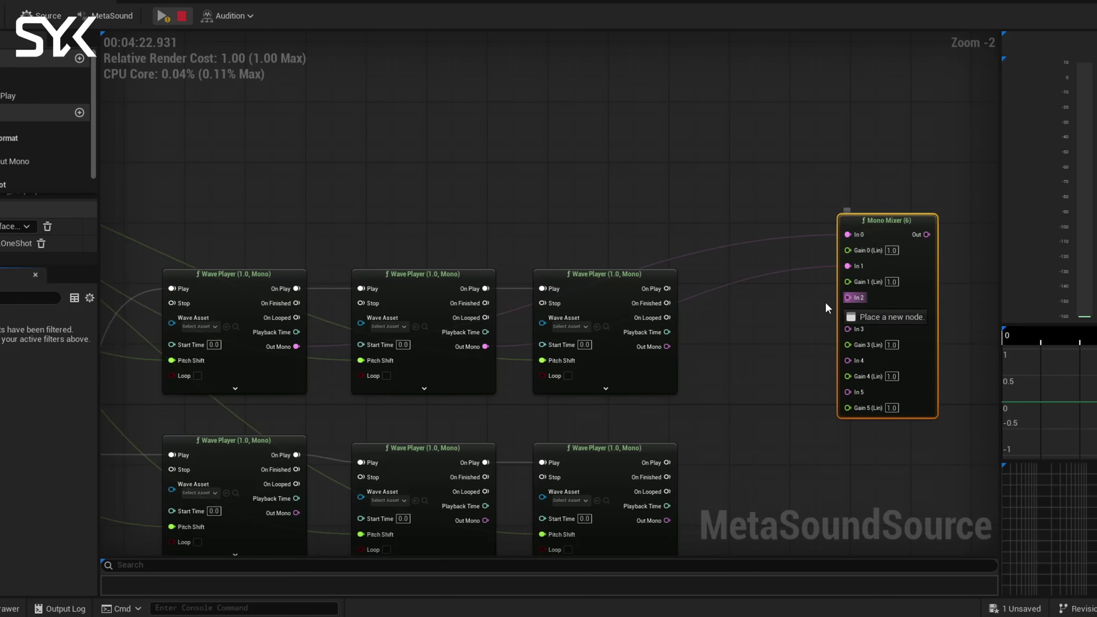
drag(665, 348, 666, 347)
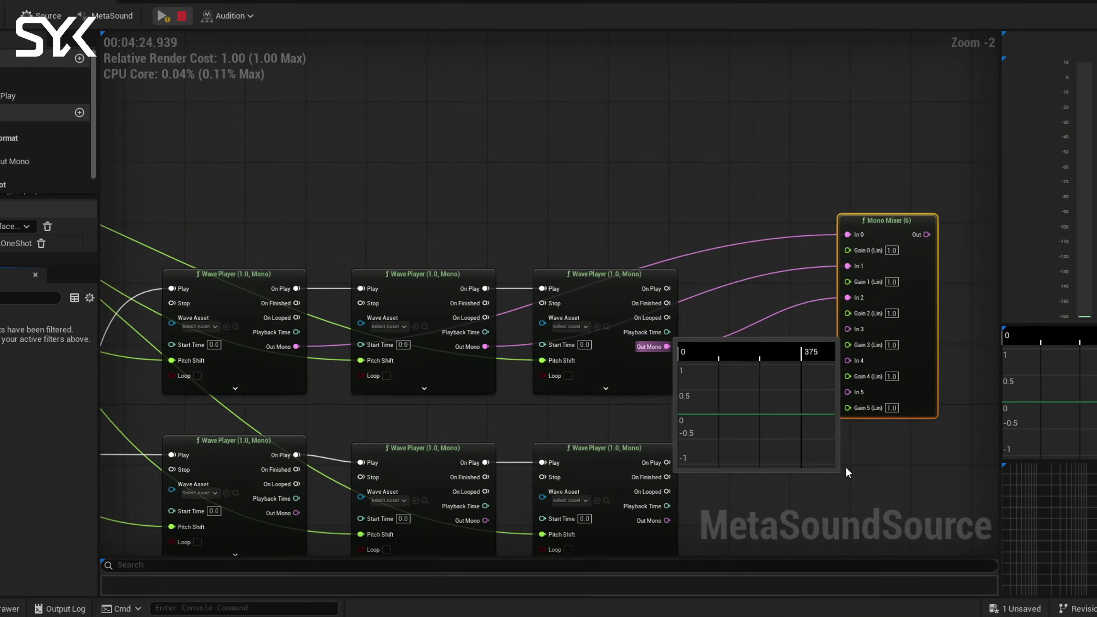
Step: Wire the lower-row Wave Players' Out Mono into In 3, In 4 and In 5
right_drag(848, 472, 865, 316)
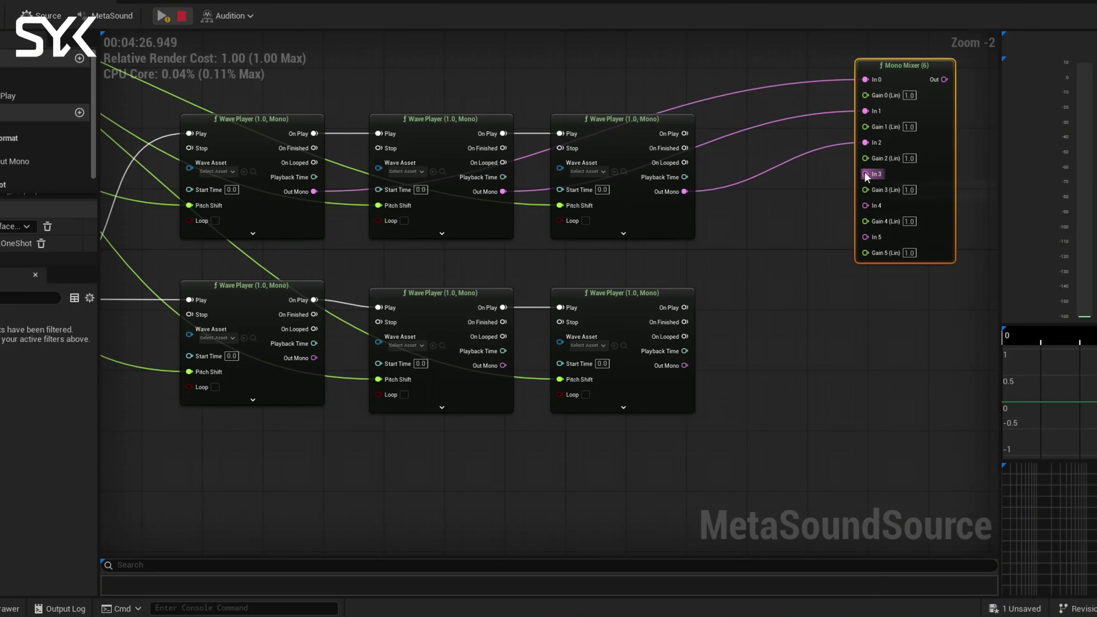
drag(865, 175, 314, 357)
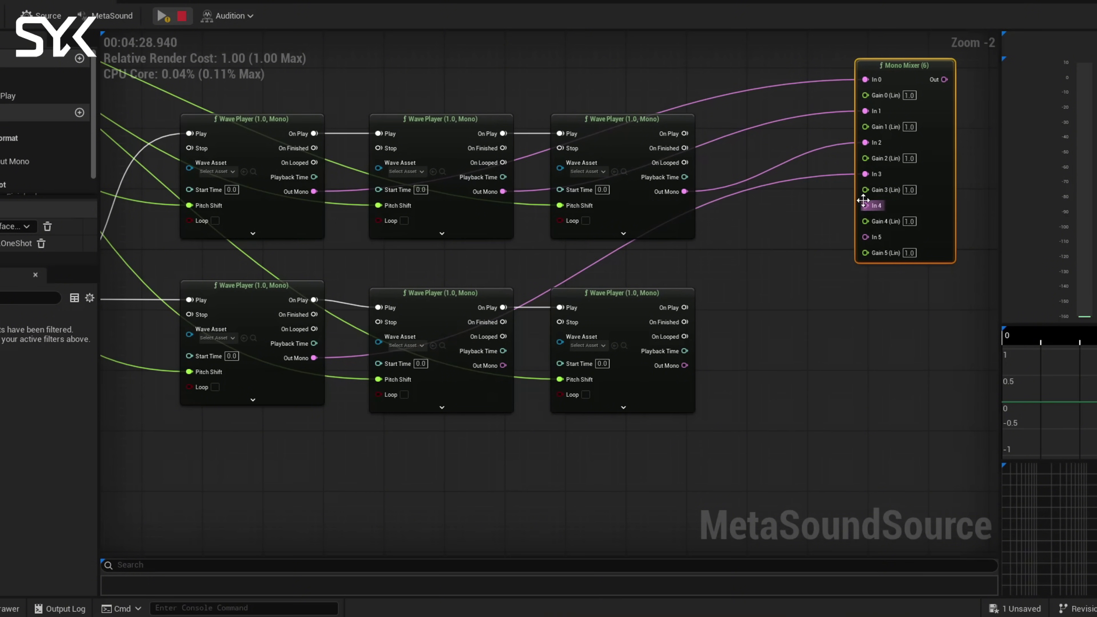
drag(867, 207, 761, 238)
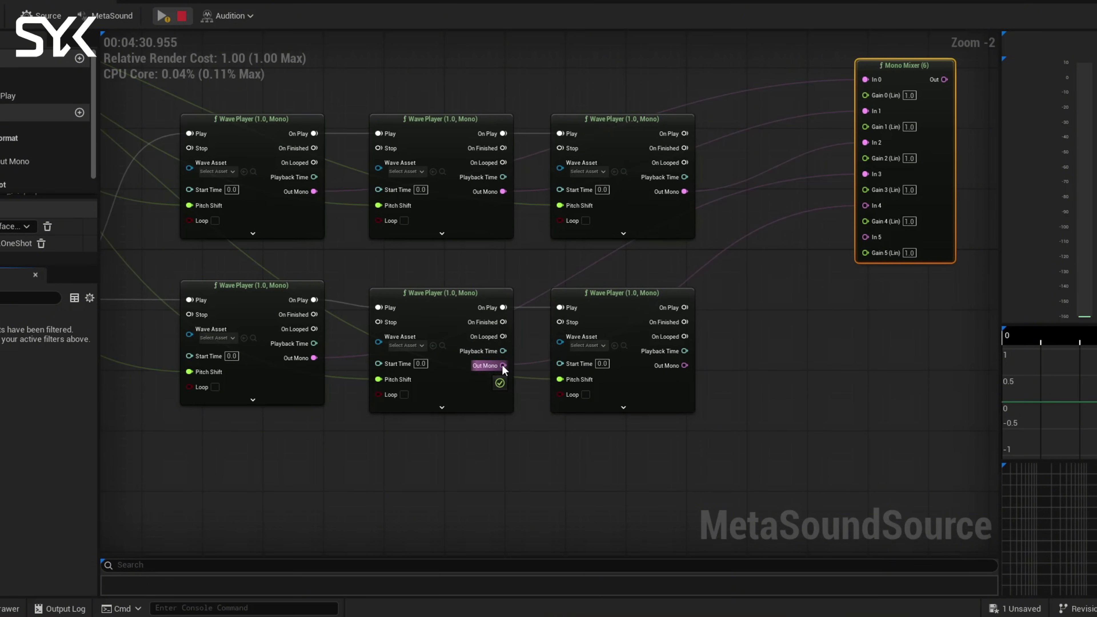
drag(503, 368, 503, 368)
drag(865, 237, 781, 308)
drag(686, 370, 686, 370)
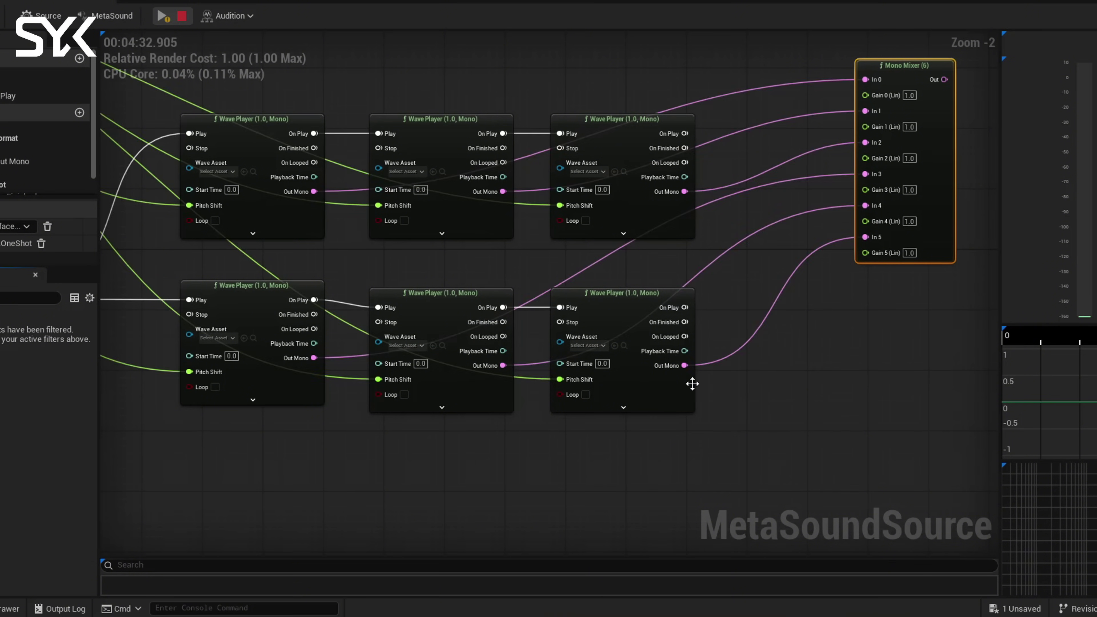
scroll(692, 380, down, 2)
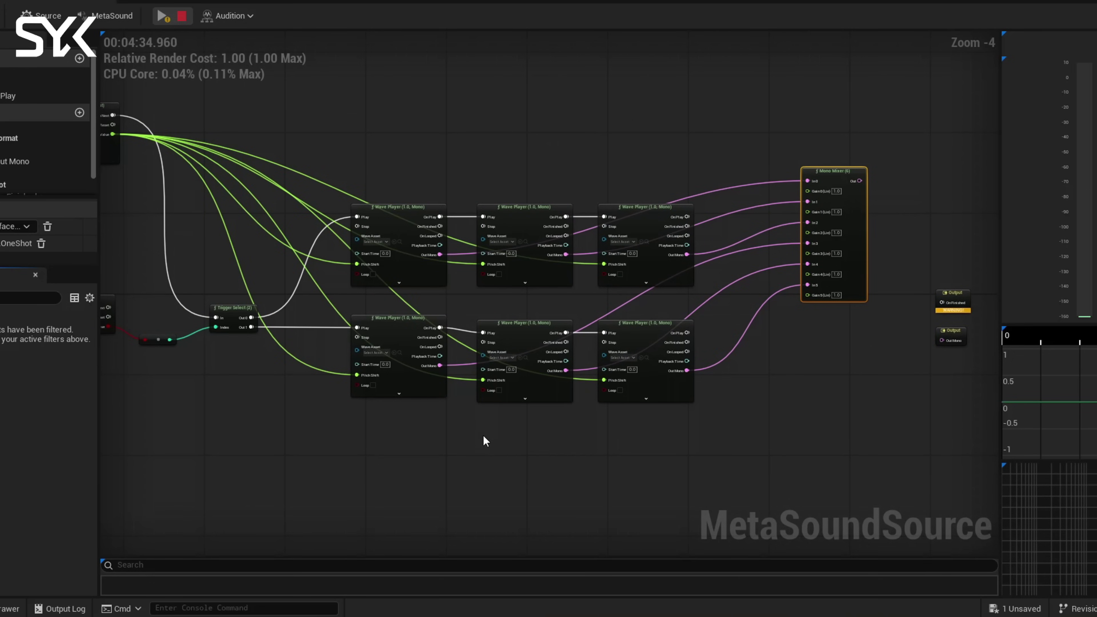
right_drag(569, 441, 726, 306)
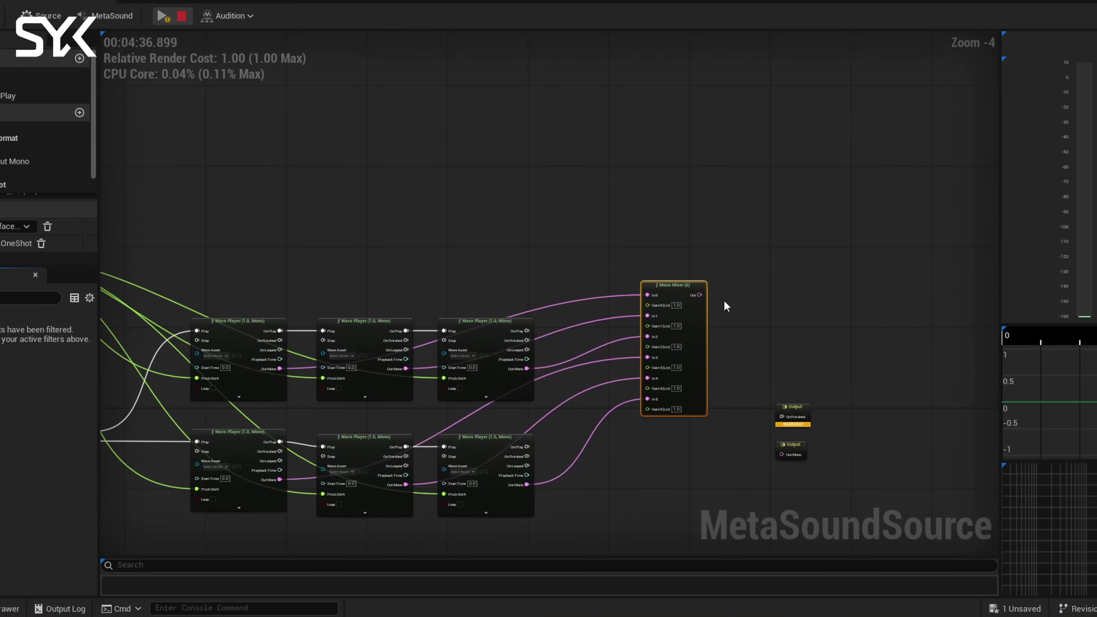
drag(679, 287, 737, 207)
Step: Route the Mono Mixer's output into the Out Mono graph output
right_drag(465, 387, 526, 393)
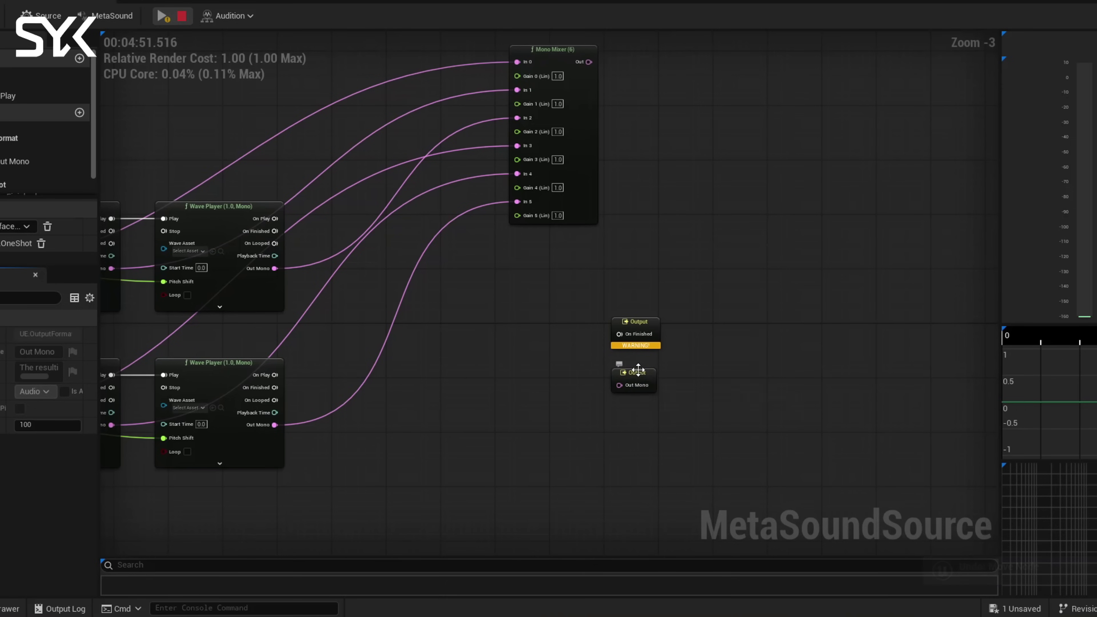
drag(638, 370, 656, 66)
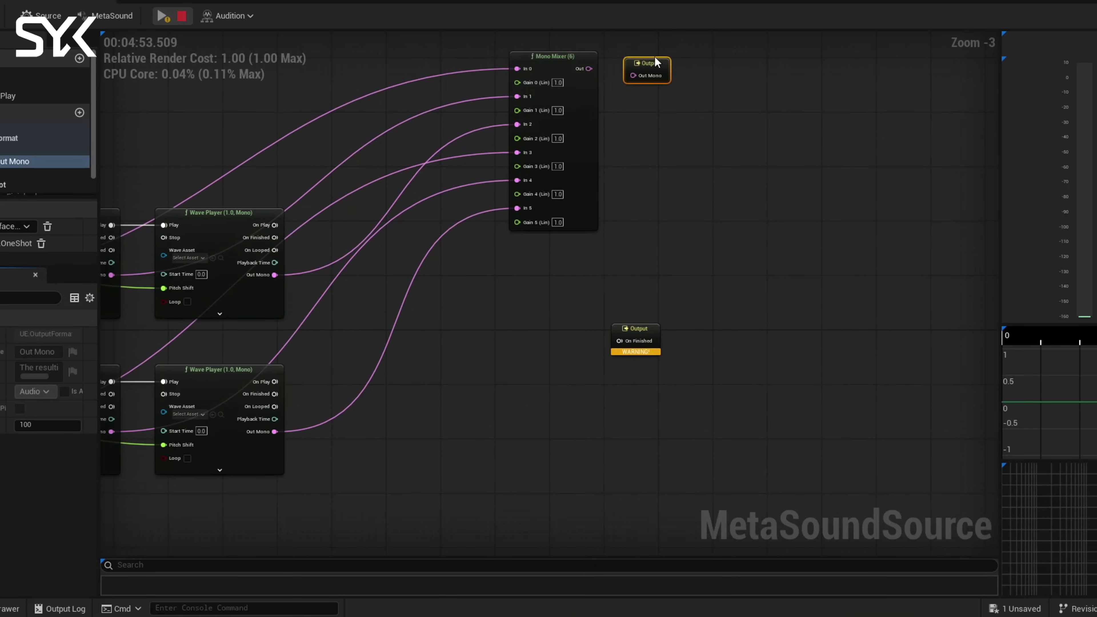
drag(589, 68, 652, 64)
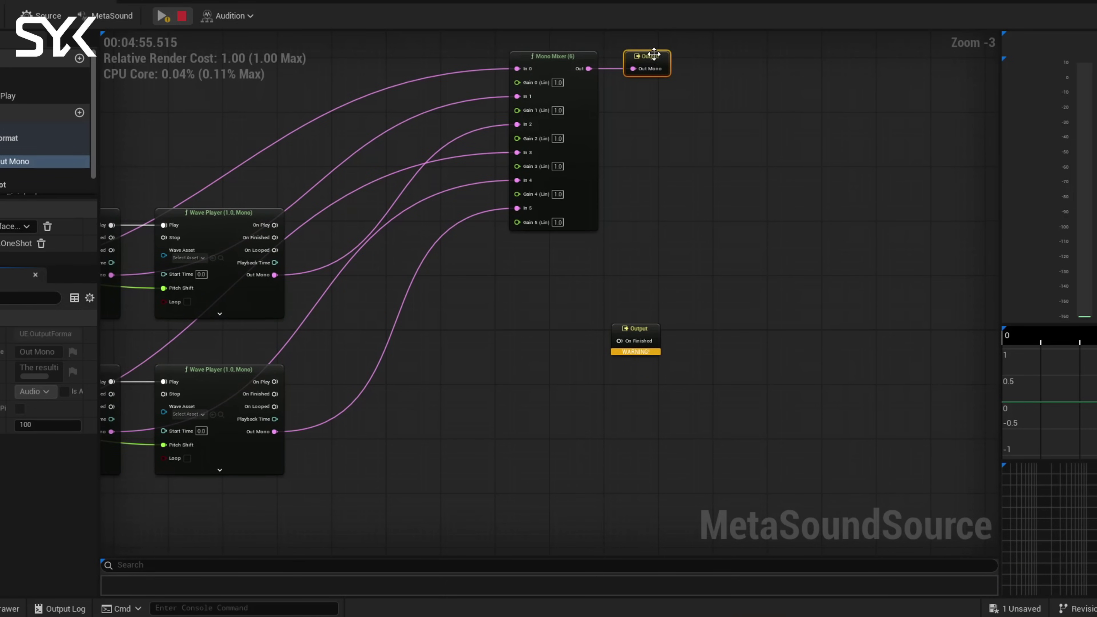
Step: Add a Trigger Select (2) off the lower Wave Player's On Play, wiring Out 0 to On Finished
right_drag(511, 349, 619, 346)
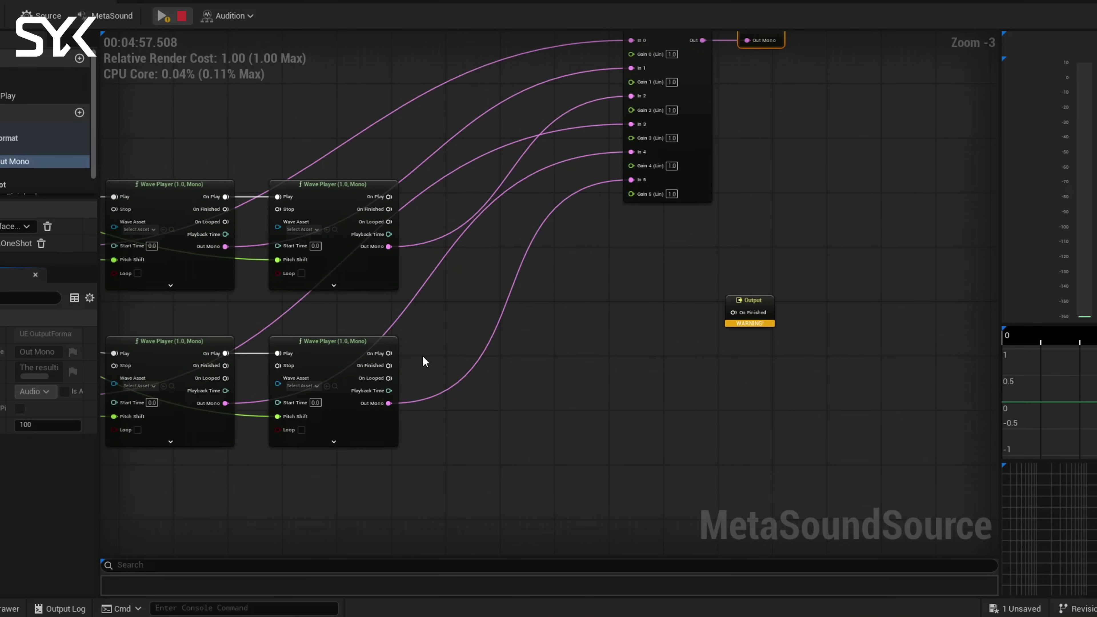
drag(383, 353, 517, 360)
text(tr)
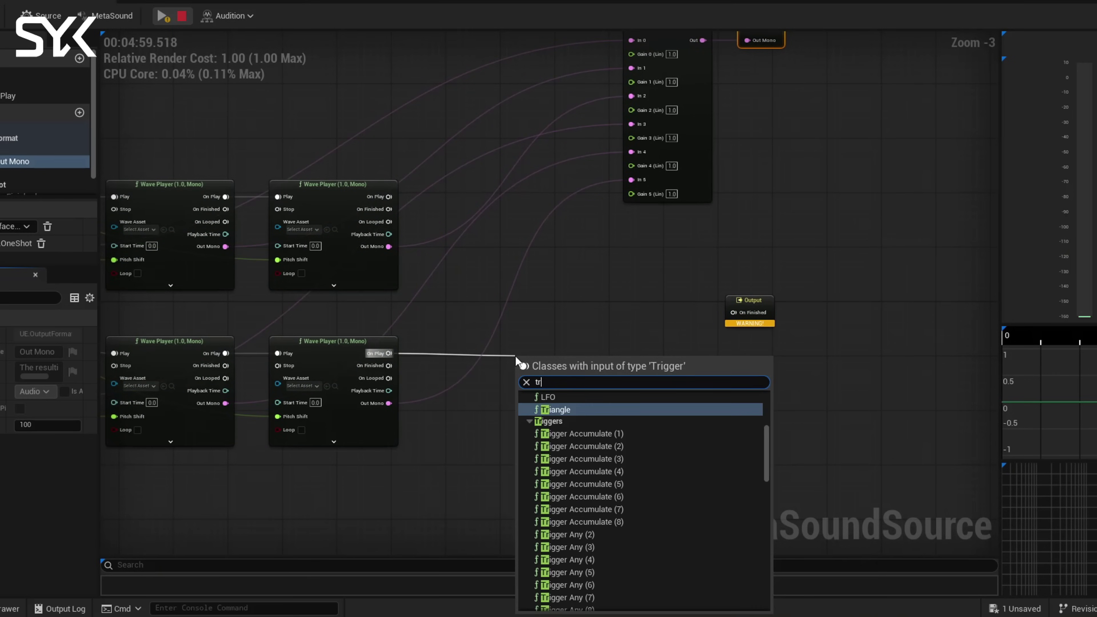
text(igger select)
key(Down)
key(Down)
key(Down)
key(Down)
key(Down)
key(Down)
key(Down)
key(Down)
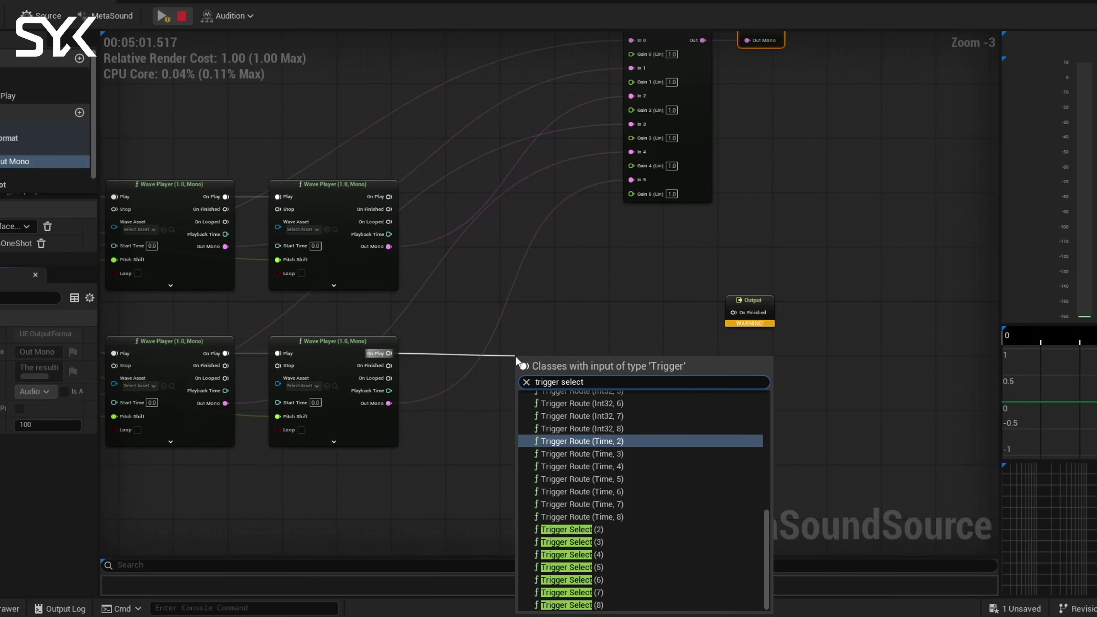
key(Return)
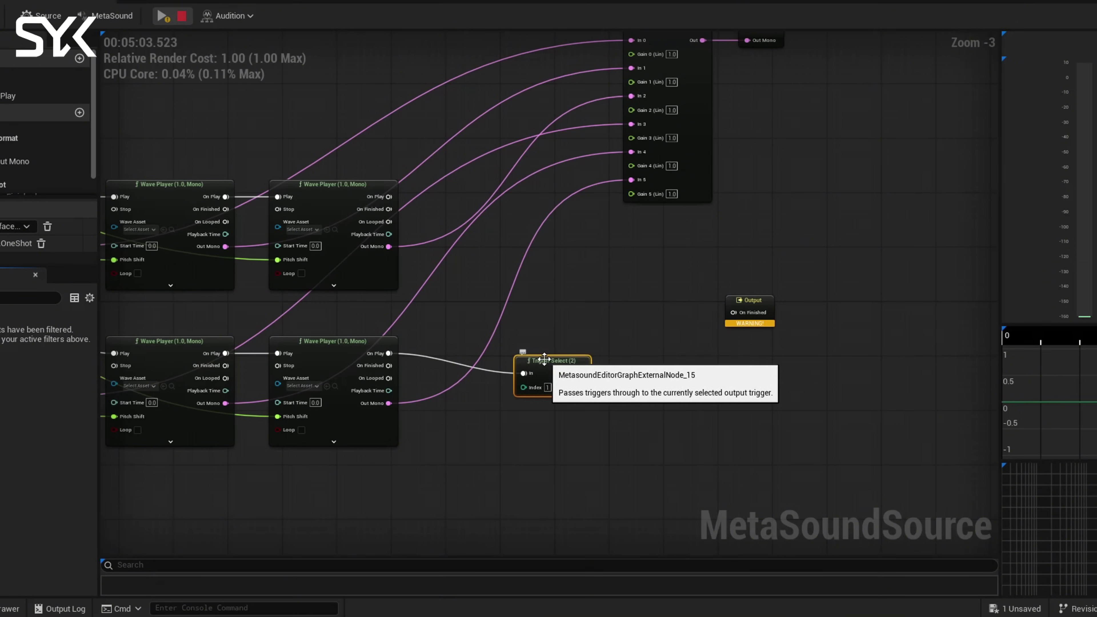
drag(516, 356, 496, 337)
drag(559, 353, 755, 351)
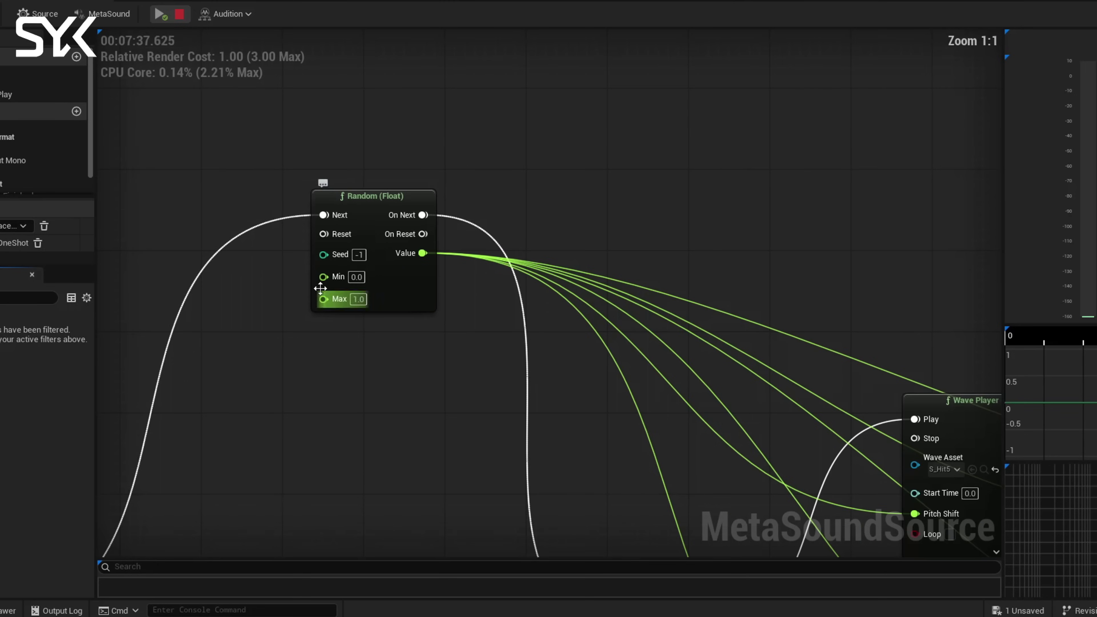
Step: Set the Random (Float) node's Min to -4.0 and Max to 2.0
click(357, 277)
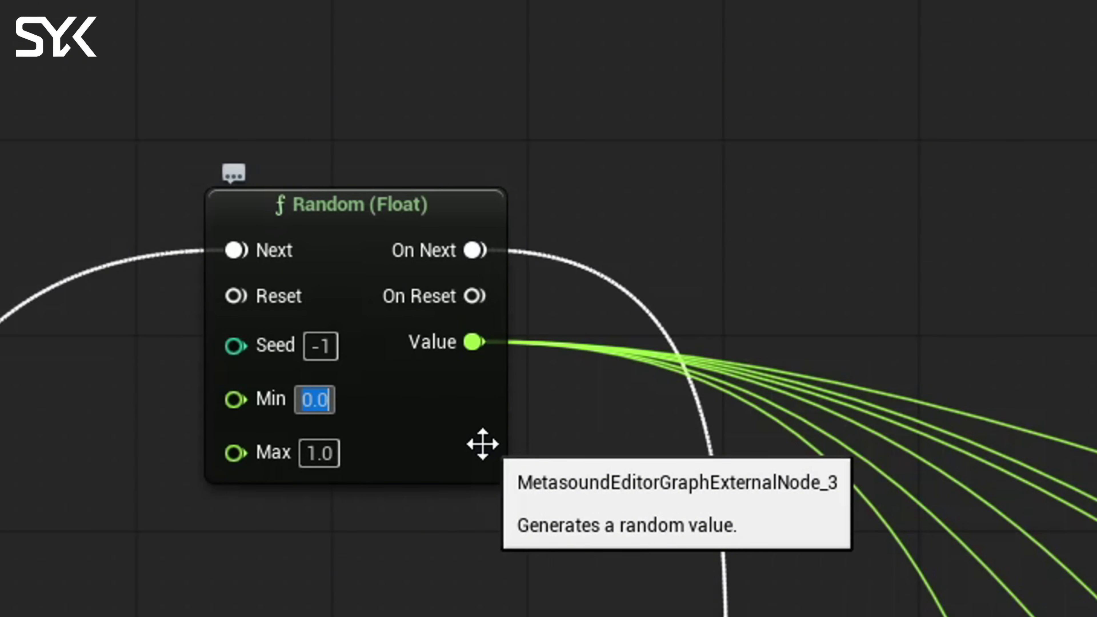
key(Return)
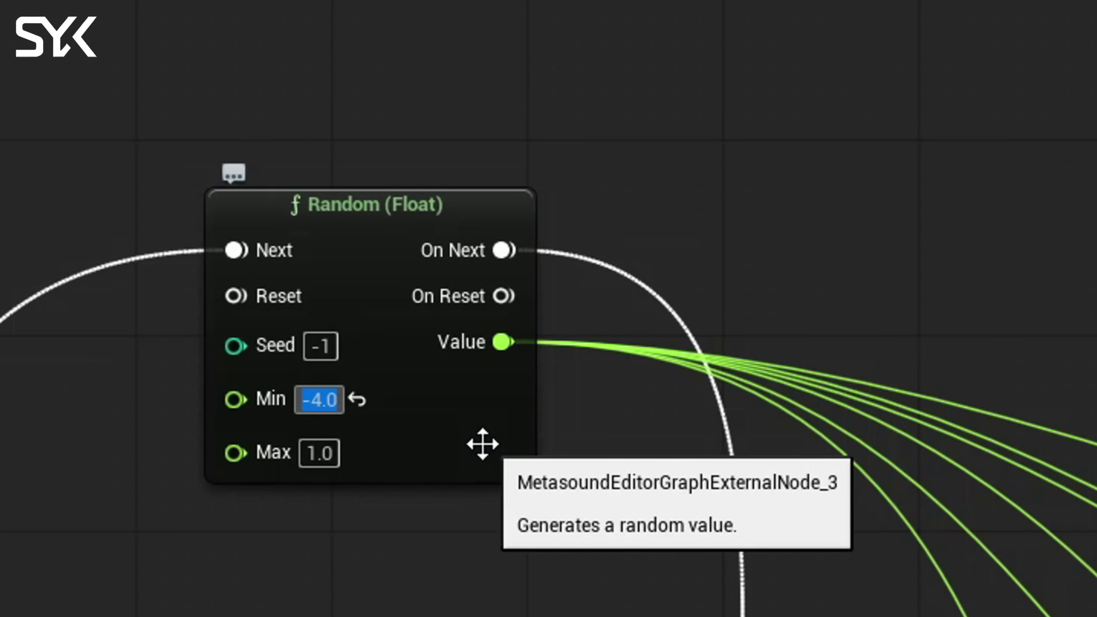
click(319, 452)
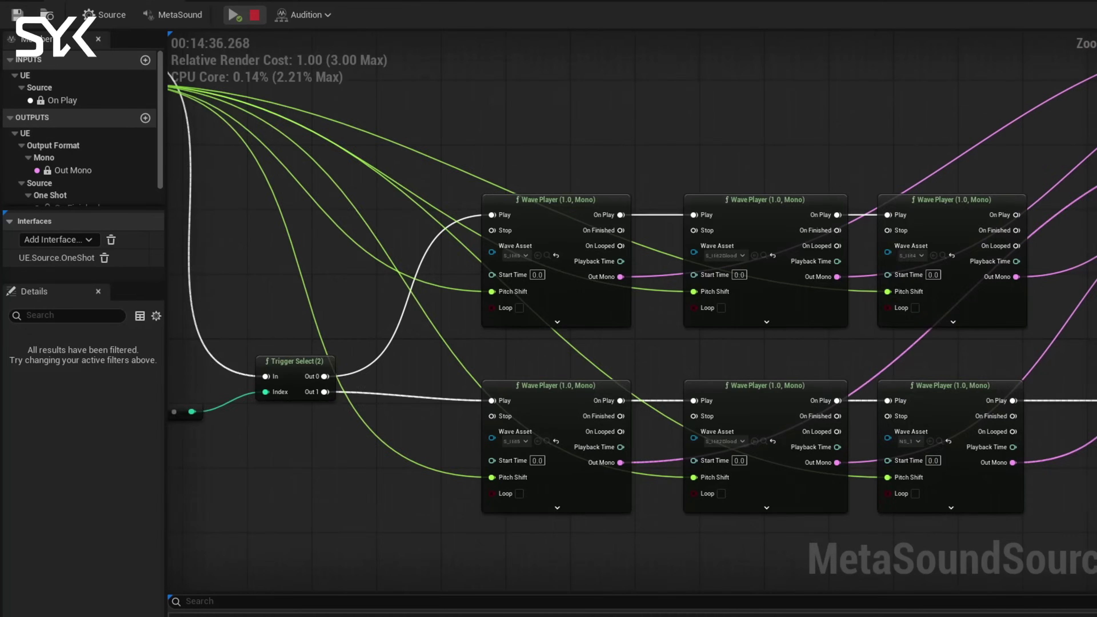
scroll(630, 303, down, 2)
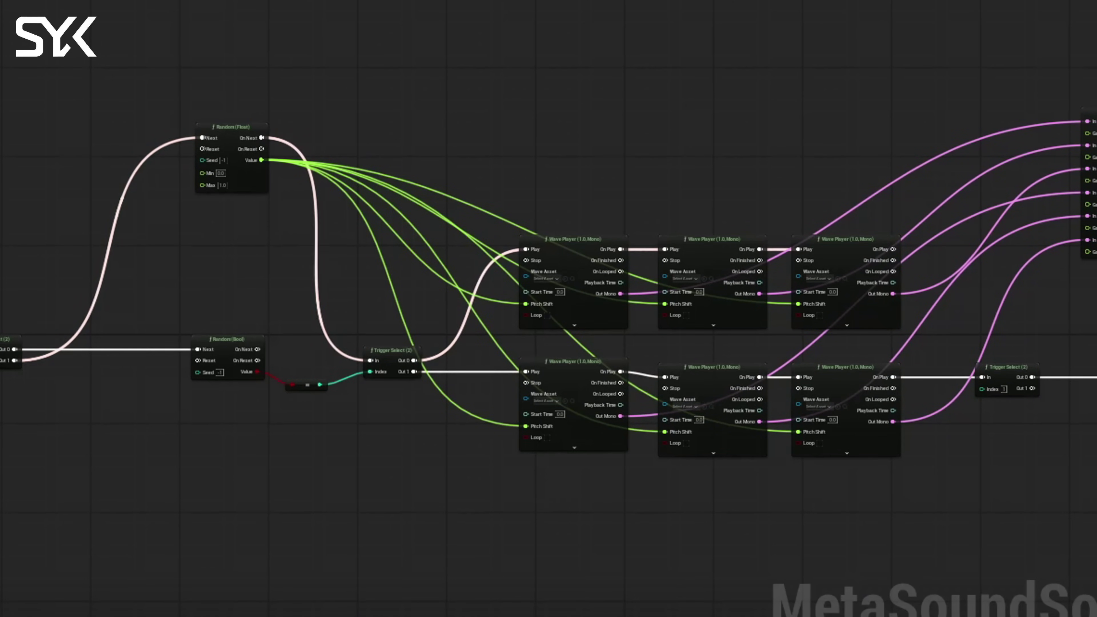
Step: Pick Wave Asset sounds for the Wave Players, including jingle3 and KnightT1
scroll(631, 359, up, 5)
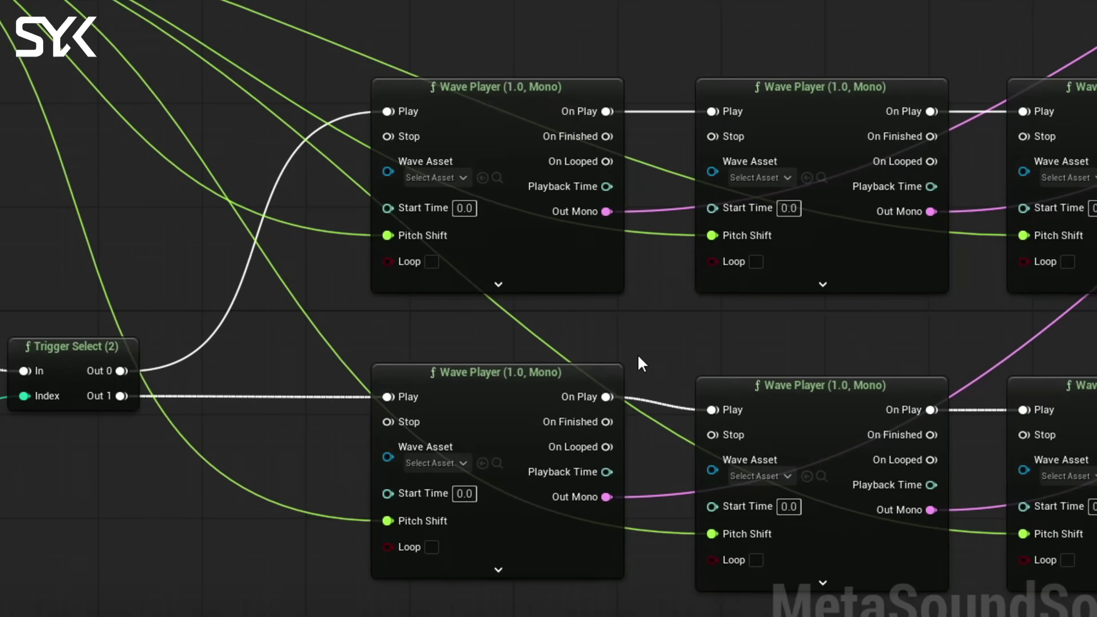
right_drag(637, 363, 442, 302)
click(245, 402)
click(245, 401)
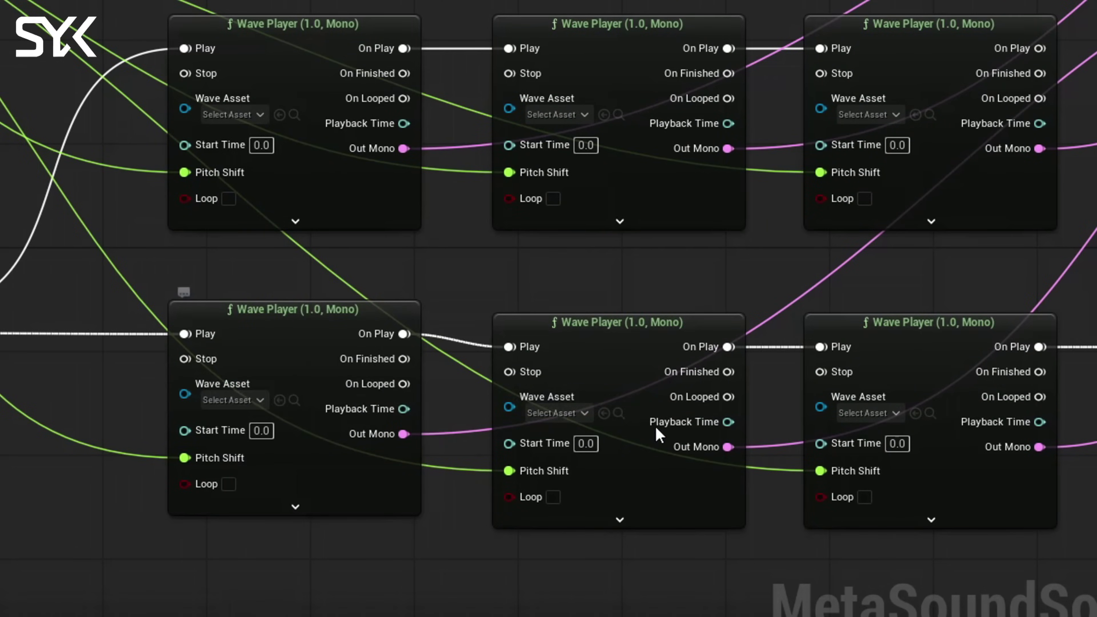
click(556, 413)
click(563, 414)
click(557, 413)
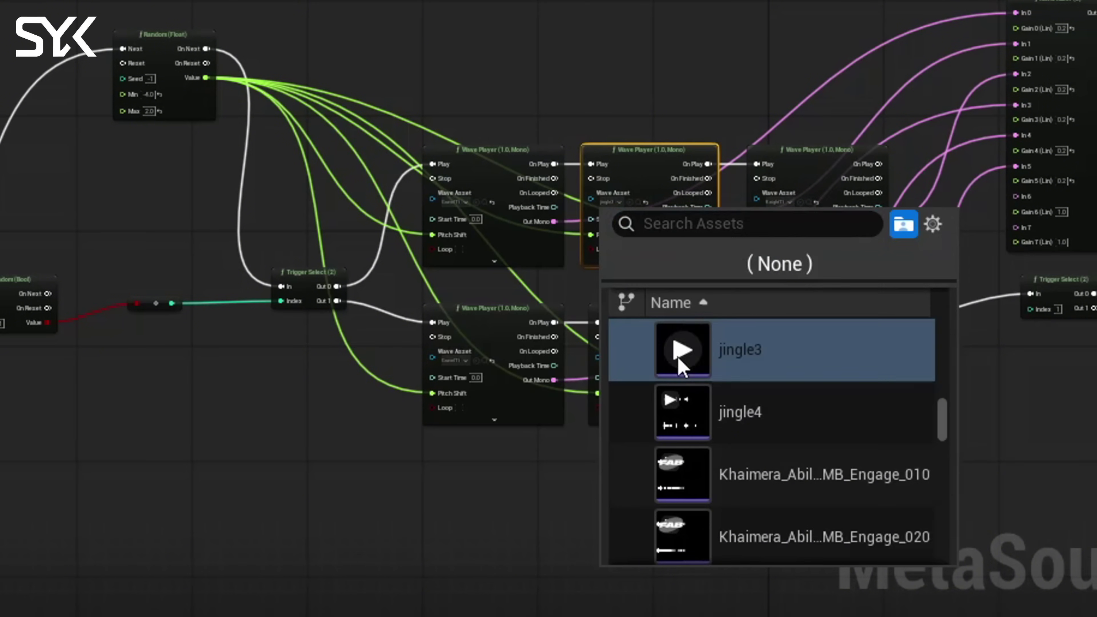
click(682, 351)
click(796, 202)
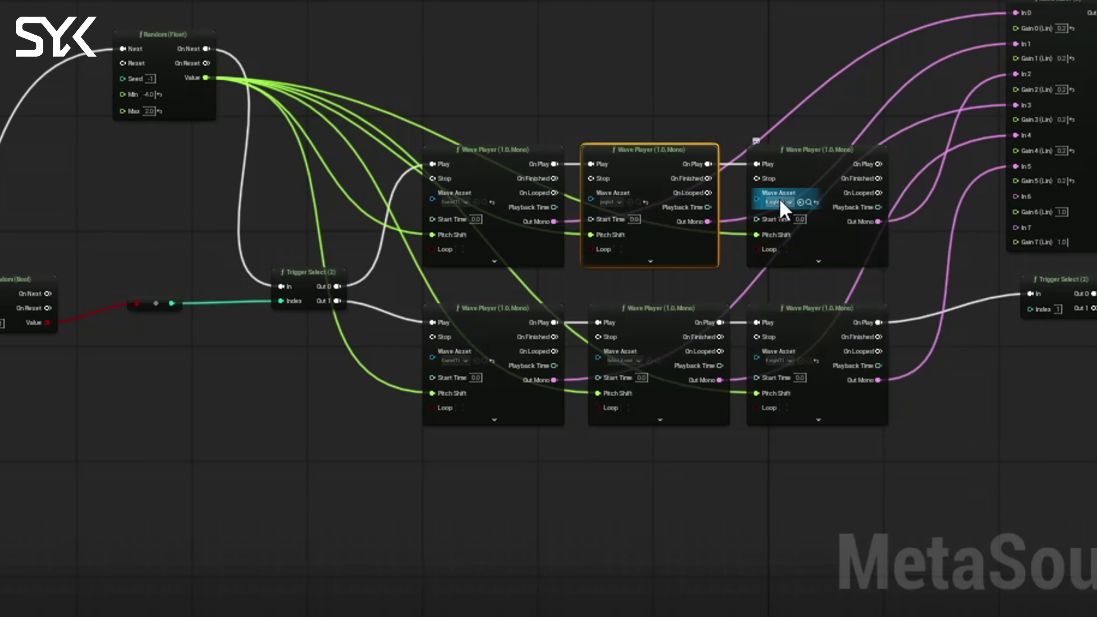
click(796, 202)
click(843, 359)
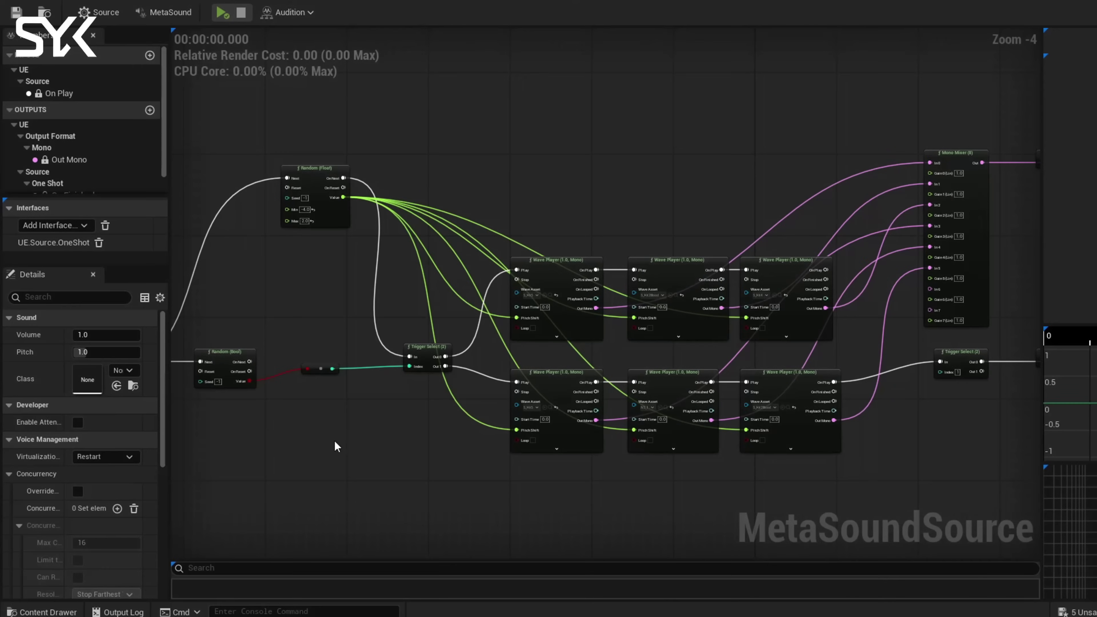
scroll(105, 425, down, 10)
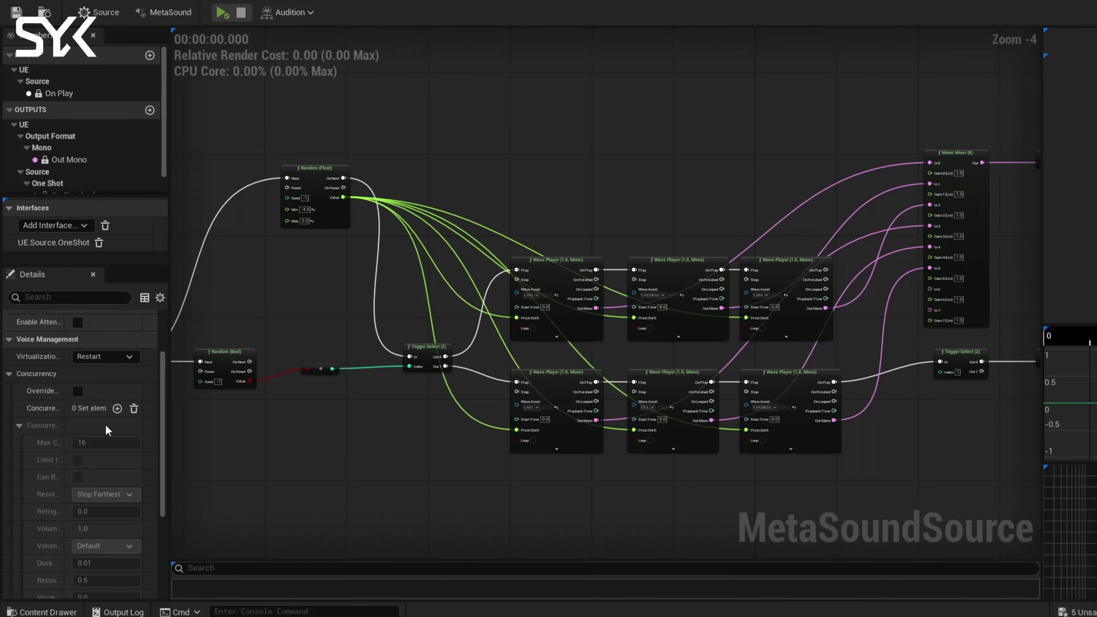
scroll(534, 483, down, 1)
scroll(436, 460, up, 2)
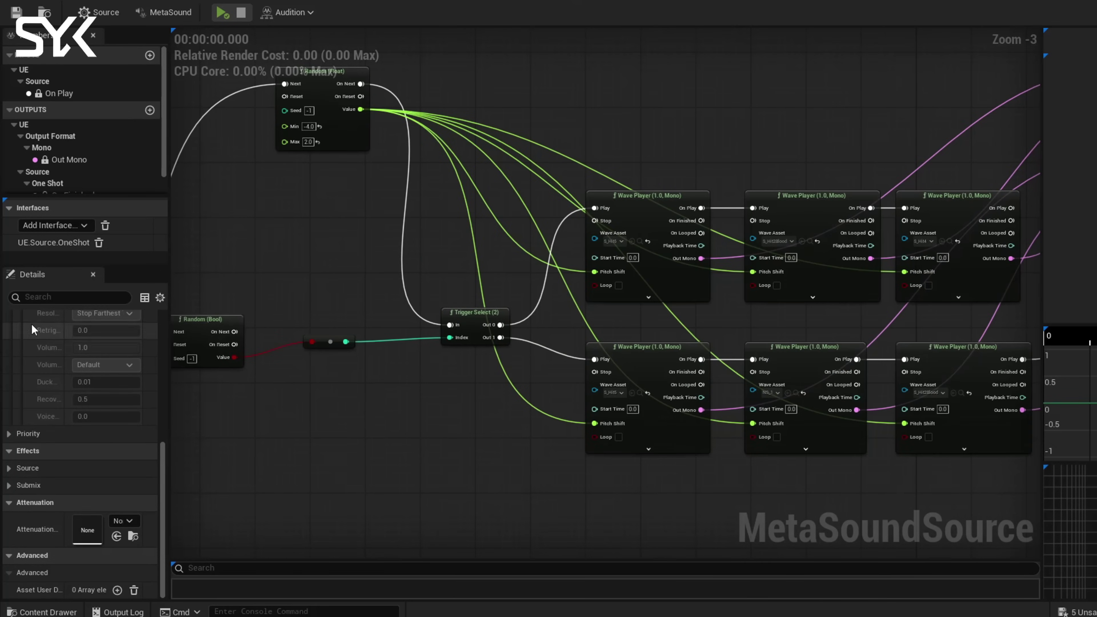
click(10, 504)
click(9, 538)
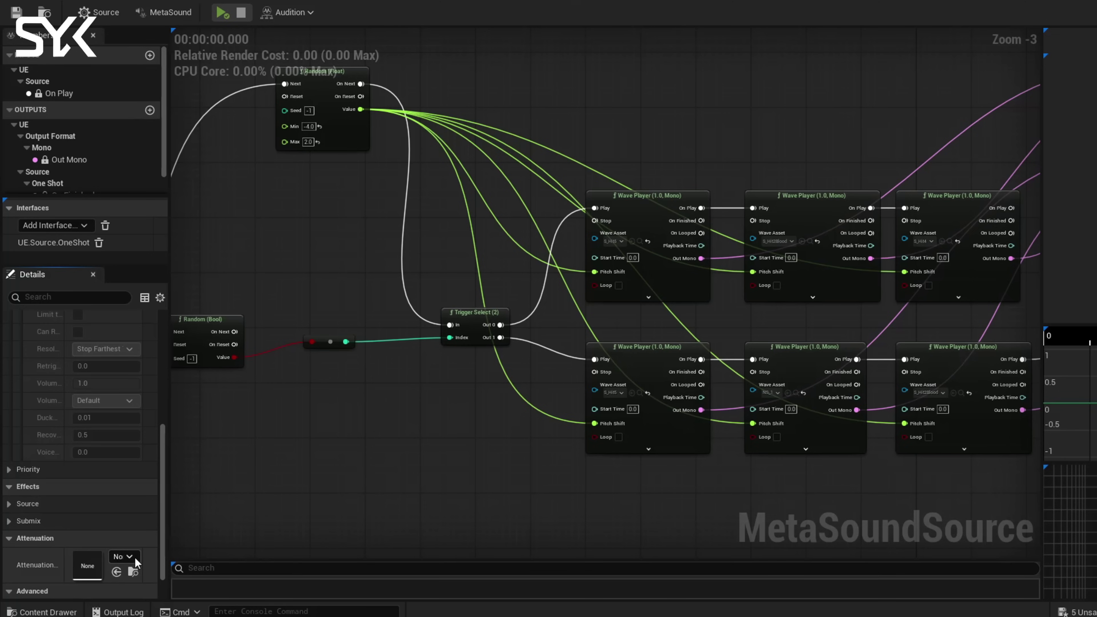
click(123, 556)
key(Escape)
scroll(108, 536, down, 1)
right_drag(412, 464, 431, 459)
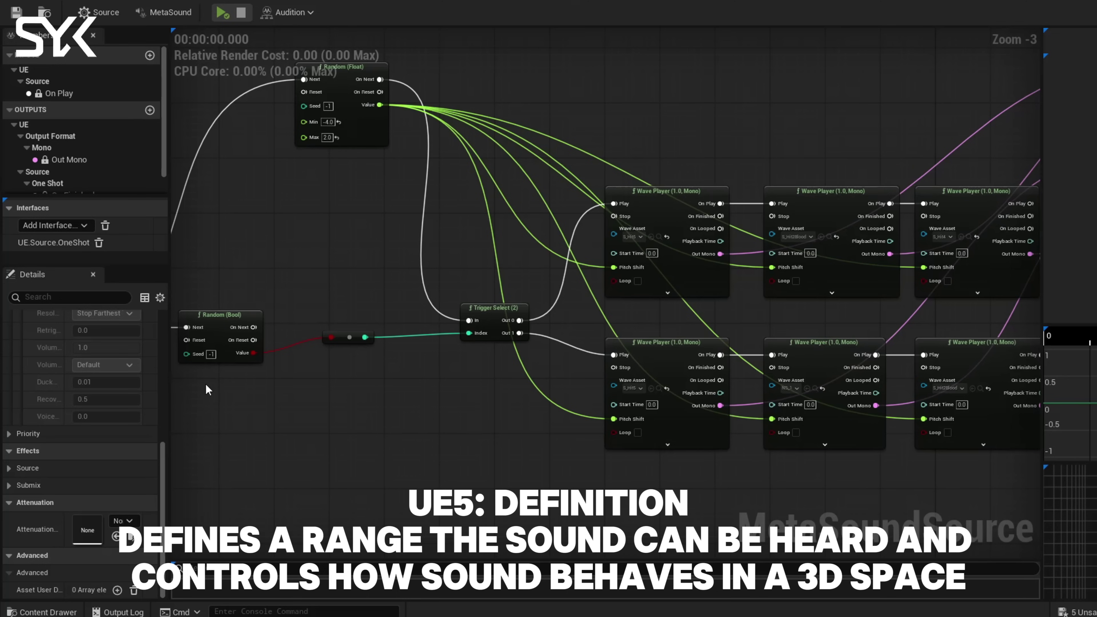
Step: In the Content Drawer's Audio2 folder, add an Audio > Sound Attenuation asset called SA_Test
key(ctrl+space)
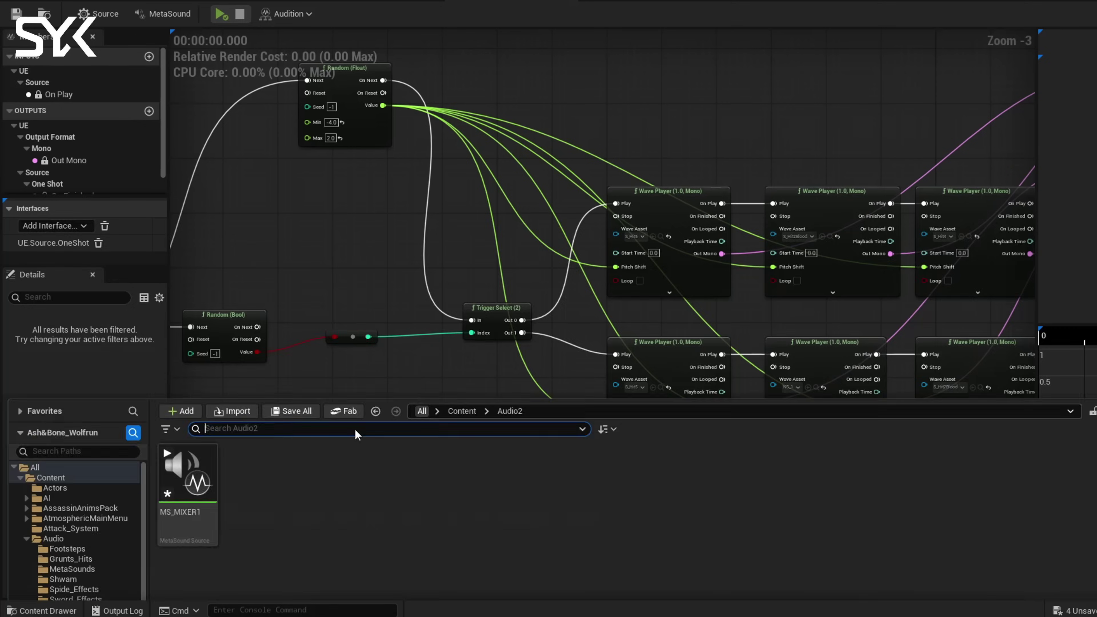
right_click(278, 335)
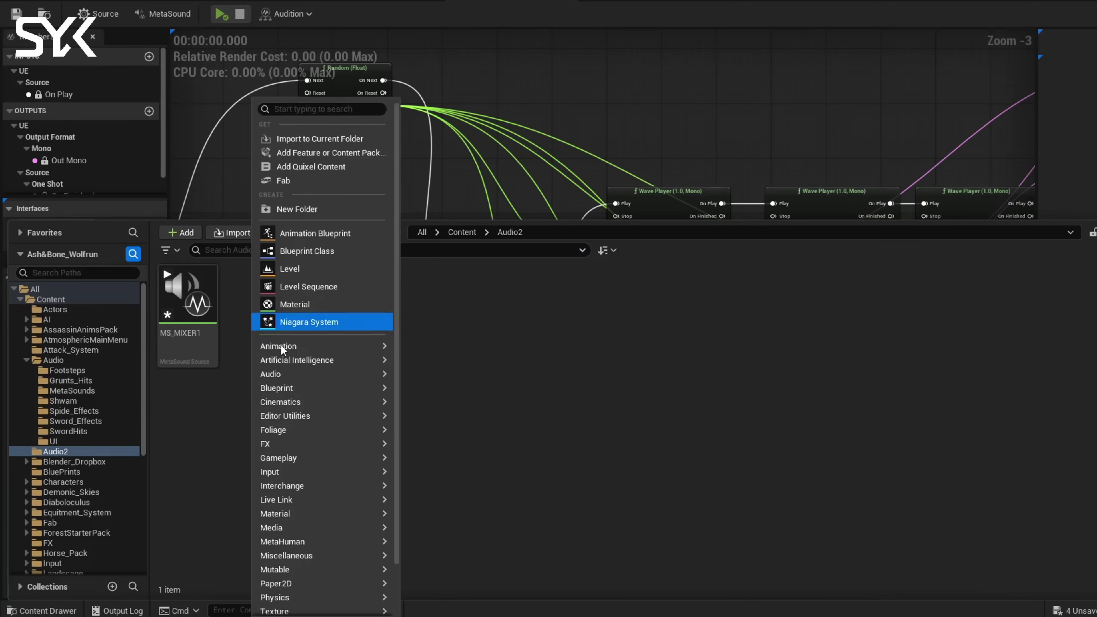
mouse_move(319, 378)
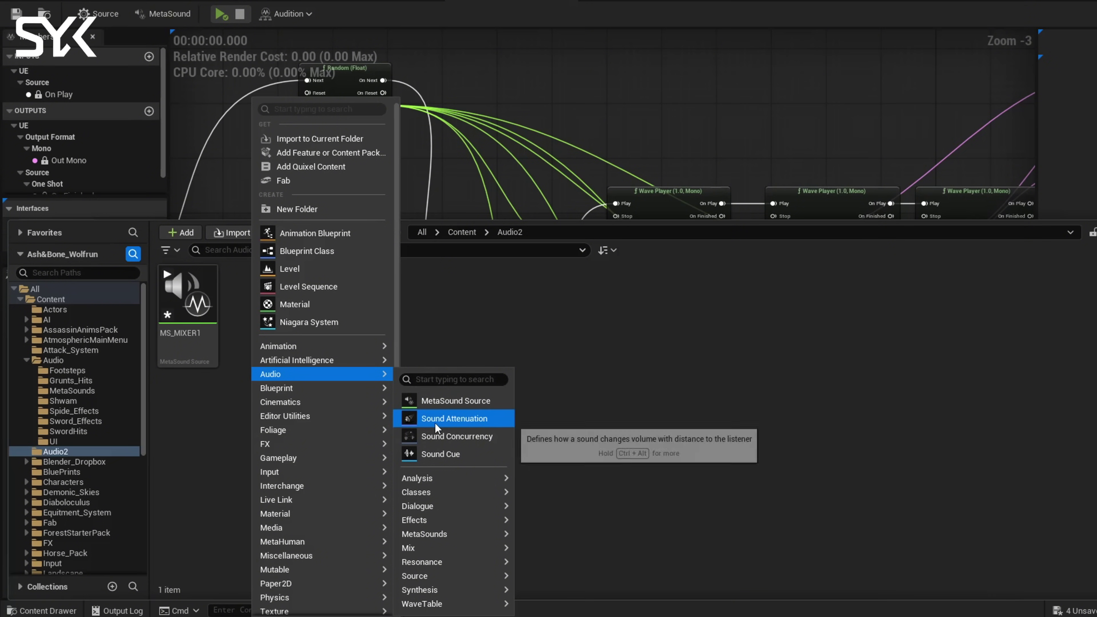
click(456, 419)
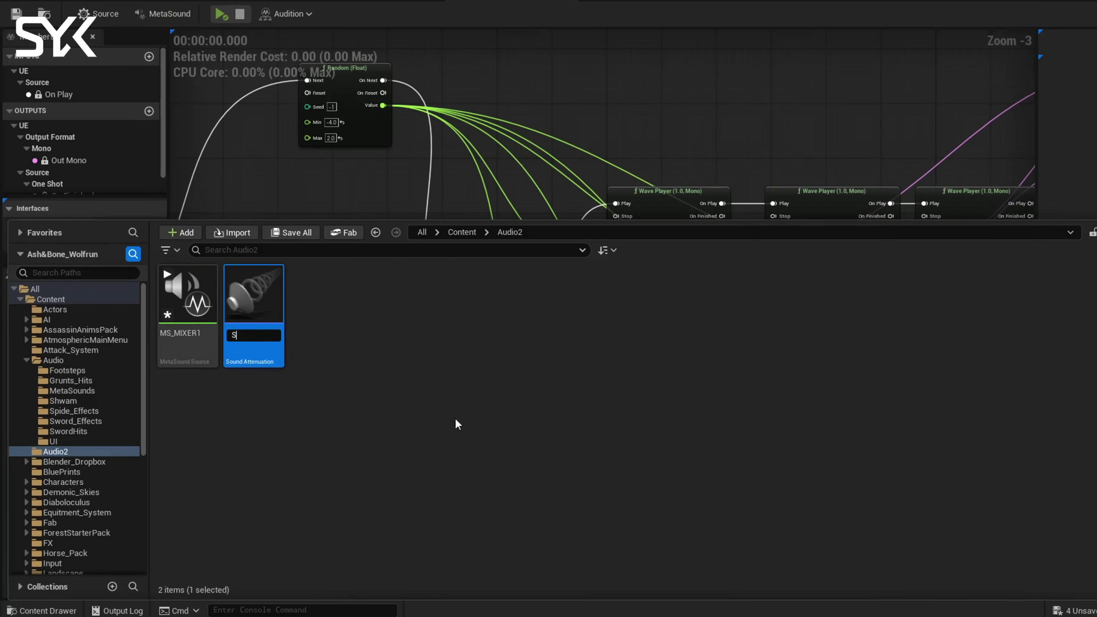
text(SA_Test)
key(Return)
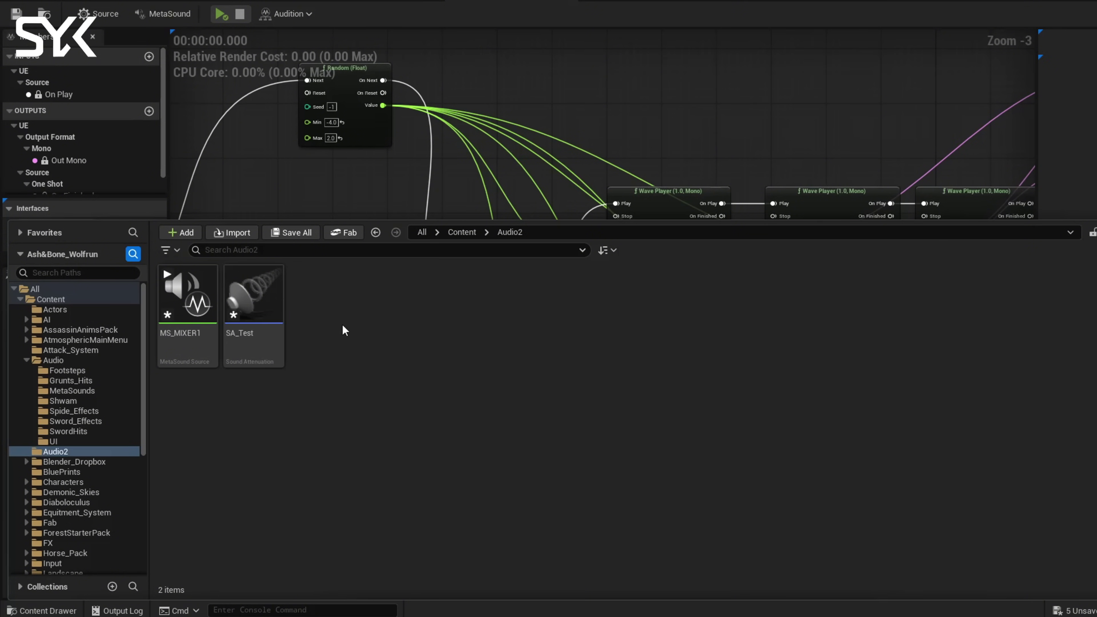
Step: Set SA_Test's Inner Radius to 100 and Falloff Distance to 2000, and tick Enable Listener Focus
double_click(254, 298)
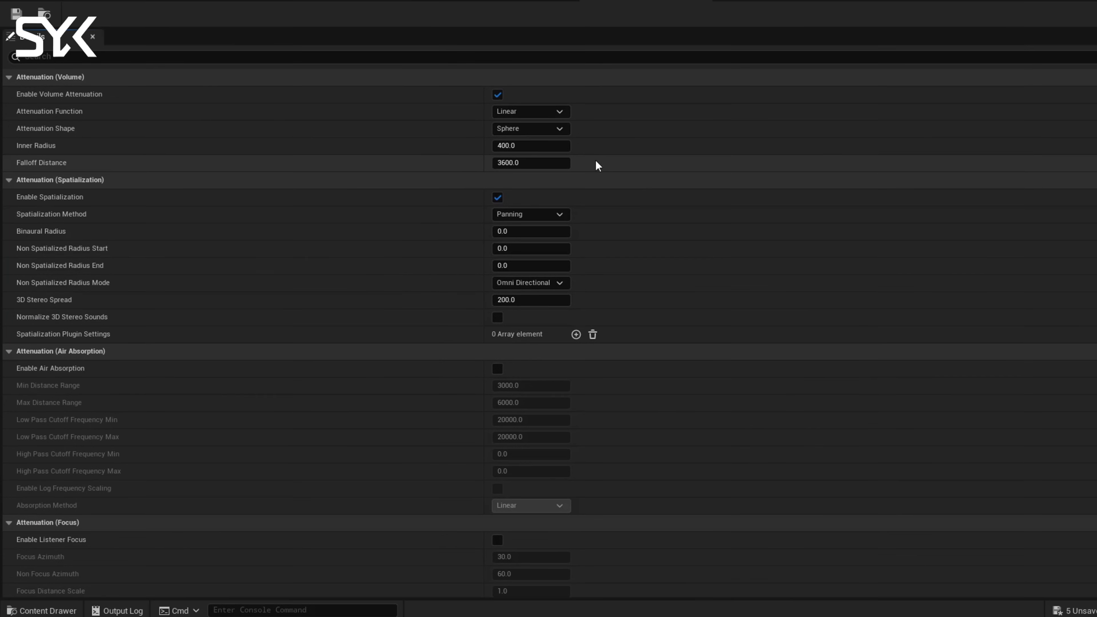
click(521, 146)
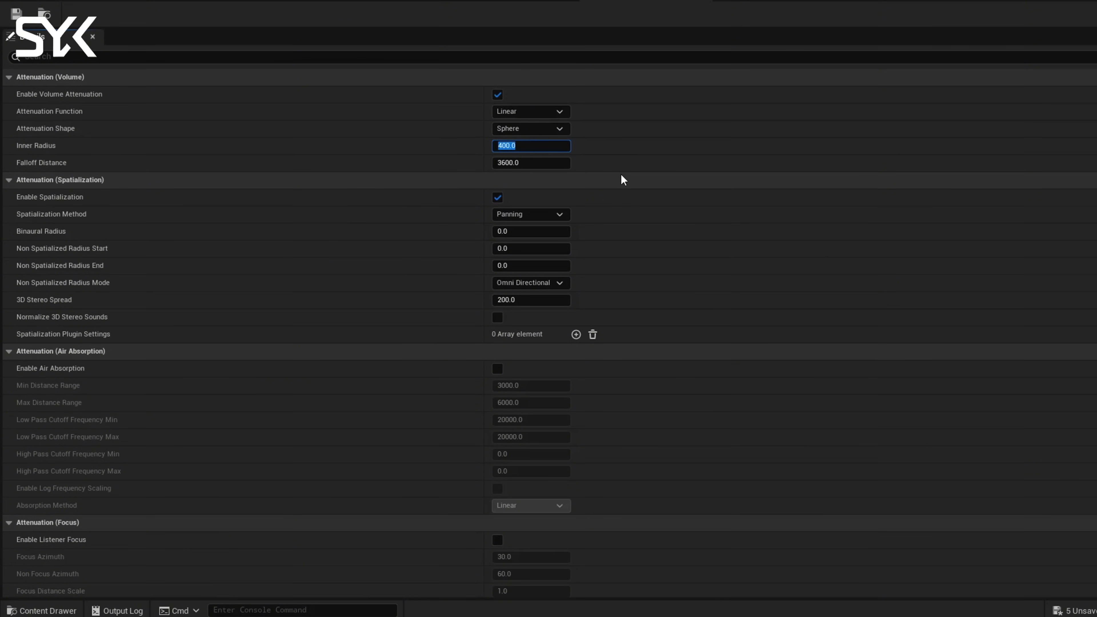
text(100)
click(550, 164)
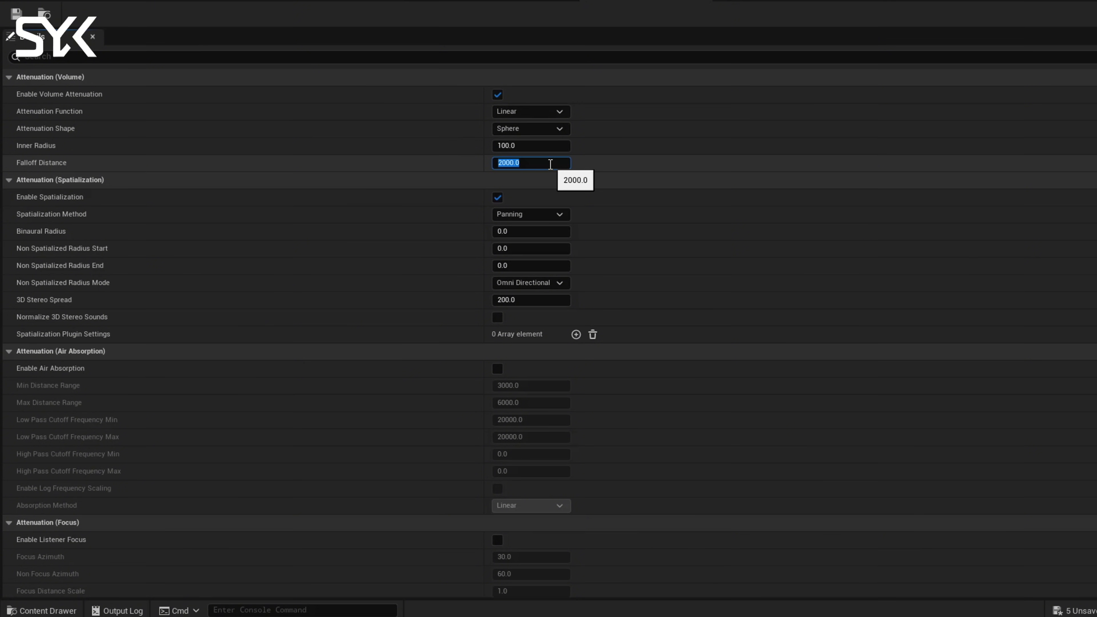
key(Return)
scroll(614, 263, down, 4)
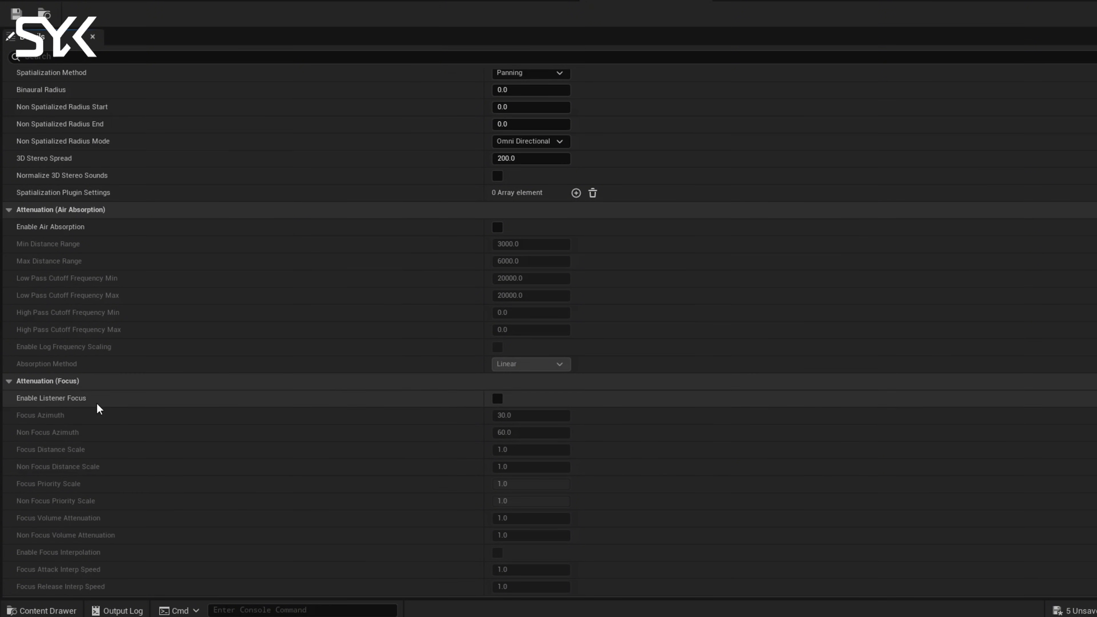
click(498, 400)
scroll(564, 422, down, 1)
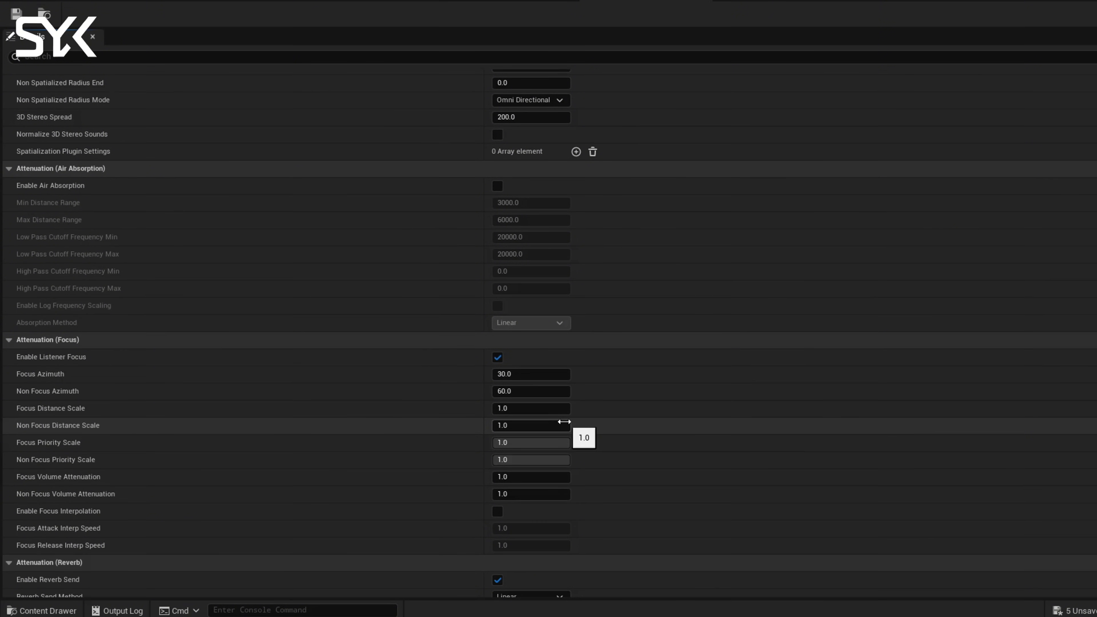
scroll(563, 422, up, 3)
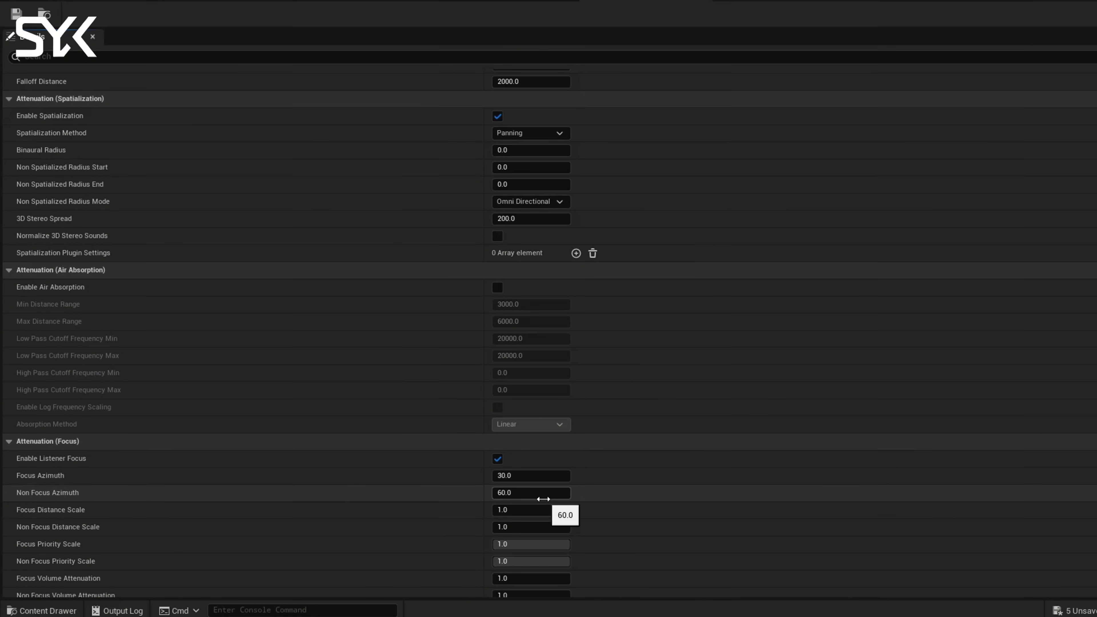
Step: In BP_ThirdPersonCharacter's EventGraph, drag from Get Player Controller from Input Device's exec pin
scroll(596, 500, up, 2)
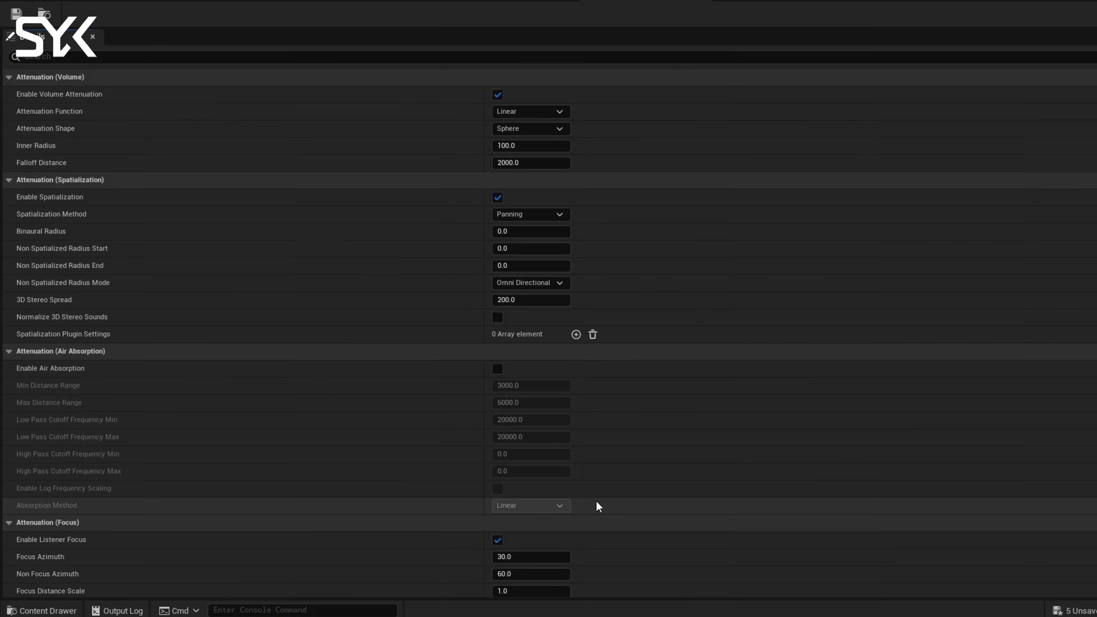
scroll(592, 501, down, 2)
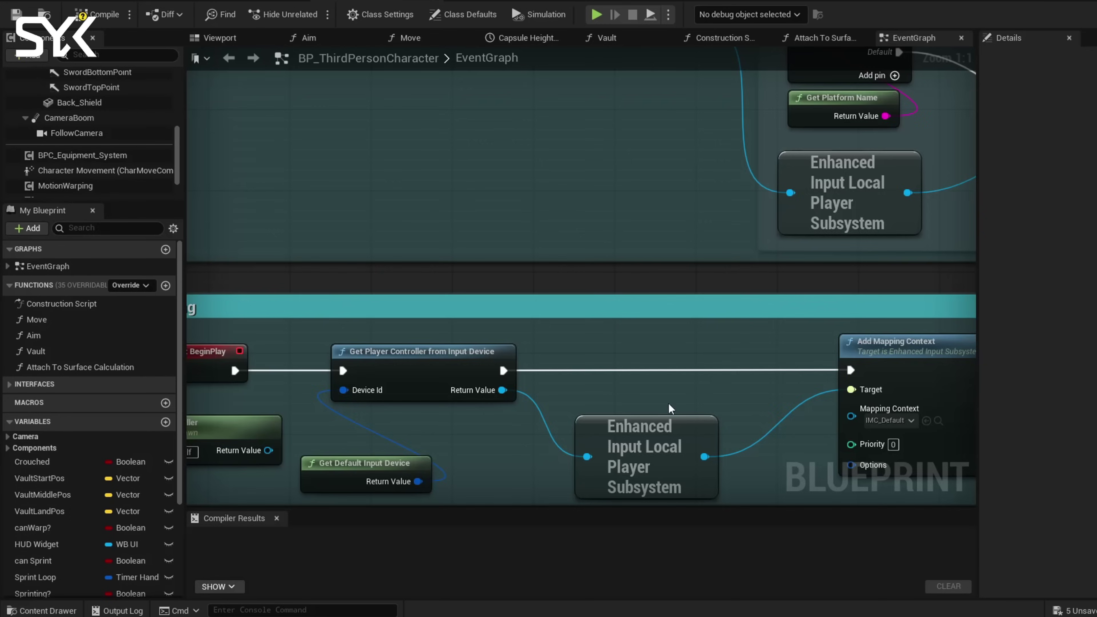
scroll(486, 425, down, 10)
scroll(501, 227, up, 5)
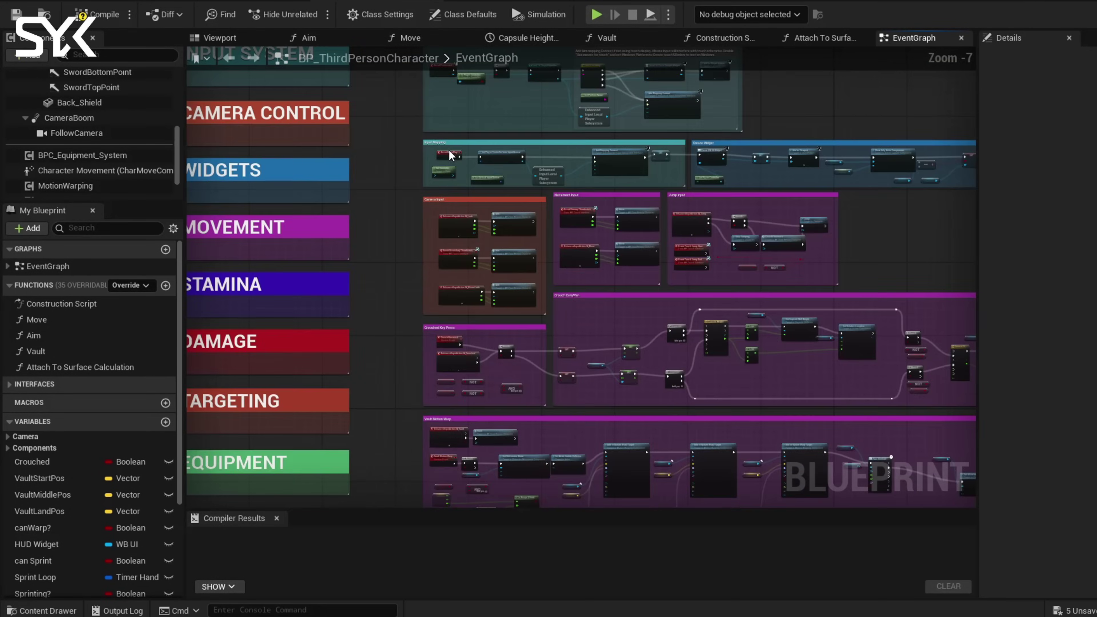
scroll(445, 152, up, 7)
right_drag(401, 124, 271, 245)
click(466, 236)
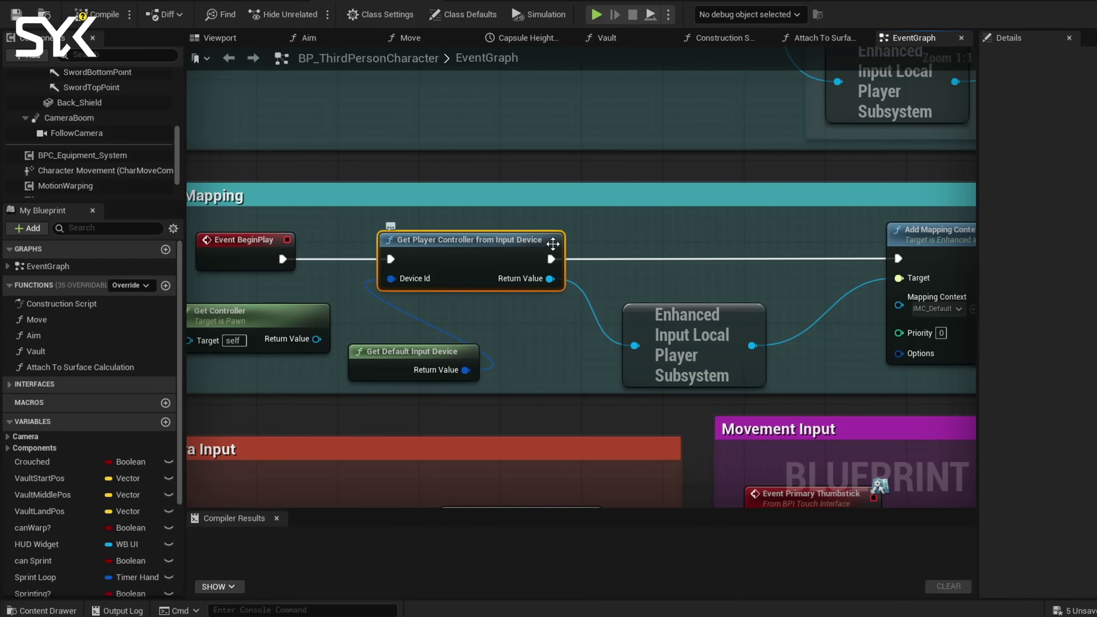
right_drag(572, 275, 503, 331)
drag(482, 314, 575, 185)
Step: Add a Set Audio Listener Override node and move it above the chain
text(set a)
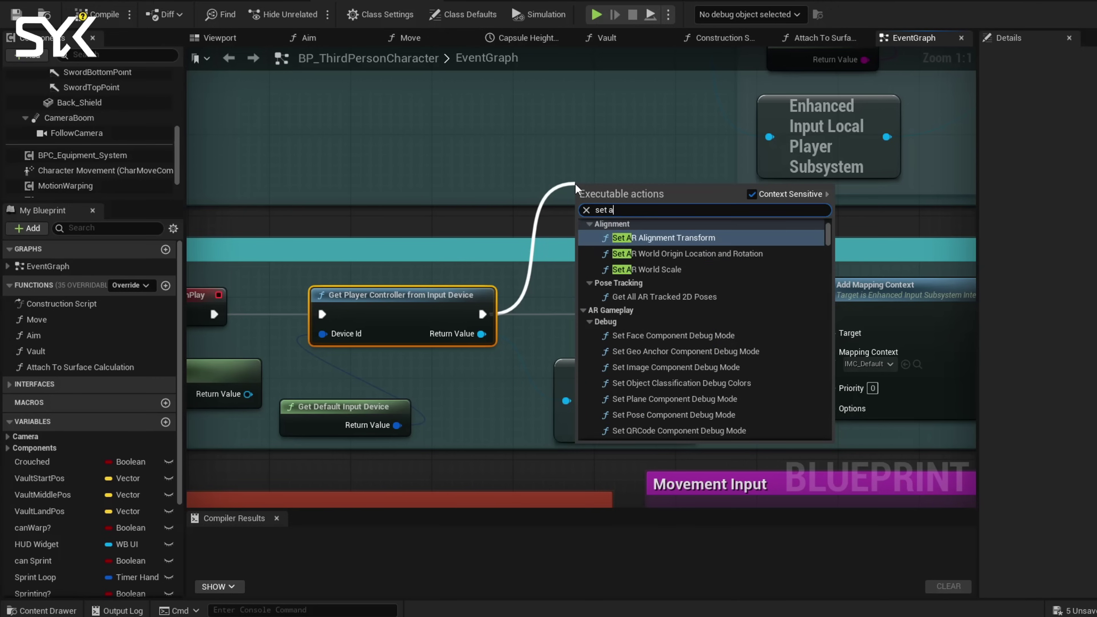
text(udio)
key(Return)
drag(613, 191, 584, 151)
scroll(102, 116, up, 5)
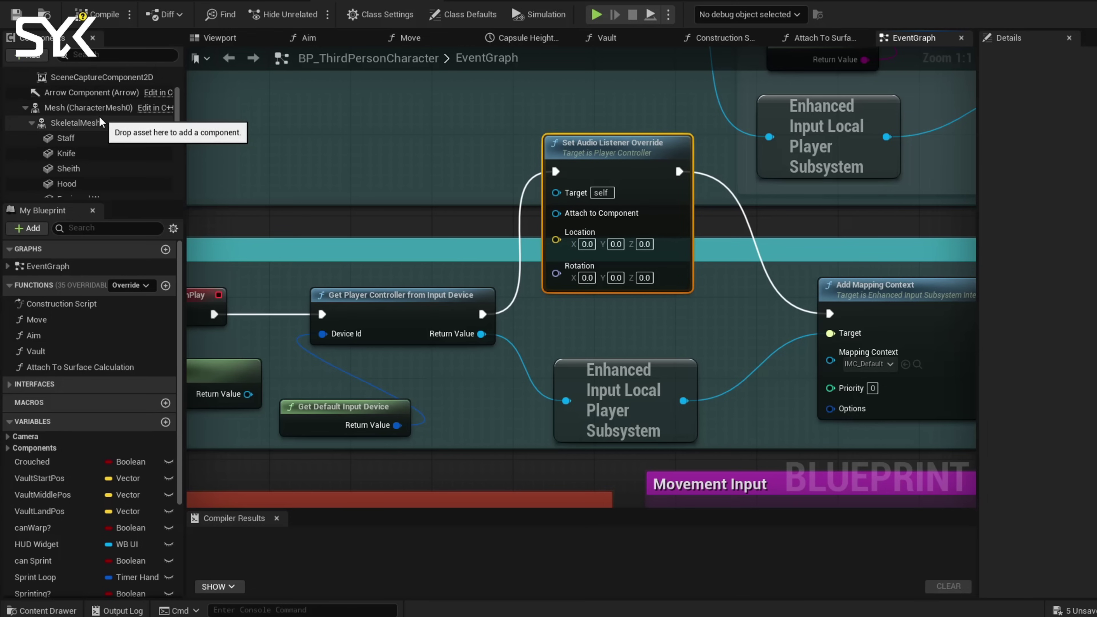
Step: Add a Mesh getter and connect it to the Attach to Component input
drag(100, 109, 422, 198)
drag(490, 208, 556, 214)
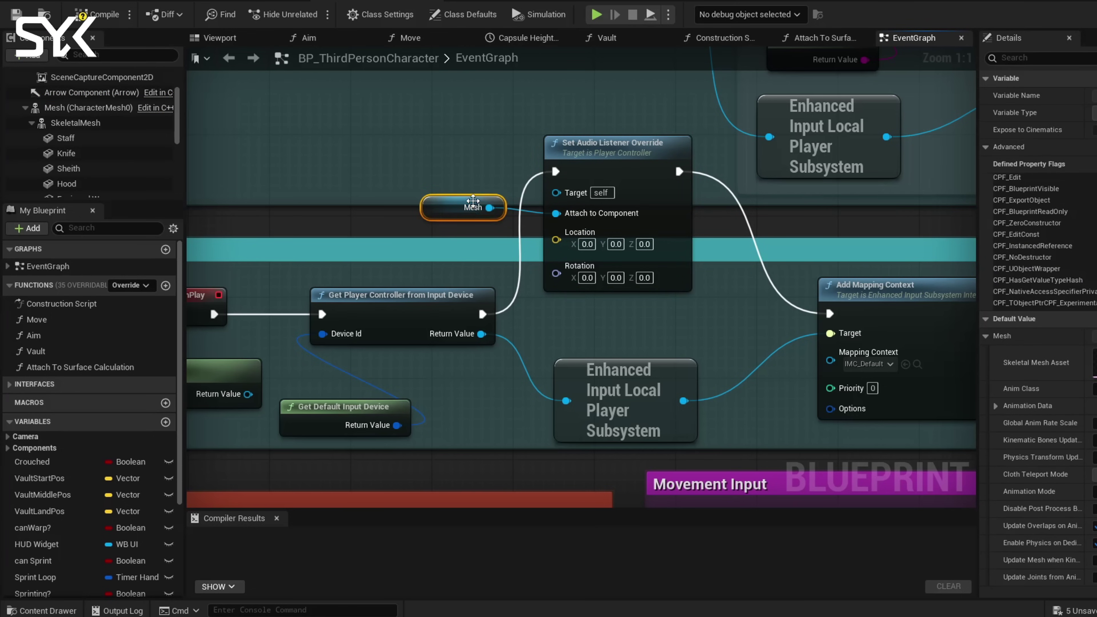
drag(477, 208, 466, 208)
Step: Place a Follow Camera getter node just beside Set Audio Listener Override
scroll(537, 235, down, 1)
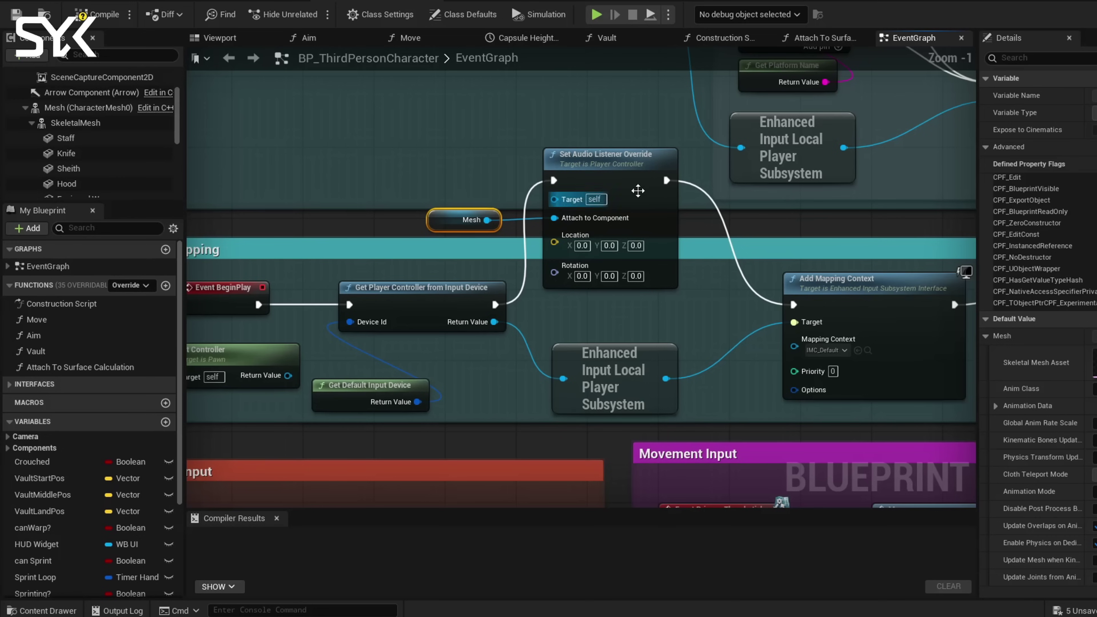
right_drag(549, 203, 618, 250)
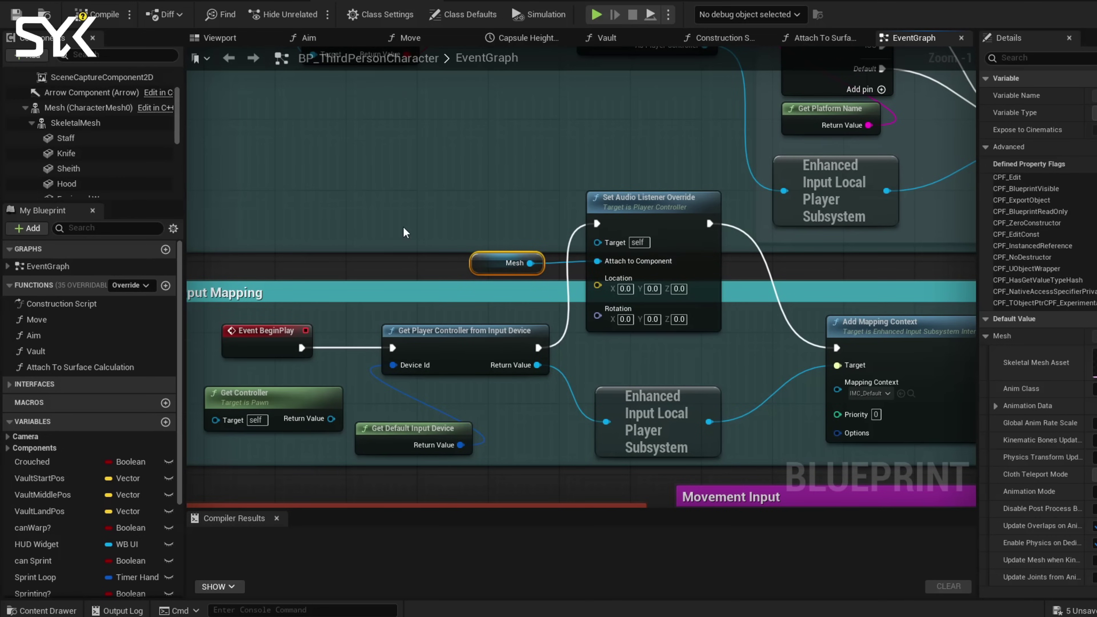
scroll(147, 165, down, 5)
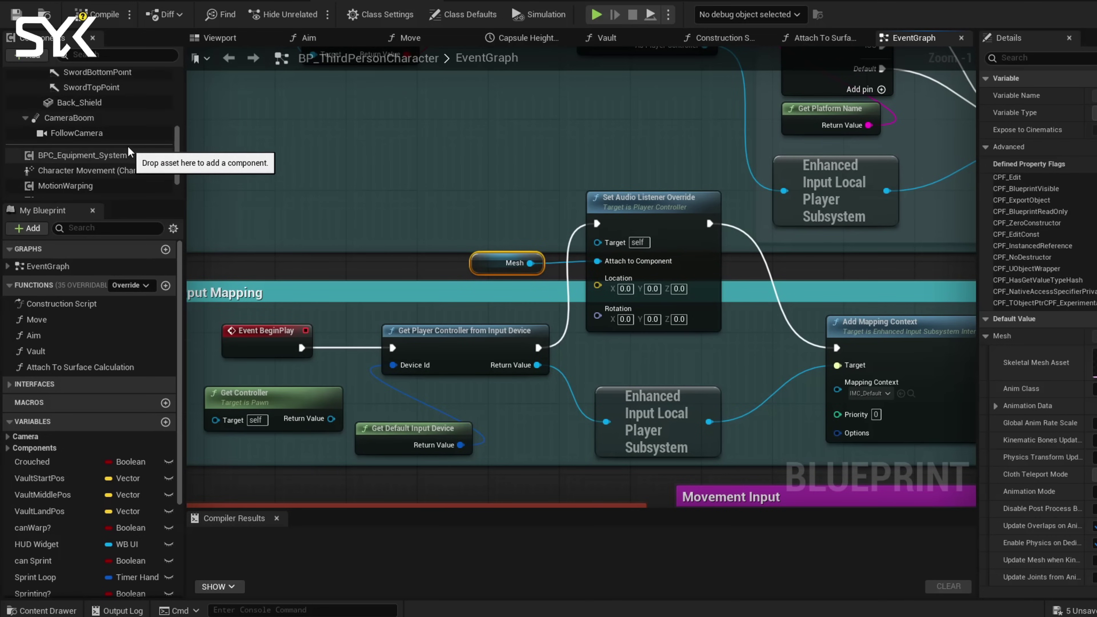
drag(114, 133, 600, 271)
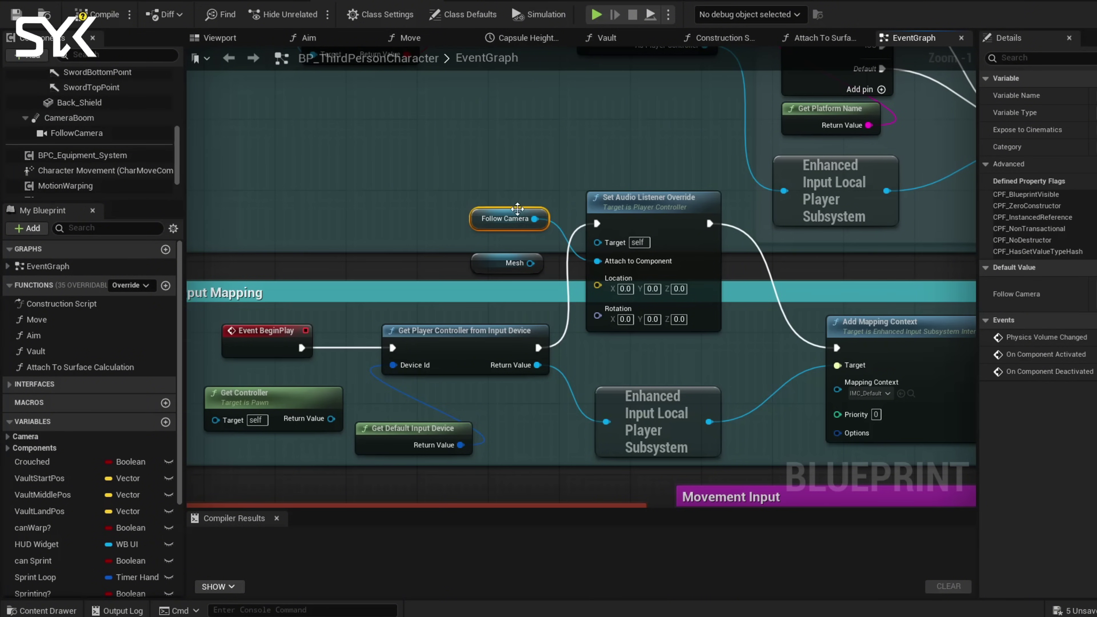
drag(517, 209, 508, 209)
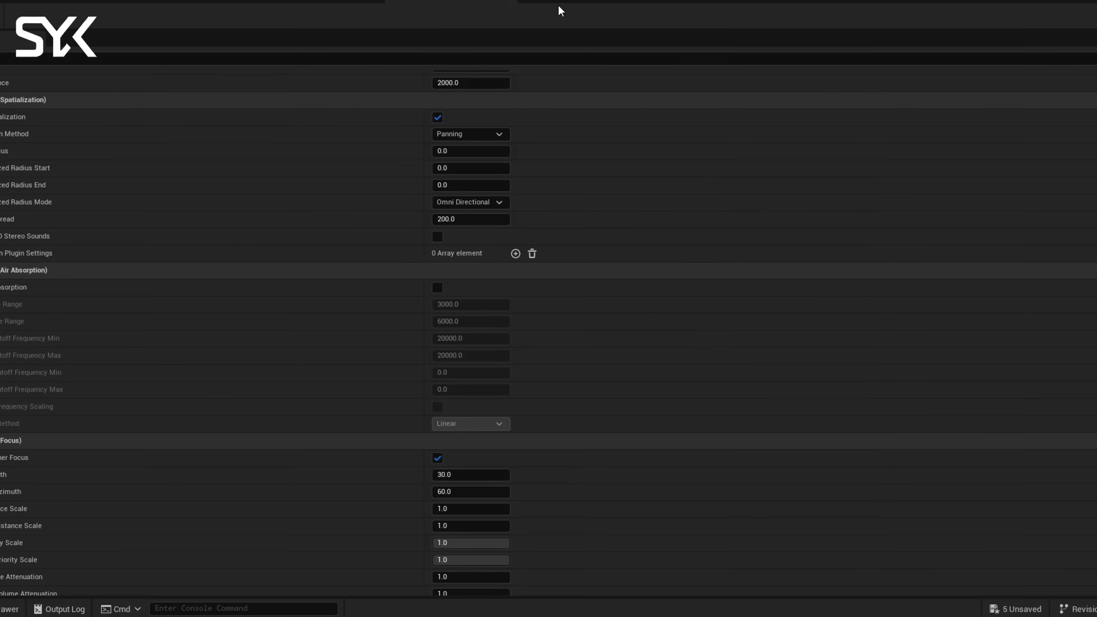
Step: In the MetaSound editor, set the Attenuation Settings to SA_Test
click(561, 2)
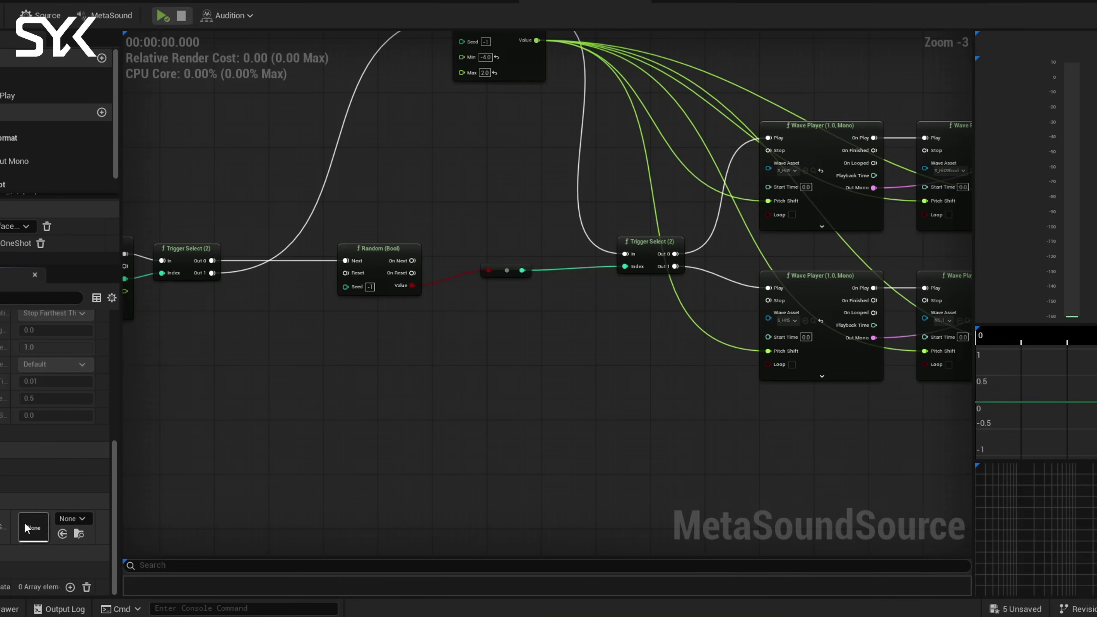
click(78, 519)
click(115, 435)
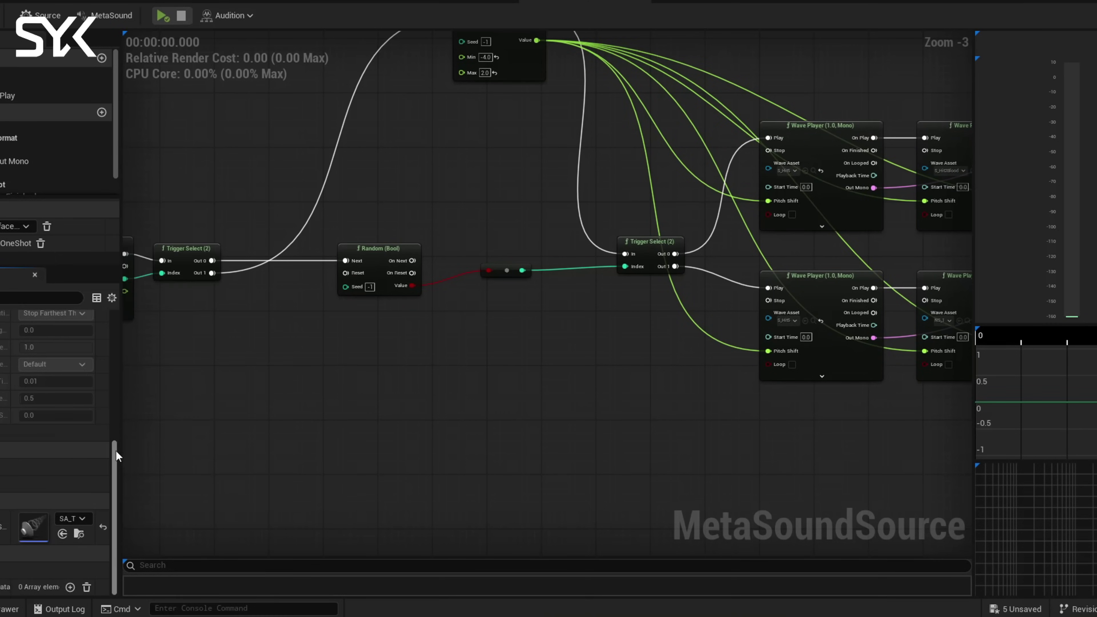
scroll(666, 380, down, 3)
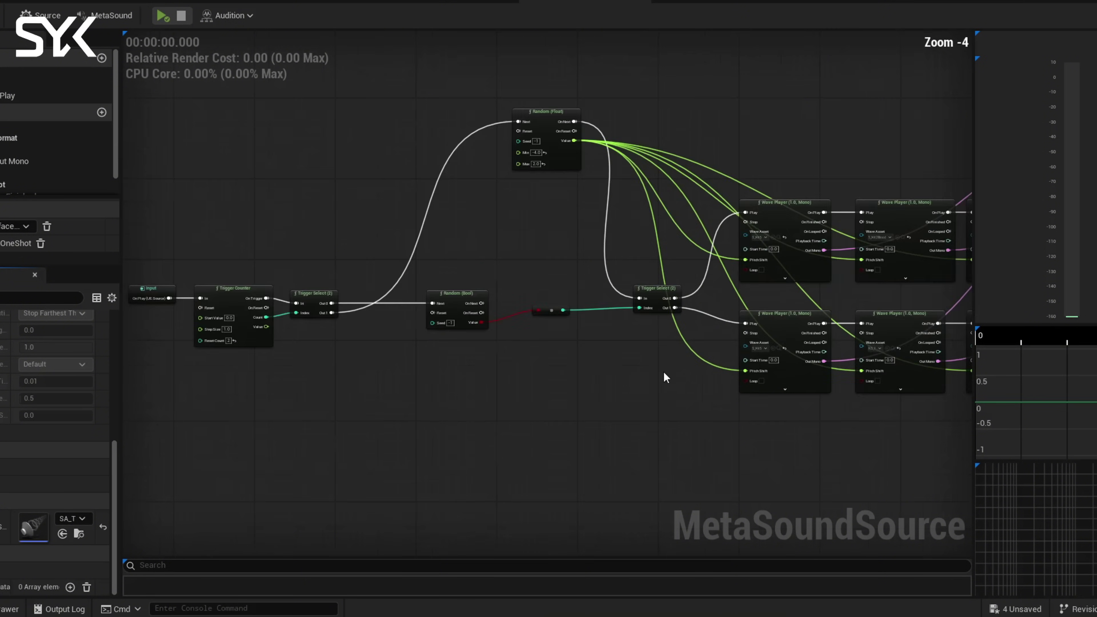
scroll(654, 399, up, 4)
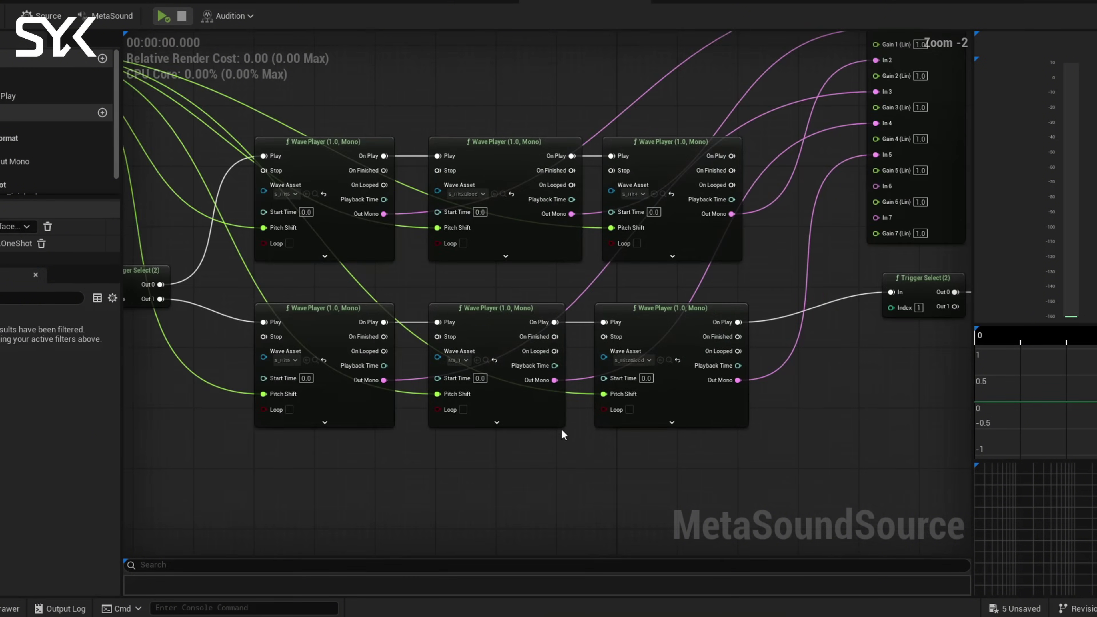
scroll(562, 434, down, 3)
key(ctrl+space)
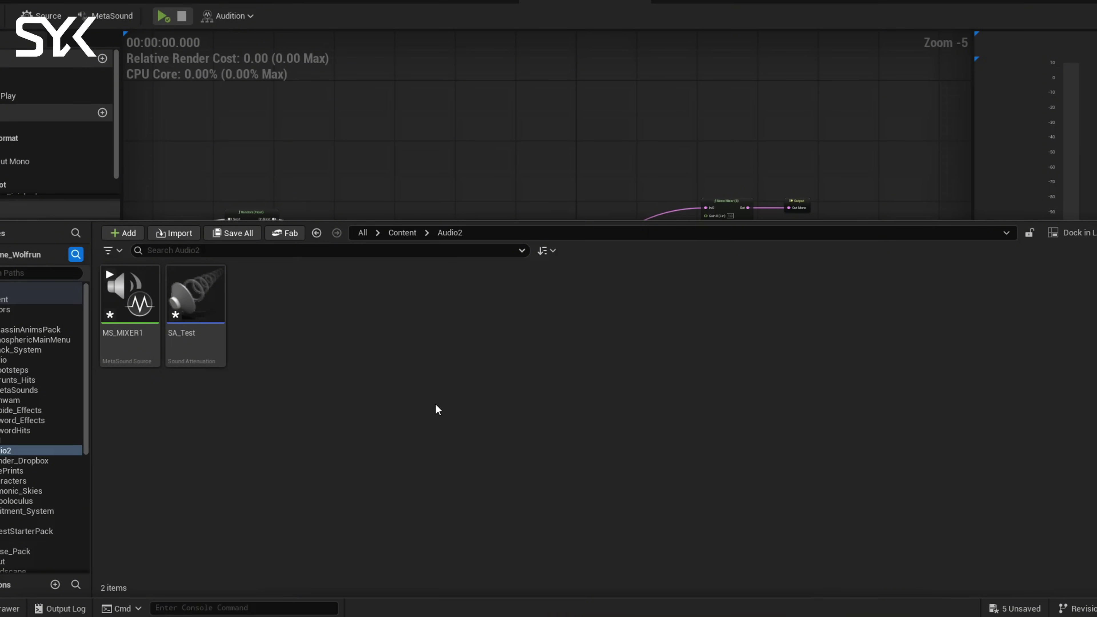
click(141, 323)
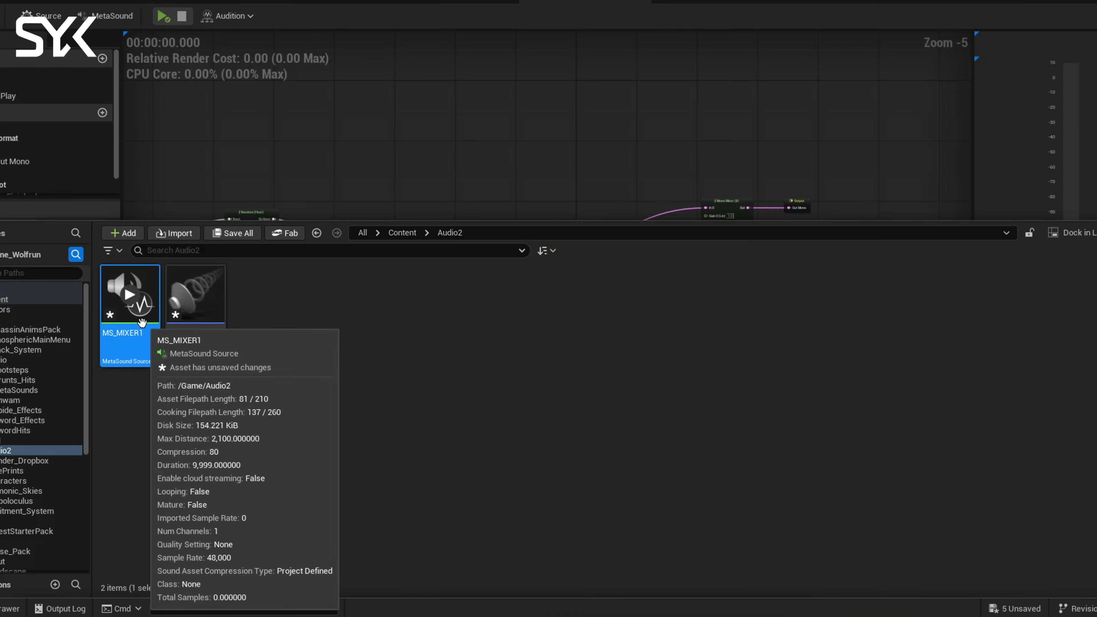
key(ctrl+space)
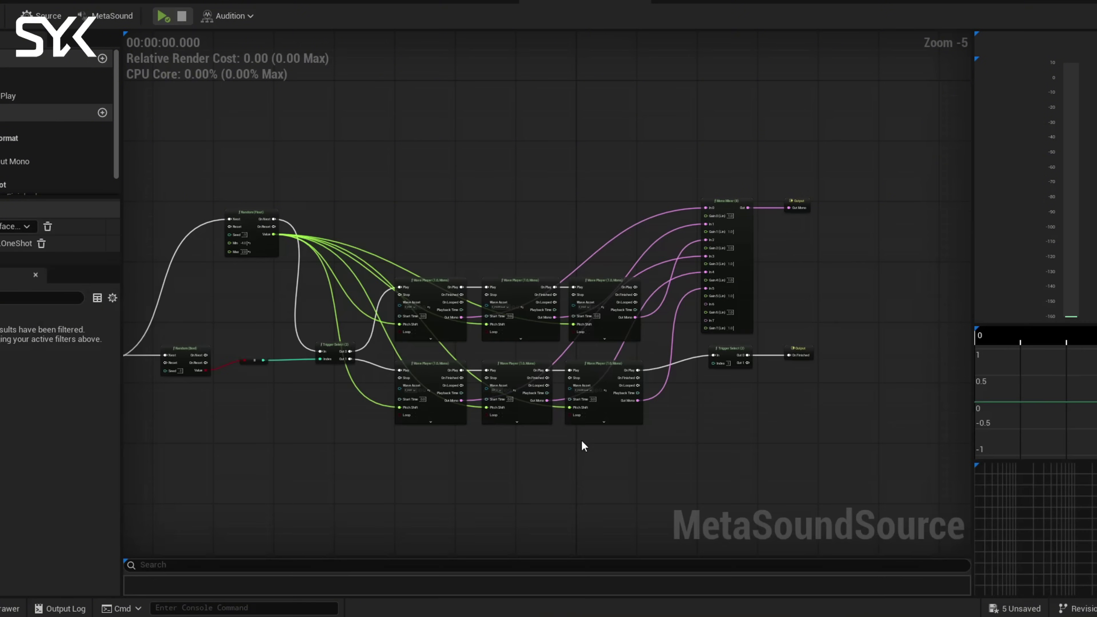
Step: Frame the Wave Players and Mono Mixer, and check the players' Wave Asset choices
scroll(583, 445, up, 3)
right_drag(736, 262, 549, 372)
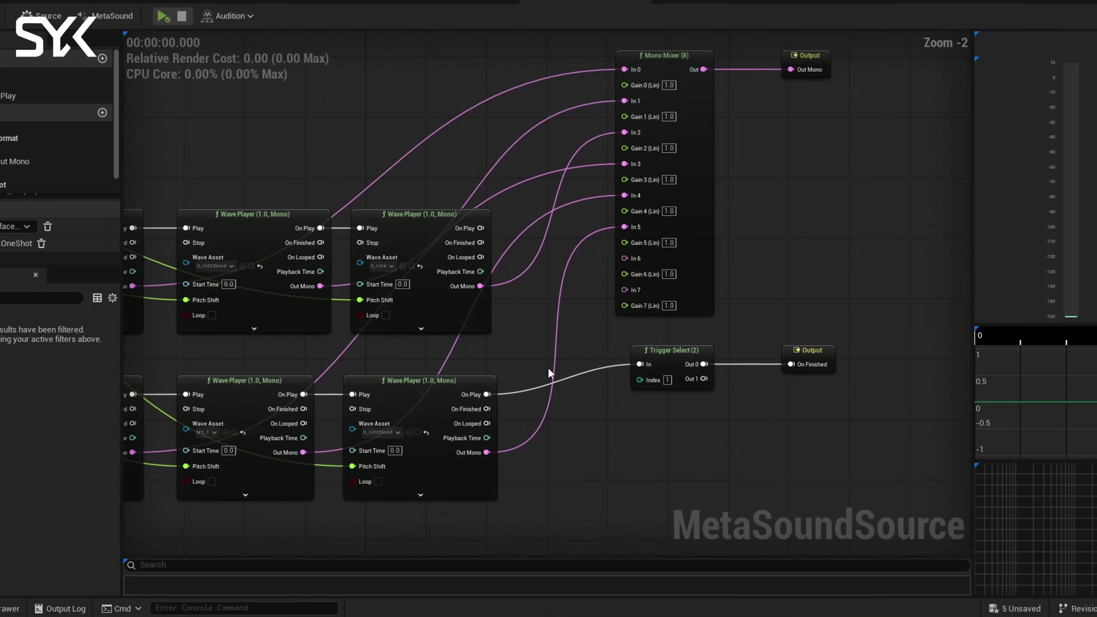
scroll(779, 303, up, 1)
click(629, 260)
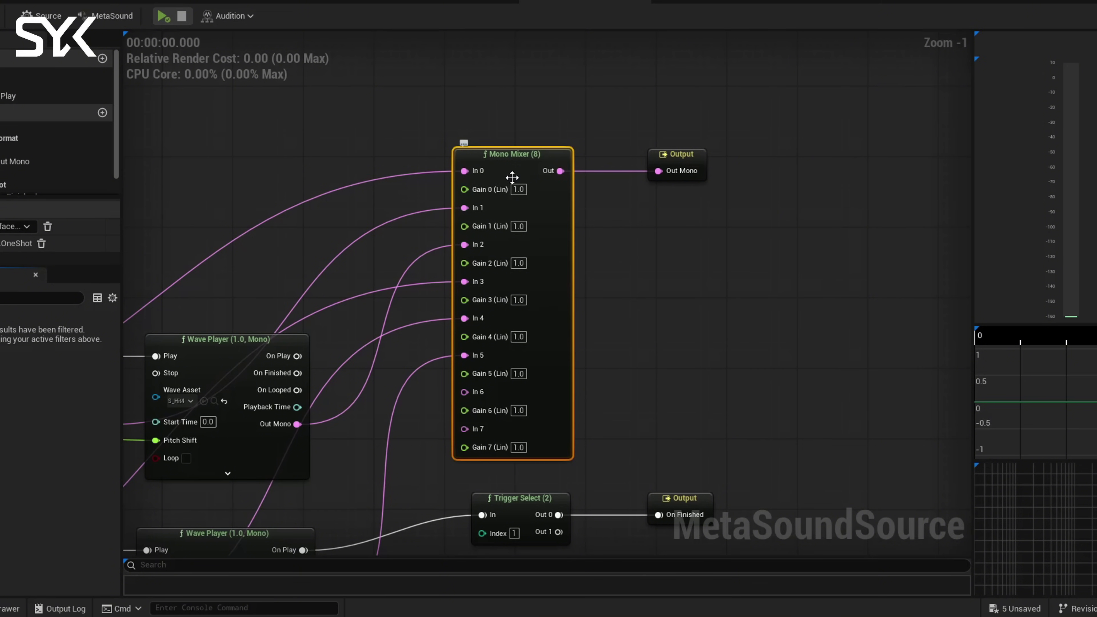
key(Home)
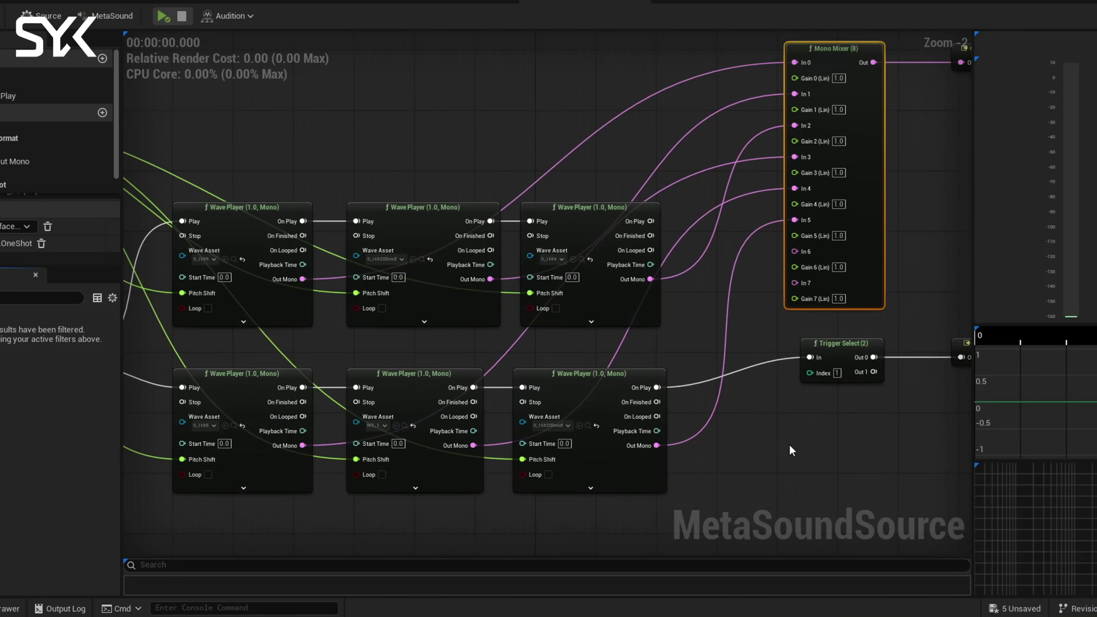
click(485, 206)
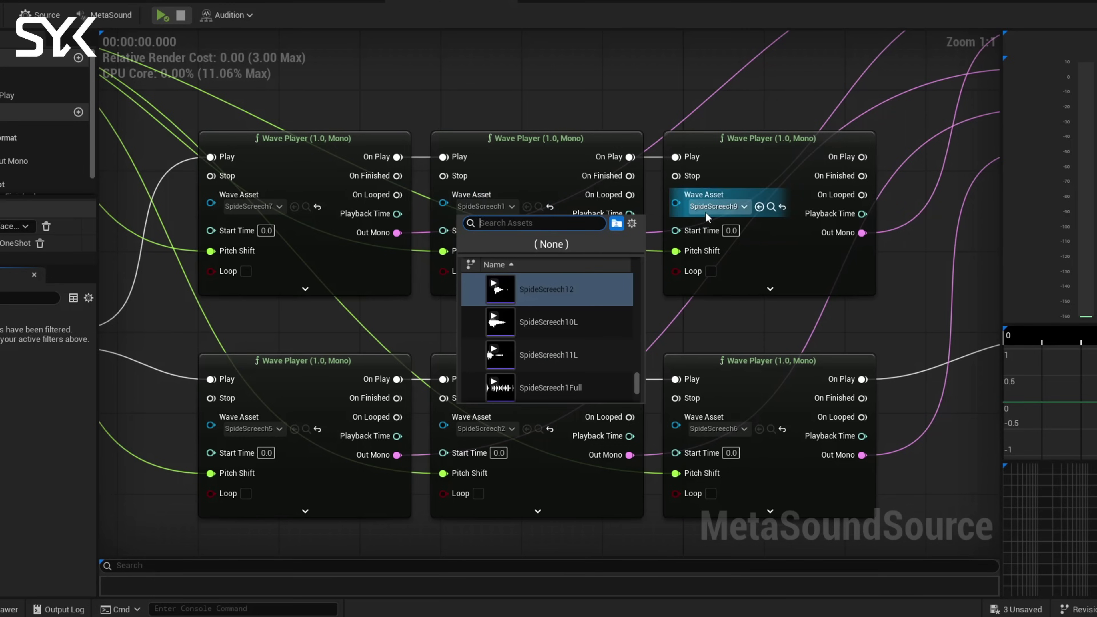
click(706, 214)
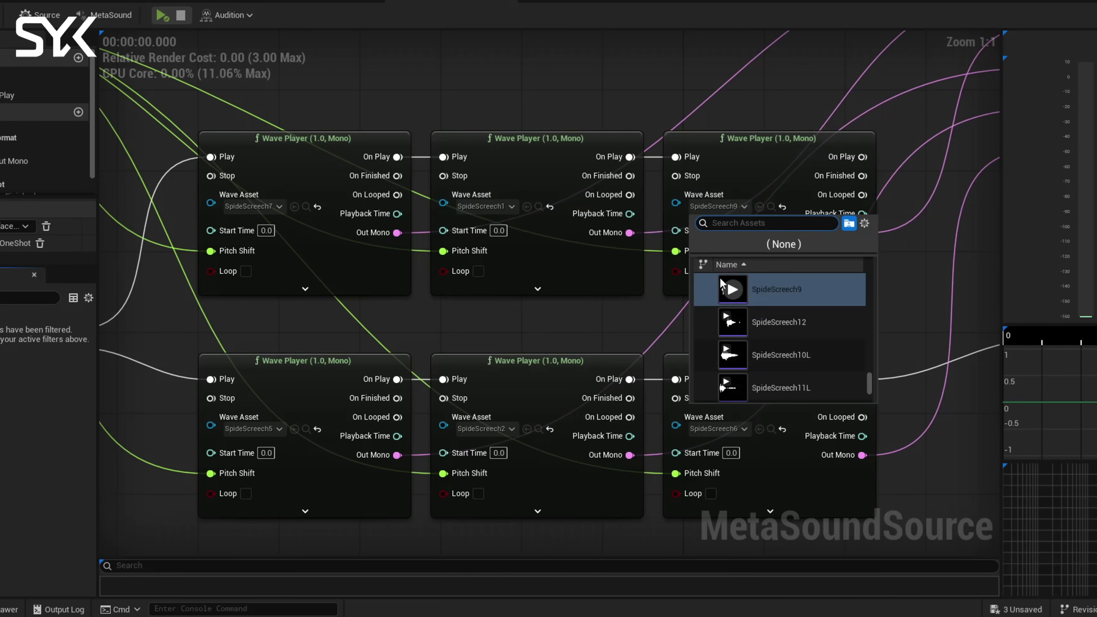
key(Escape)
scroll(432, 242, down, 3)
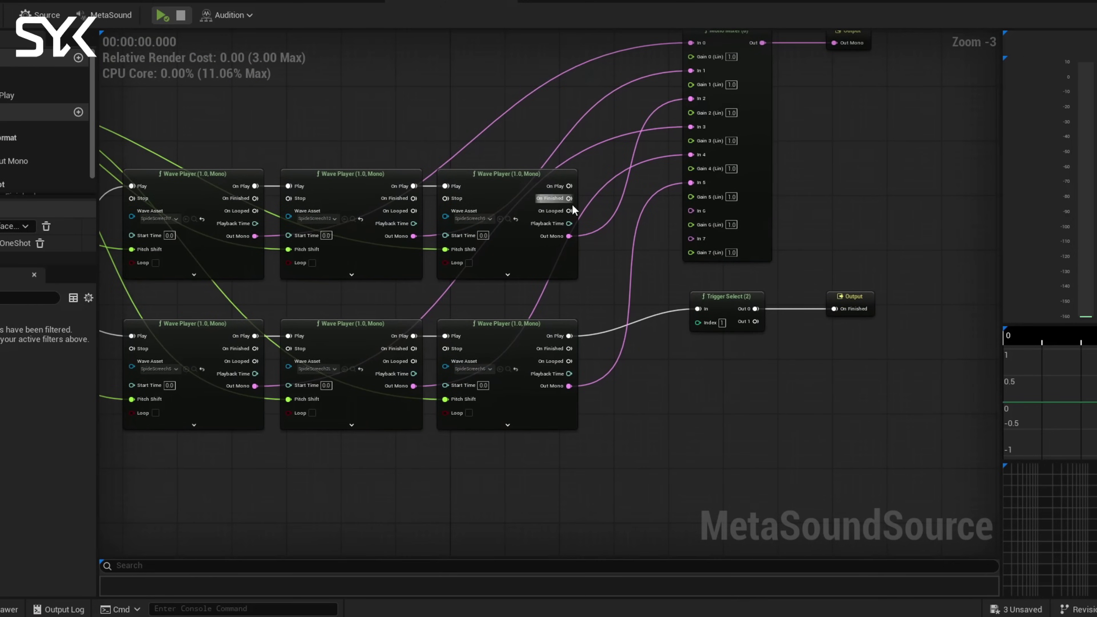
right_drag(572, 211, 482, 245)
right_drag(619, 323, 563, 352)
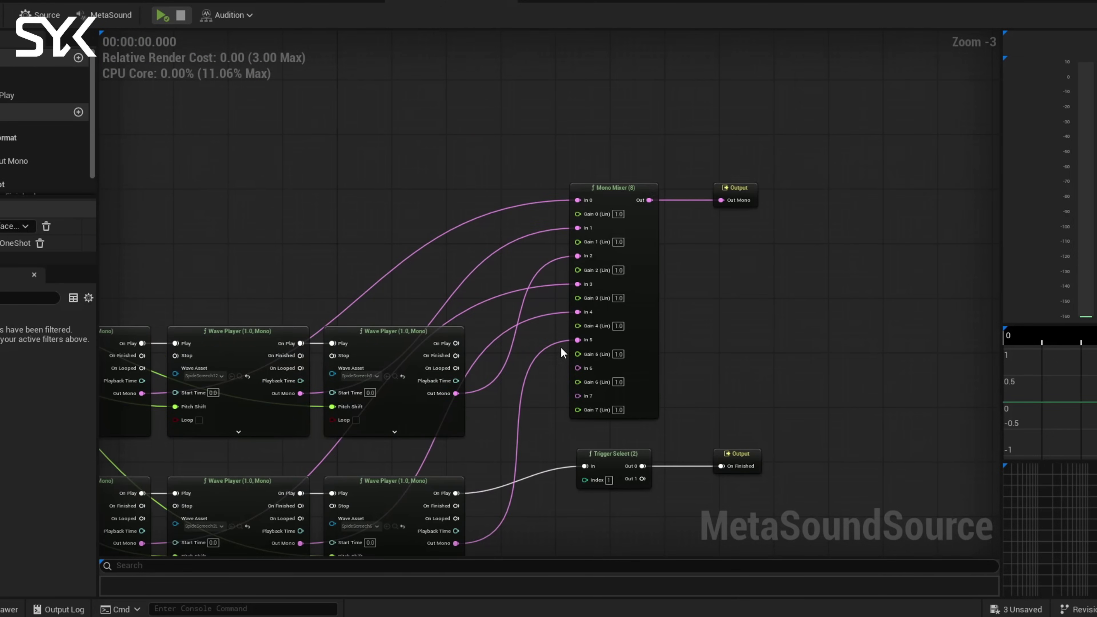
Step: Review the Random Float, Random Bool, Wave Player rows and Trigger Select nodes
click(630, 187)
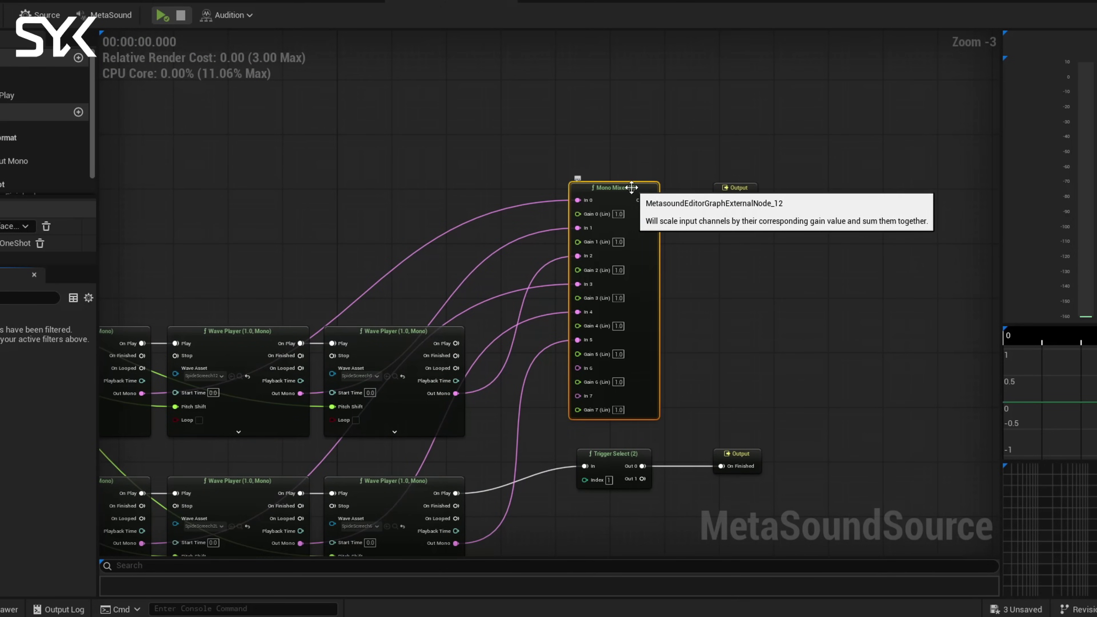
right_drag(524, 389, 670, 243)
right_drag(277, 262, 679, 292)
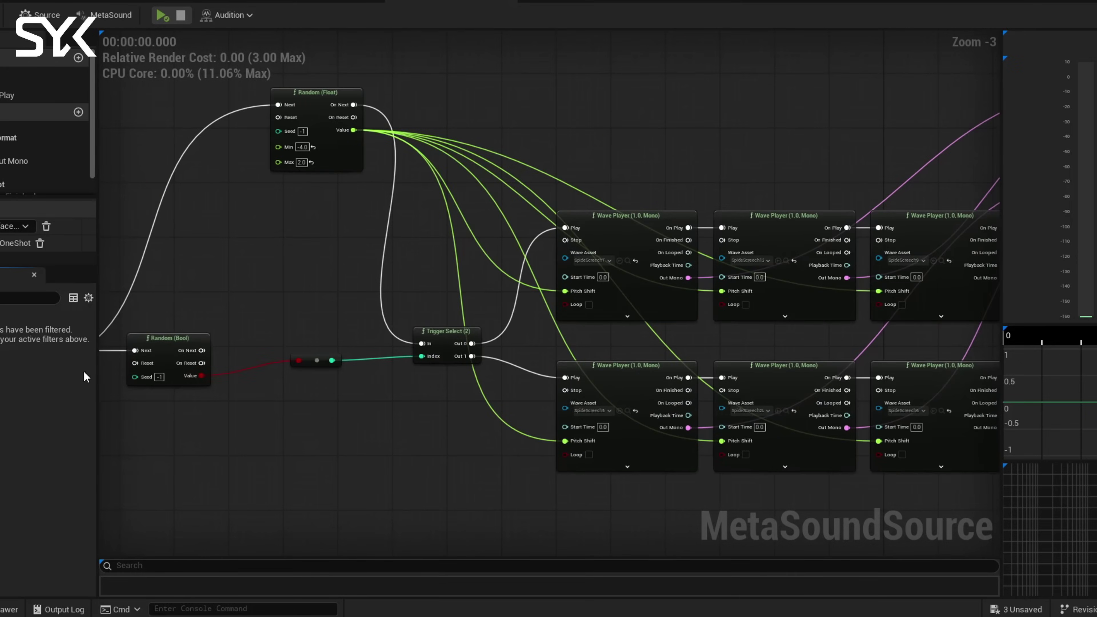
scroll(225, 397, down, 3)
right_drag(225, 397, 470, 384)
scroll(551, 351, up, 4)
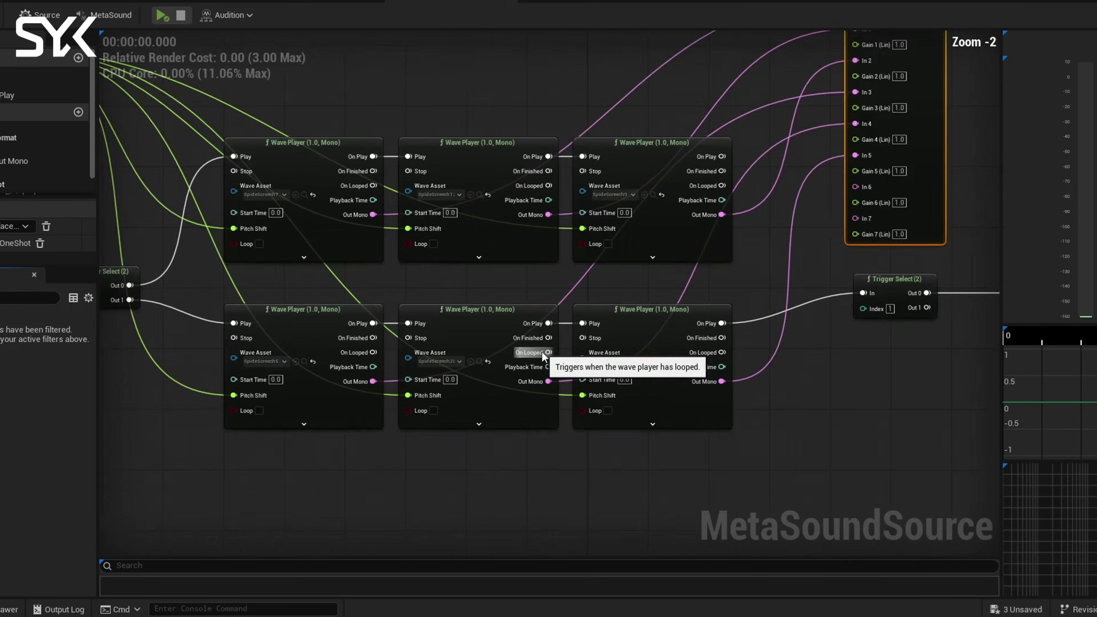
scroll(543, 357, down, 2)
right_drag(786, 110, 728, 128)
right_drag(619, 401, 688, 254)
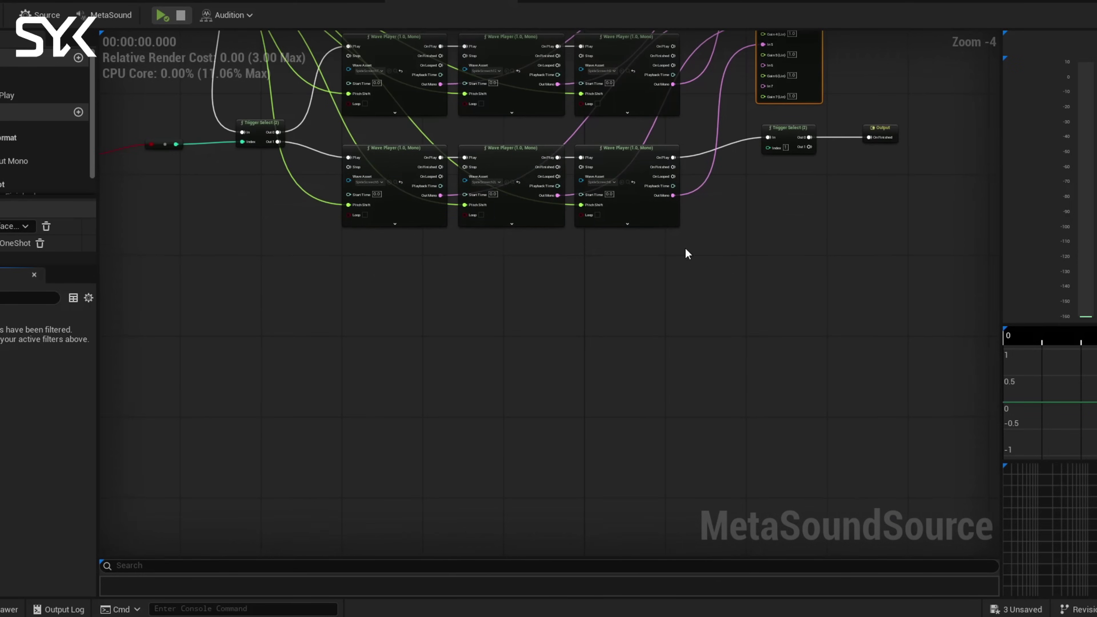
scroll(543, 360, up, 2)
right_drag(517, 299, 524, 558)
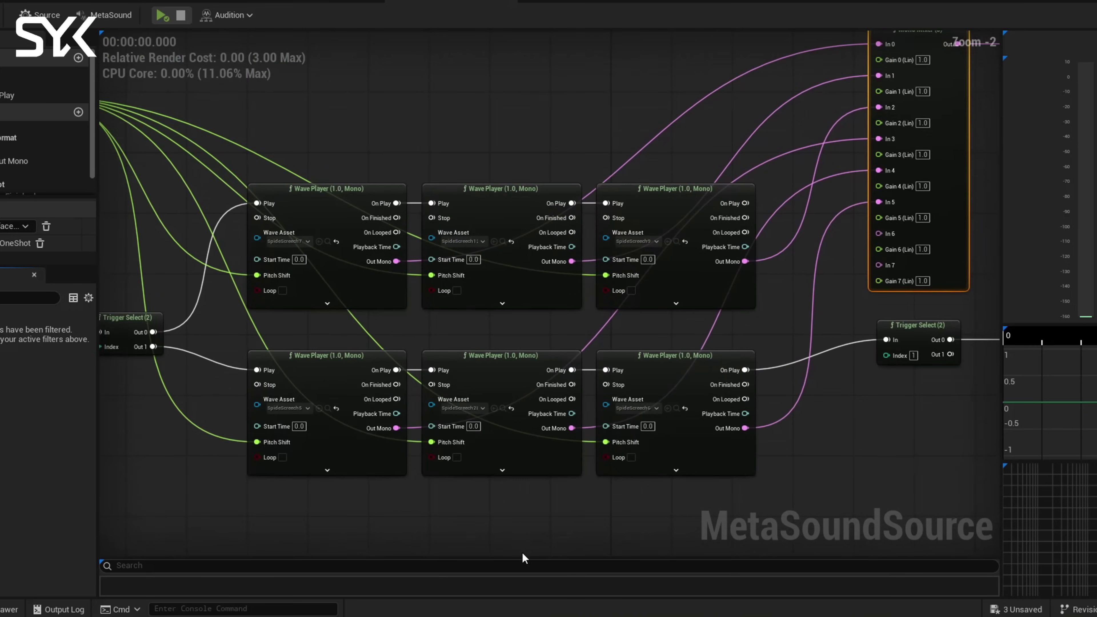
right_drag(550, 465, 593, 465)
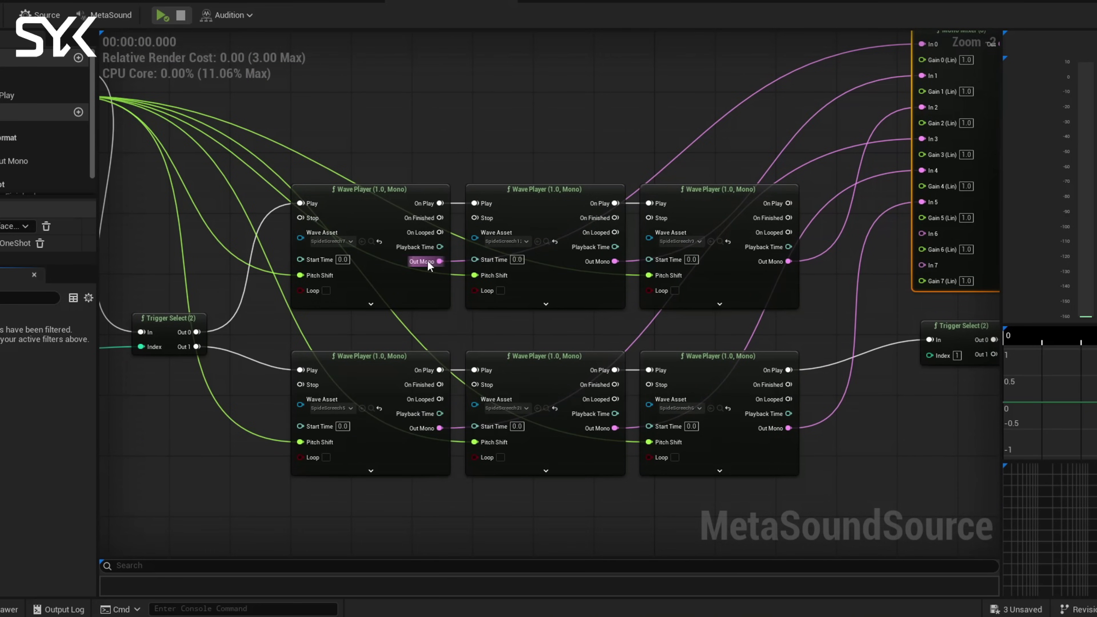
scroll(562, 436, up, 2)
scroll(521, 389, down, 1)
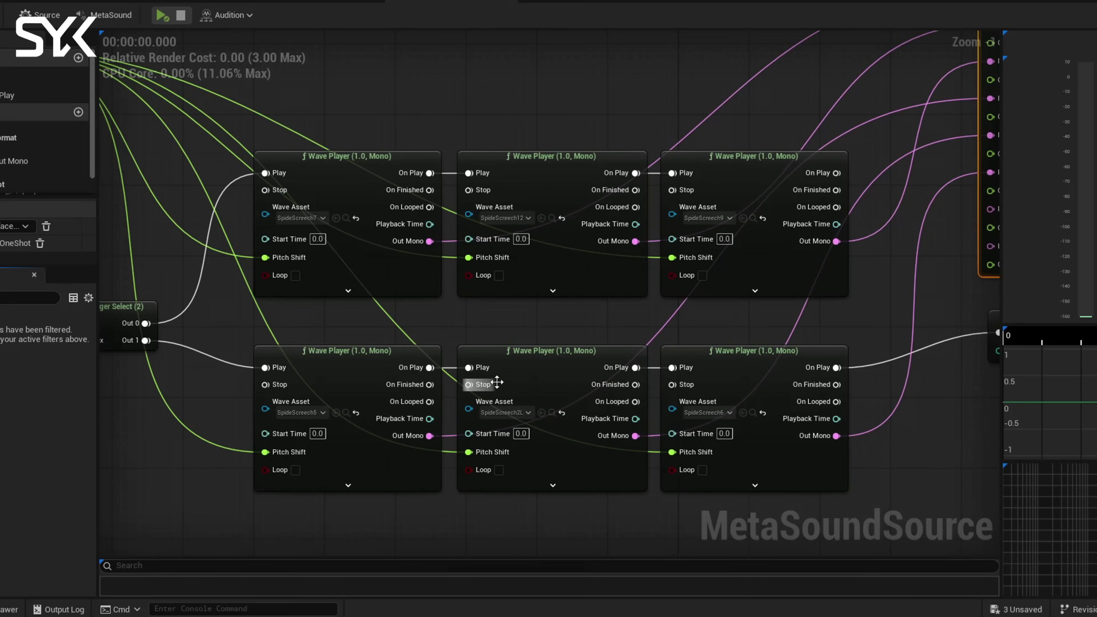
scroll(605, 376, down, 1)
scroll(298, 337, down, 1)
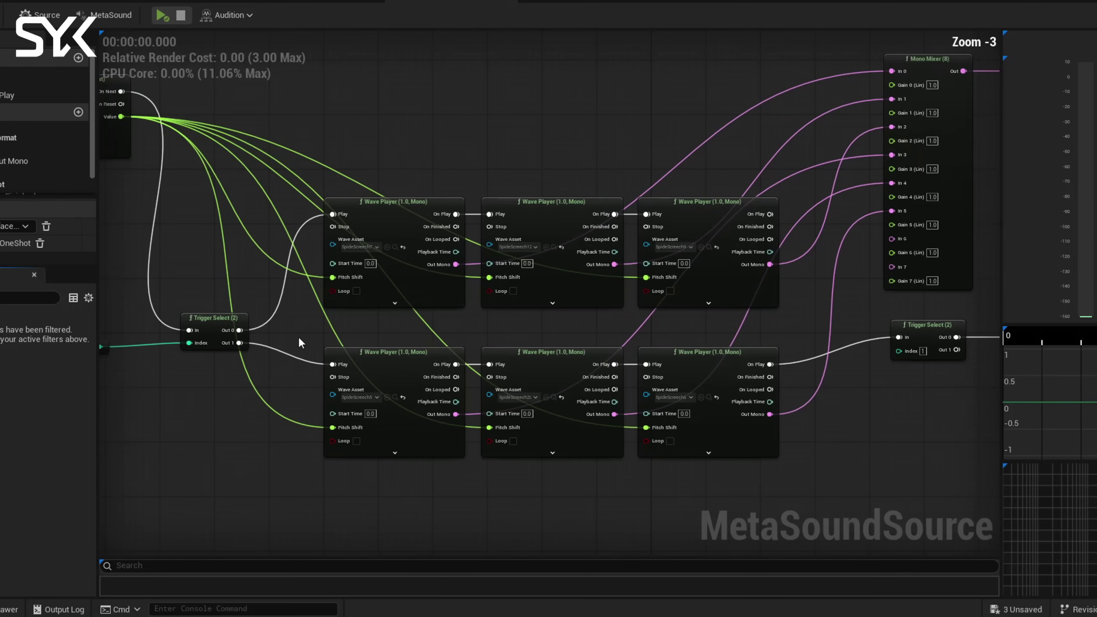
Step: Select and reposition the start-of-chain nodes, then frame the whole node network
right_drag(299, 337, 497, 362)
scroll(297, 387, down, 1)
right_drag(297, 388, 553, 384)
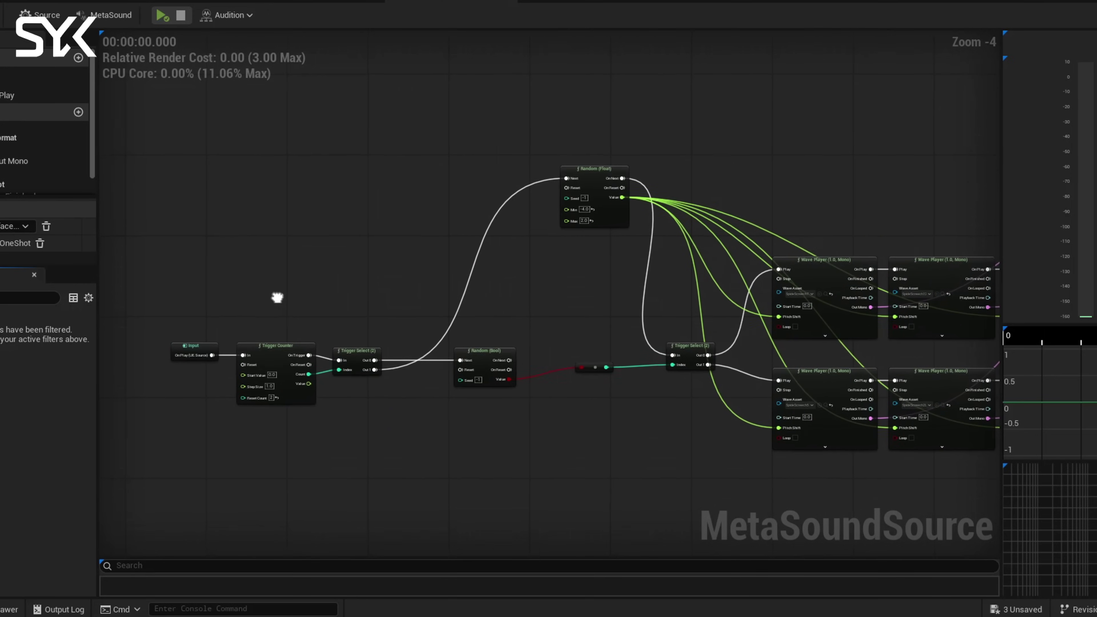
drag(163, 311, 547, 428)
right_drag(488, 348, 371, 326)
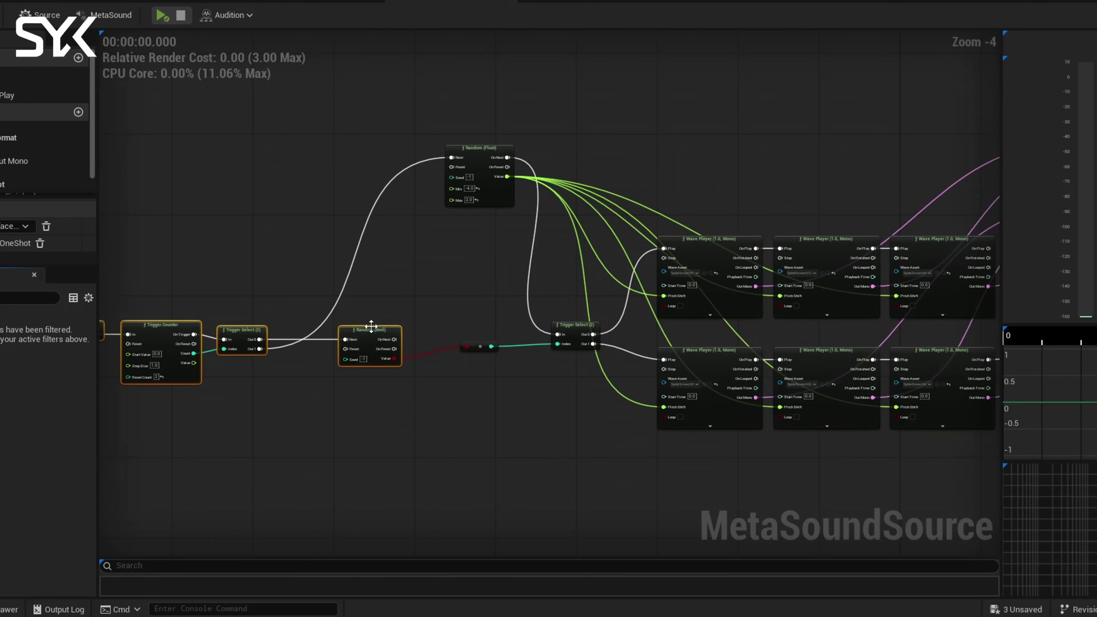
mouse_move(372, 326)
mouse_down()
mouse_move(399, 326)
mouse_move(387, 326)
mouse_up()
click(719, 467)
right_drag(718, 468, 514, 485)
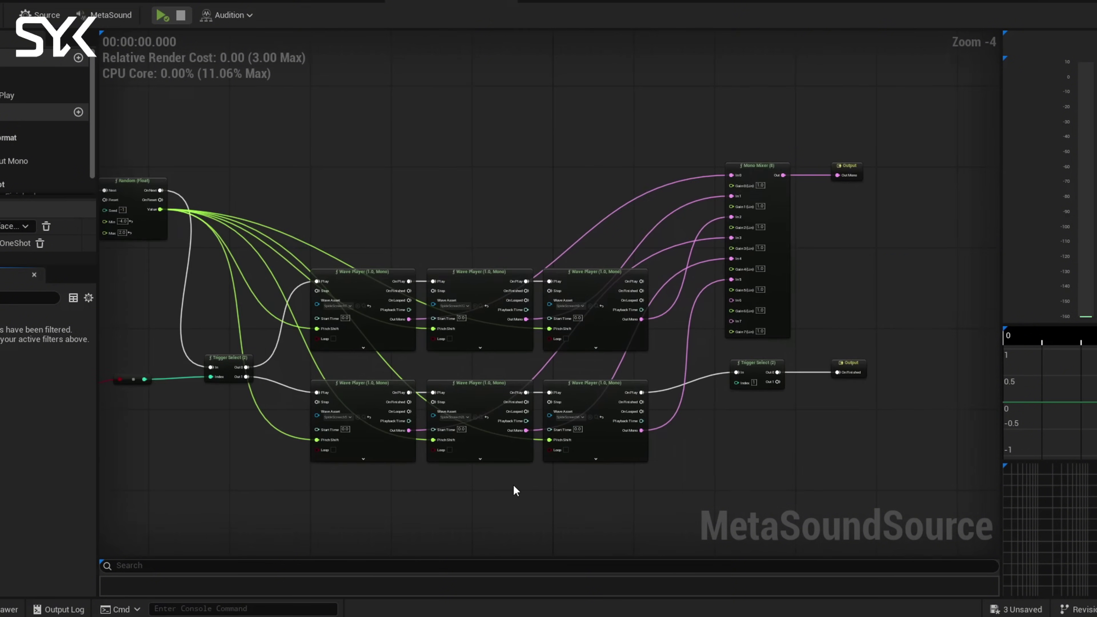
scroll(613, 467, down, 1)
scroll(463, 280, up, 1)
scroll(462, 279, up, 1)
right_drag(463, 280, 467, 234)
scroll(537, 312, down, 2)
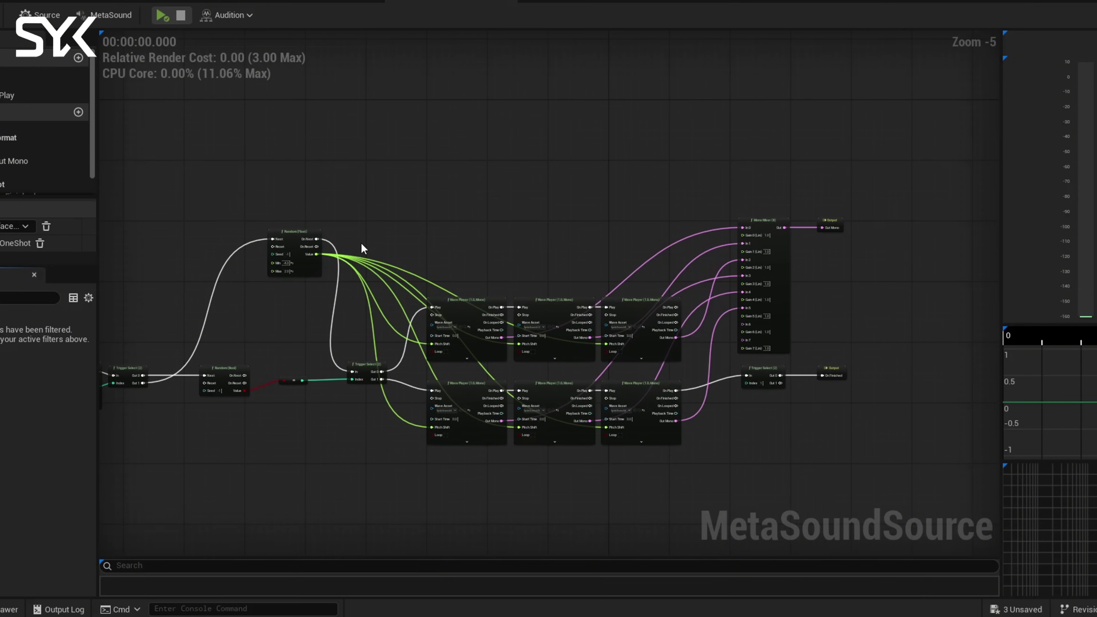